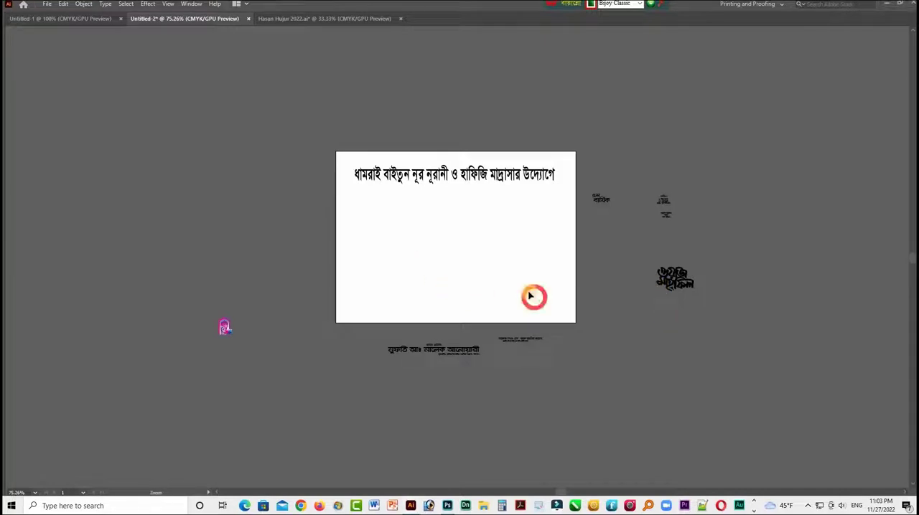
- Draw a 7 in wide by 5 in high rectangle and center it on the artboard horizontally and vertically
{"action": "left_click_drag", "start_coordinate": [543, 272], "coordinate": [582, 289]}
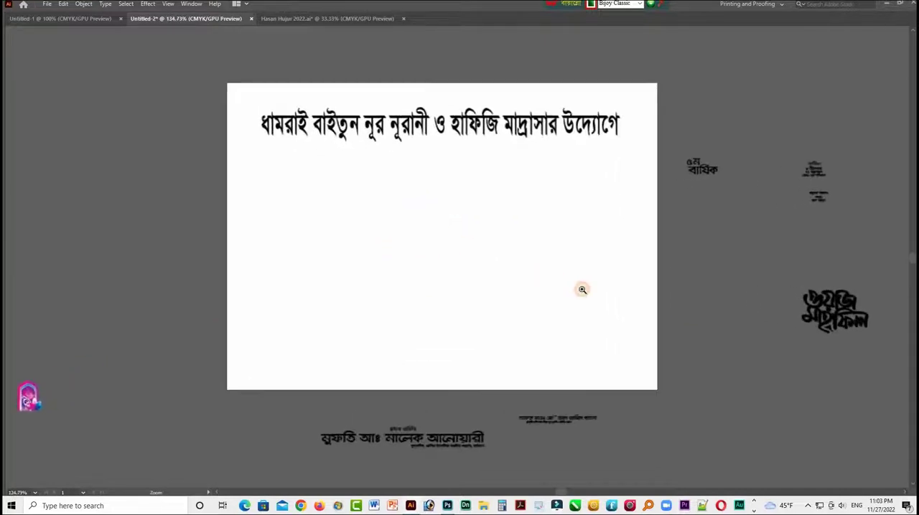
{"action": "key", "text": "Tab"}
{"action": "key", "text": "Tab"}
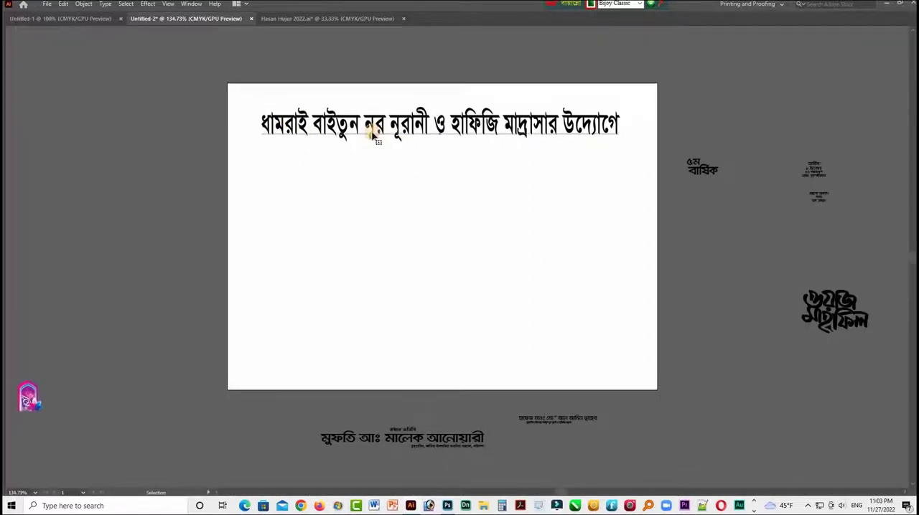
{"action": "left_click", "coordinate": [327, 231]}
{"action": "key", "text": "Tab"}
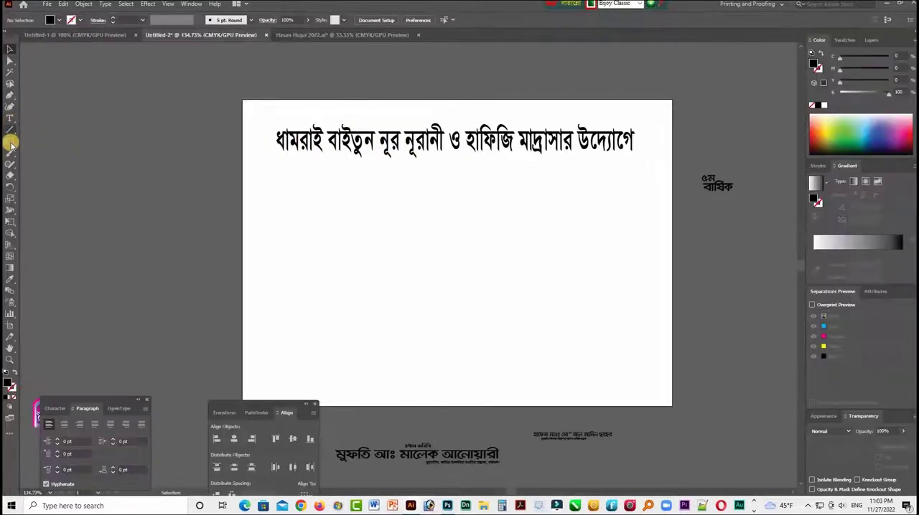
{"action": "left_click", "coordinate": [445, 239]}
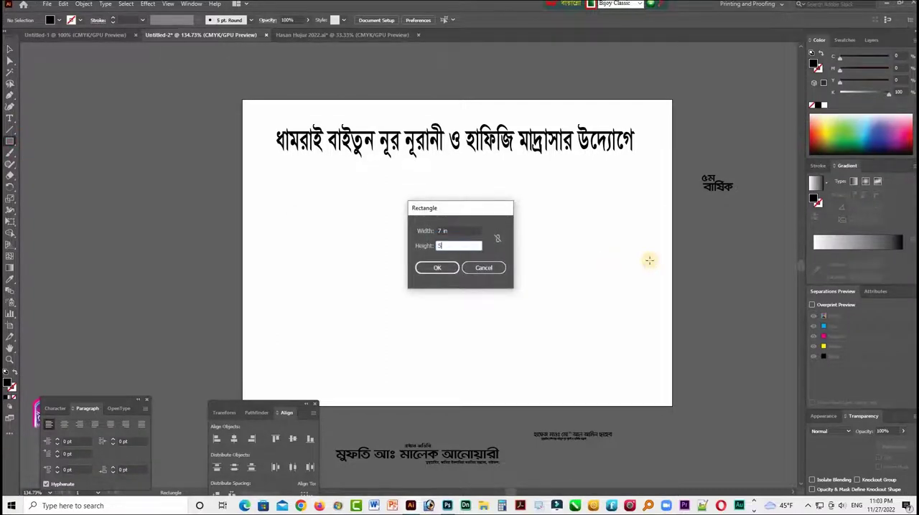
{"action": "key", "text": "Return"}
{"action": "left_click", "coordinate": [9, 49]}
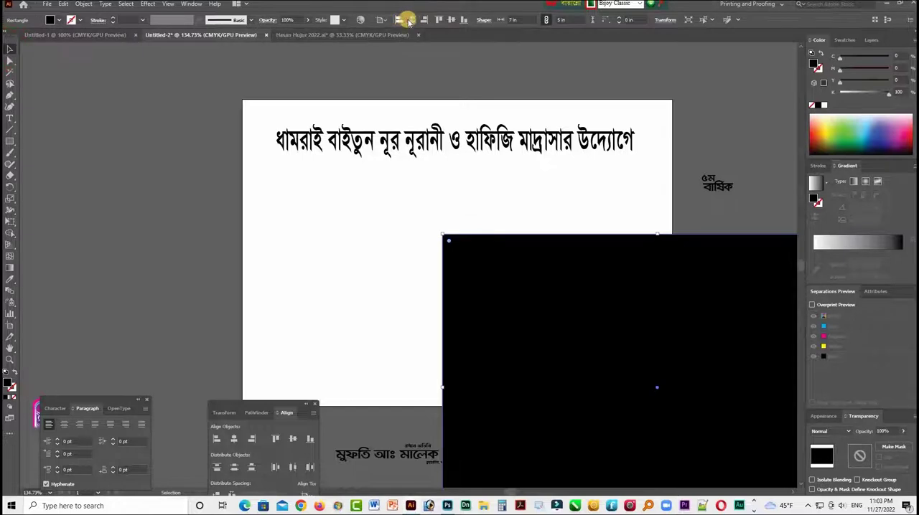
{"action": "left_click", "coordinate": [409, 20]}
{"action": "left_click", "coordinate": [450, 20]}
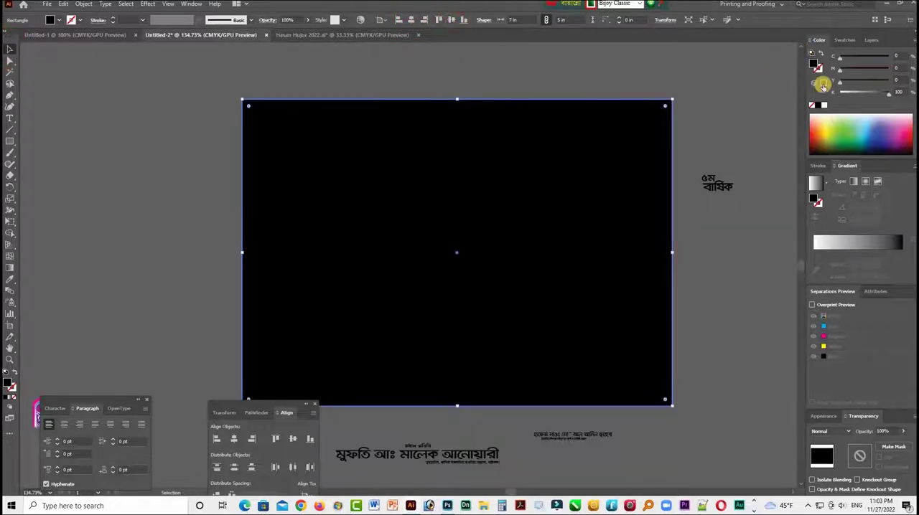
- Fill the artboard-sized rectangle with white and send it behind the headline text
{"action": "left_click_drag", "start_coordinate": [846, 96], "coordinate": [606, 143]}
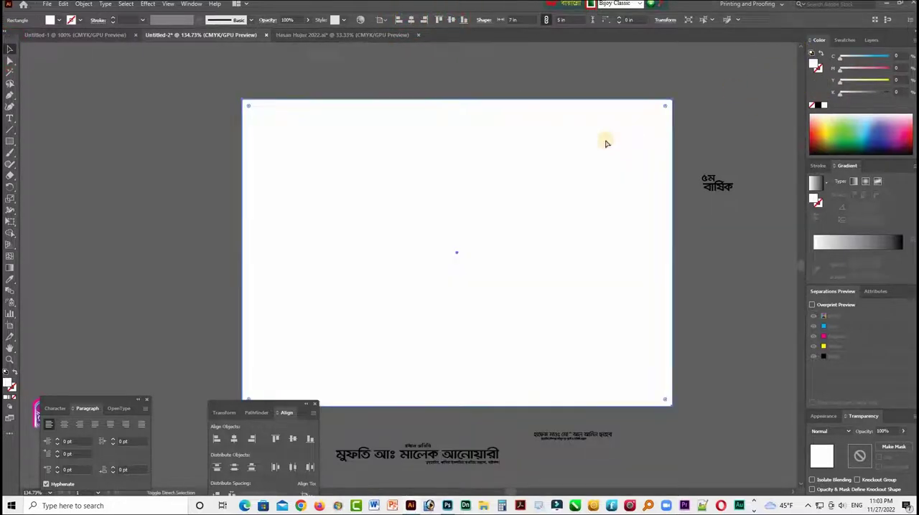
{"action": "key", "text": "v"}
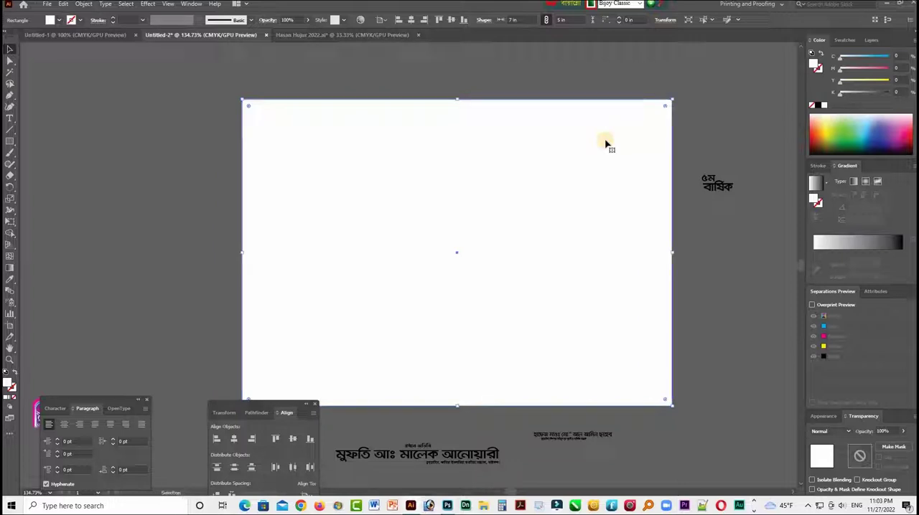
{"action": "left_click", "coordinate": [695, 286]}
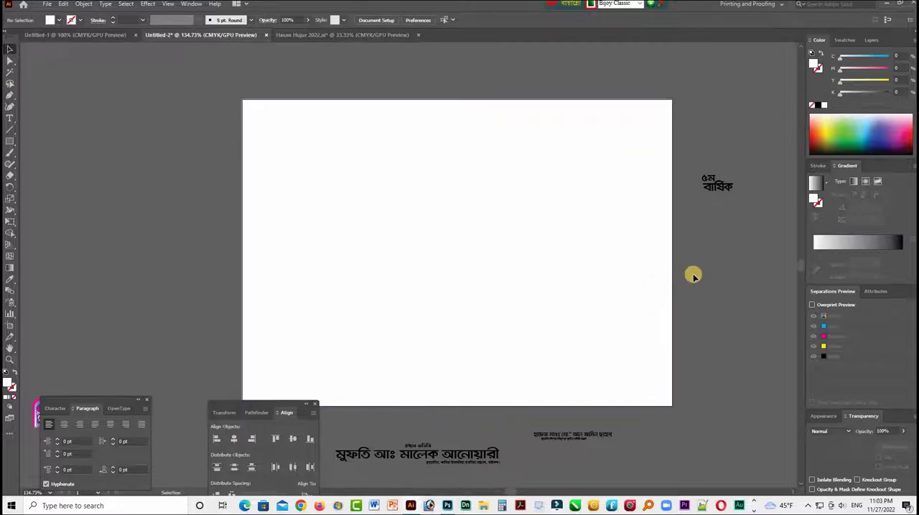
{"action": "key", "text": "F9"}
{"action": "left_click", "coordinate": [349, 238]}
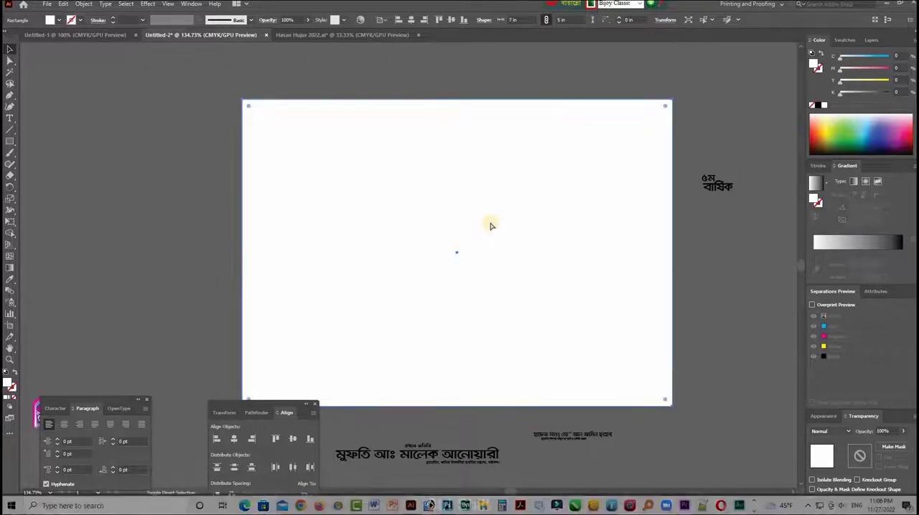
{"action": "key", "text": "ctrl+shift+bracketleft"}
{"action": "left_click", "coordinate": [733, 244]}
- Paste a copy of the background rectangle in front, shorten it to a header band about 1.07 in high, and fill it green with C 100, Y 100
{"action": "left_click", "coordinate": [607, 226]}
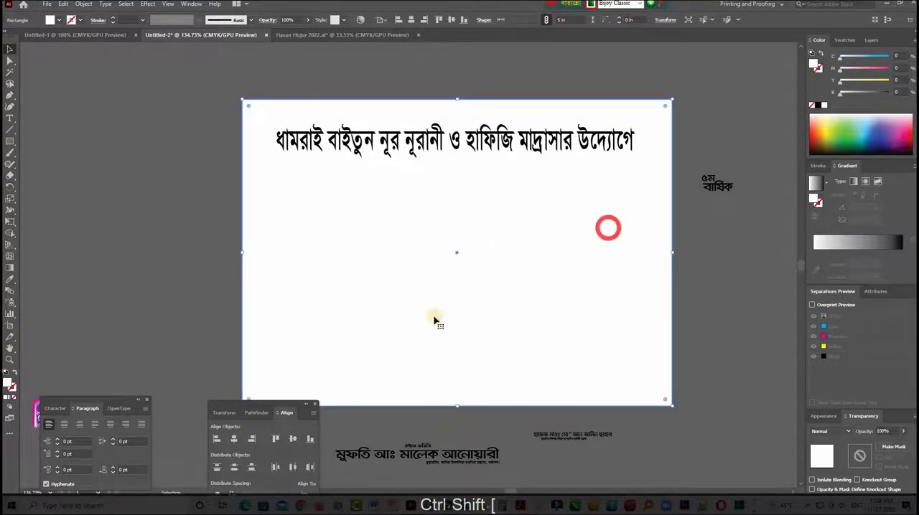
{"action": "key", "text": "ctrl+c"}
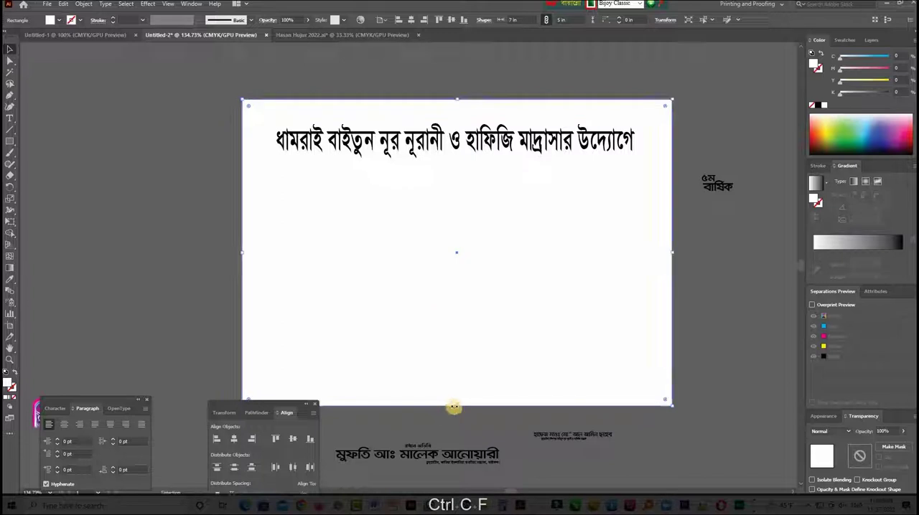
{"action": "left_click_drag", "start_coordinate": [455, 407], "coordinate": [456, 165]}
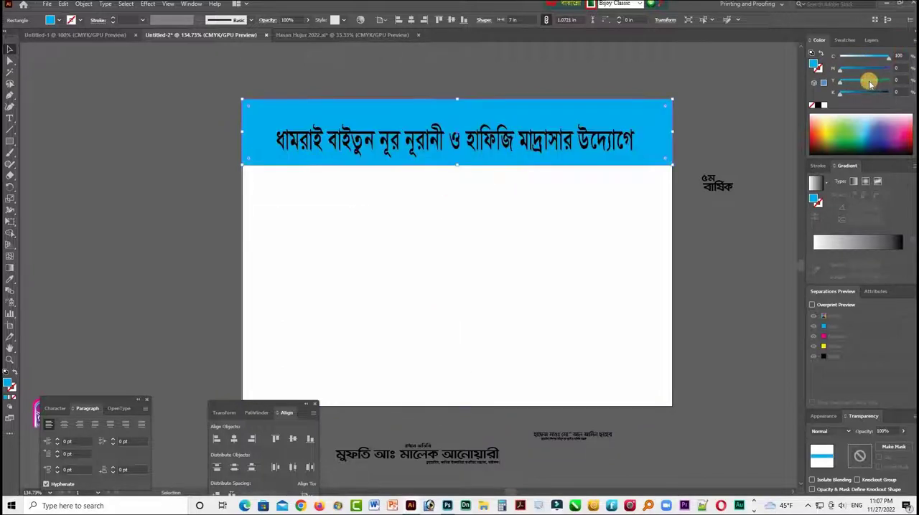
{"action": "left_click_drag", "start_coordinate": [841, 84], "coordinate": [914, 77]}
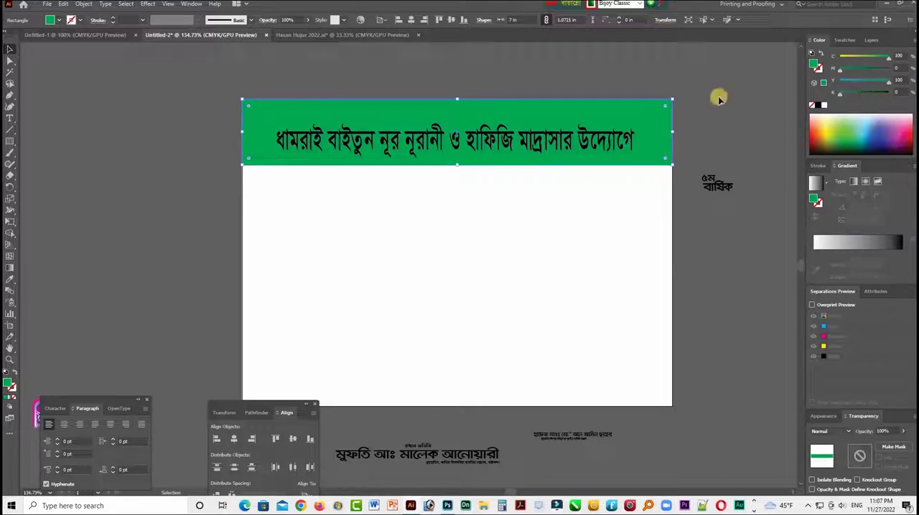
{"action": "key", "text": "F9"}
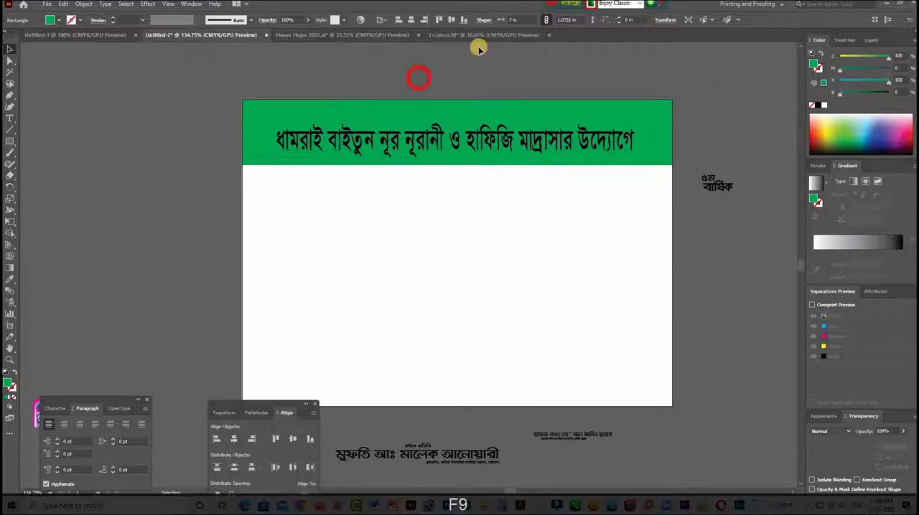
- Bring the artwork image from 3 Colour.tif into the Untitled-2 document and scale it down proportionally to about 3.08 in wide
{"action": "left_click", "coordinate": [176, 35]}
{"action": "left_click_drag", "start_coordinate": [252, 180], "coordinate": [185, 199]}
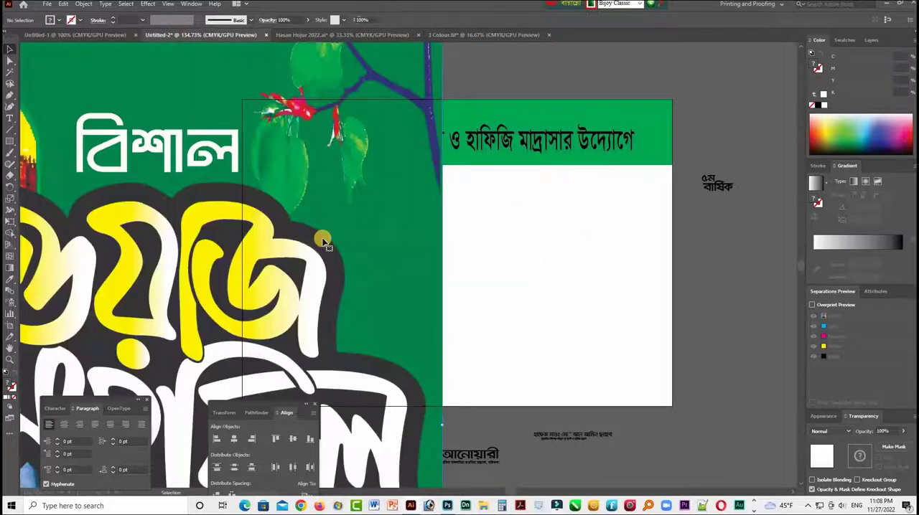
{"action": "left_click_drag", "start_coordinate": [443, 425], "coordinate": [189, 402]}
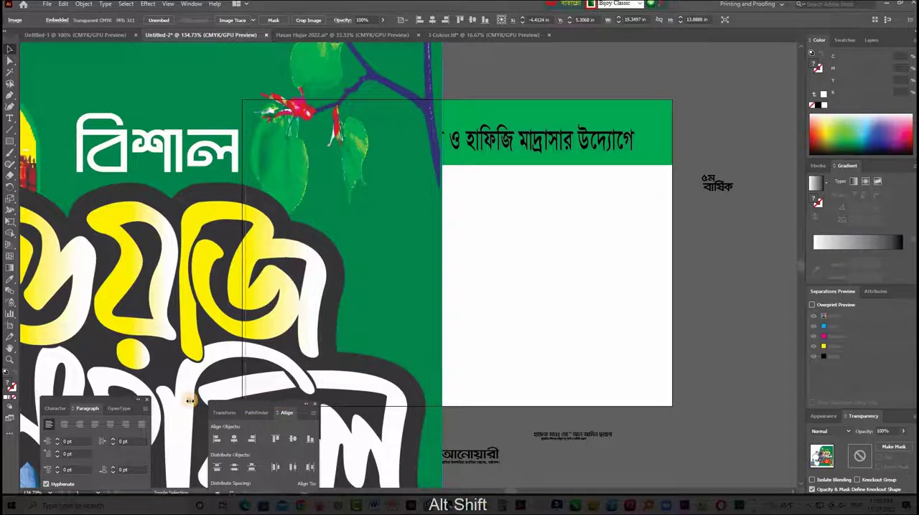
{"action": "left_click_drag", "start_coordinate": [170, 327], "coordinate": [447, 325]}
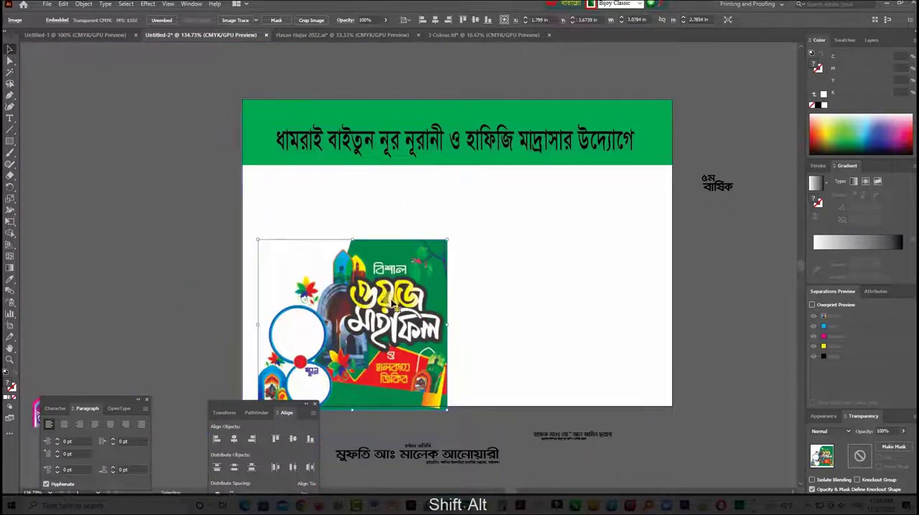
- Place the image against the artboard's right edge, enlarge it to about 3.29 in wide, and shift it up to slightly overlap the header band
{"action": "left_click_drag", "start_coordinate": [393, 308], "coordinate": [684, 208]}
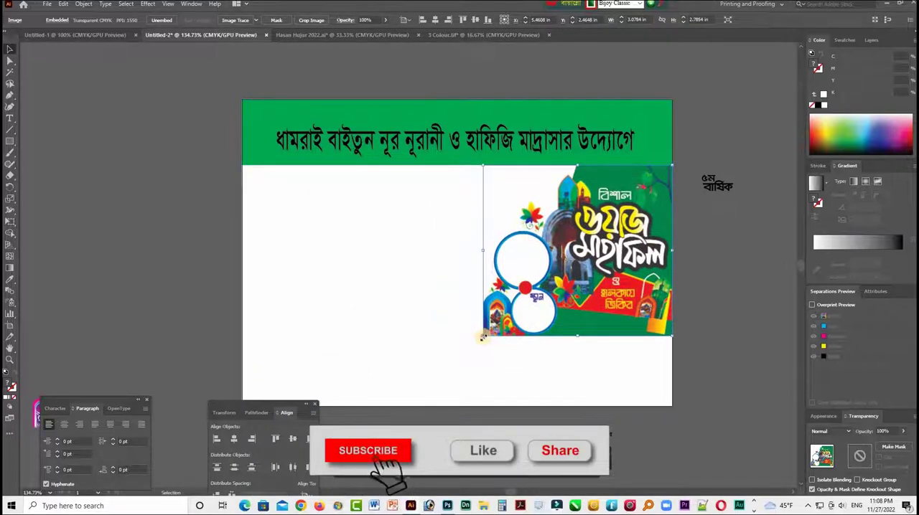
{"action": "left_click_drag", "start_coordinate": [482, 337], "coordinate": [468, 351]}
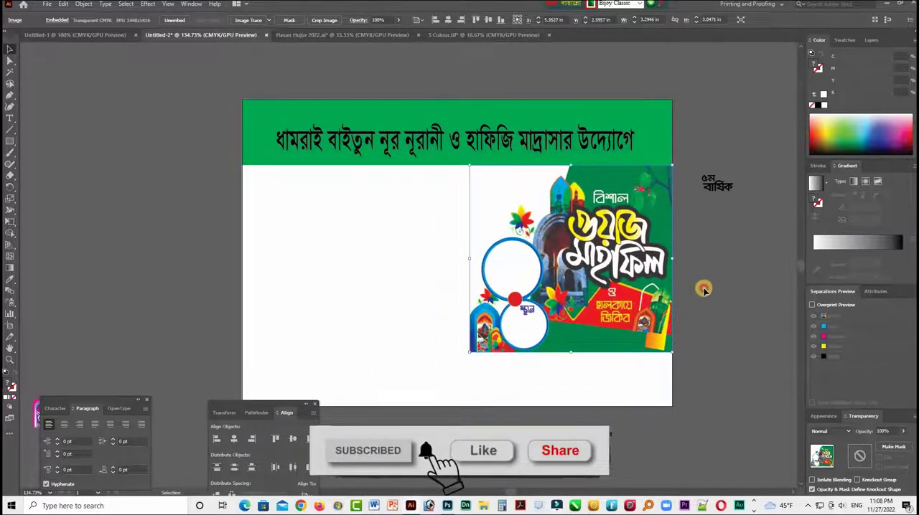
{"action": "left_click", "coordinate": [705, 290]}
{"action": "left_click_drag", "start_coordinate": [620, 237], "coordinate": [619, 230]}
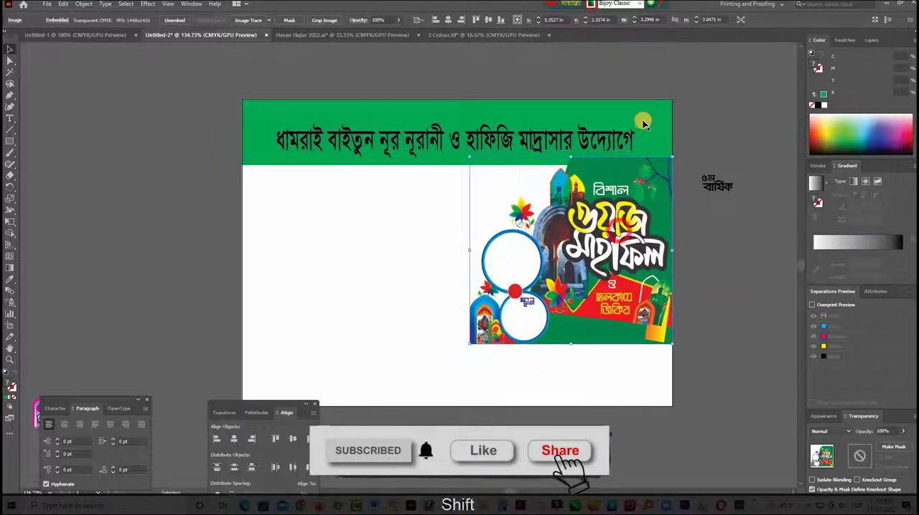
- Recolor the header band with the dark green sampled from the image and bring the band and headline in front of the image
{"action": "left_click", "coordinate": [643, 125]}
{"action": "key", "text": "shift+Tab"}
{"action": "key", "text": "Tab"}
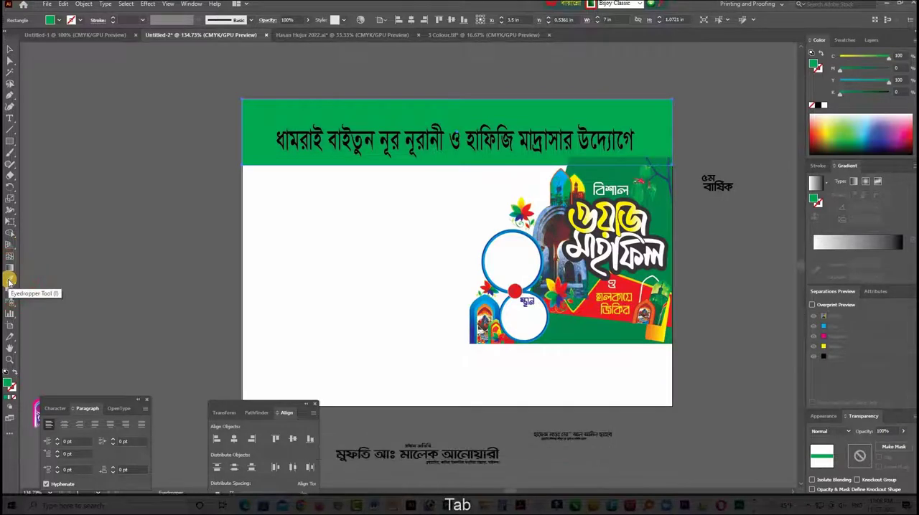
{"action": "key", "text": "1"}
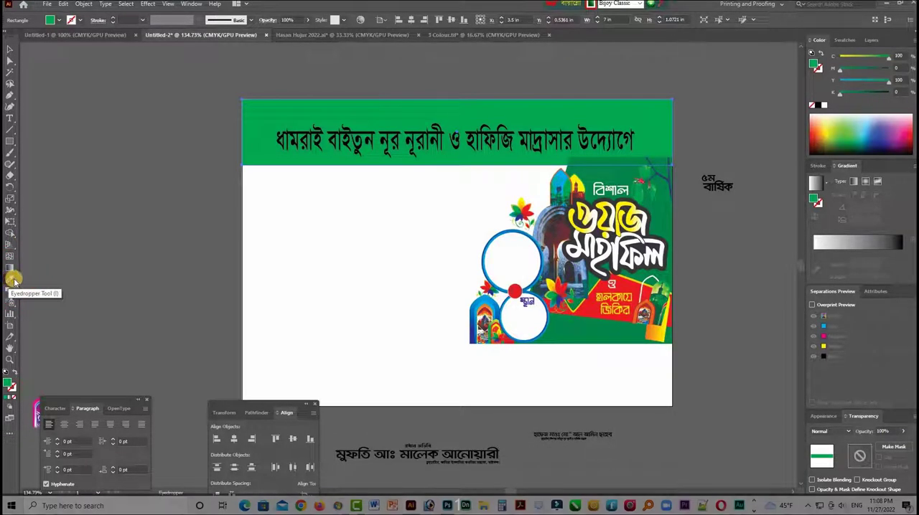
{"action": "left_click", "coordinate": [14, 279]}
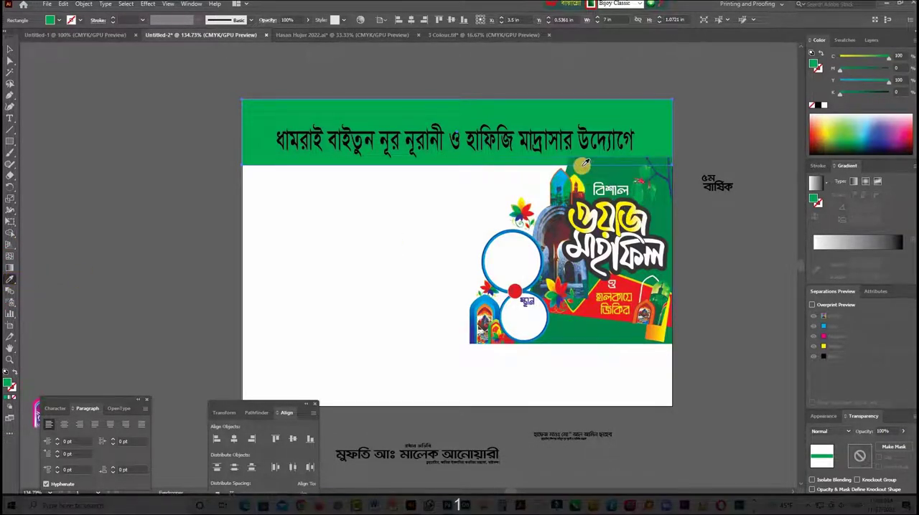
{"action": "left_click", "coordinate": [580, 166]}
{"action": "left_click", "coordinate": [9, 48]}
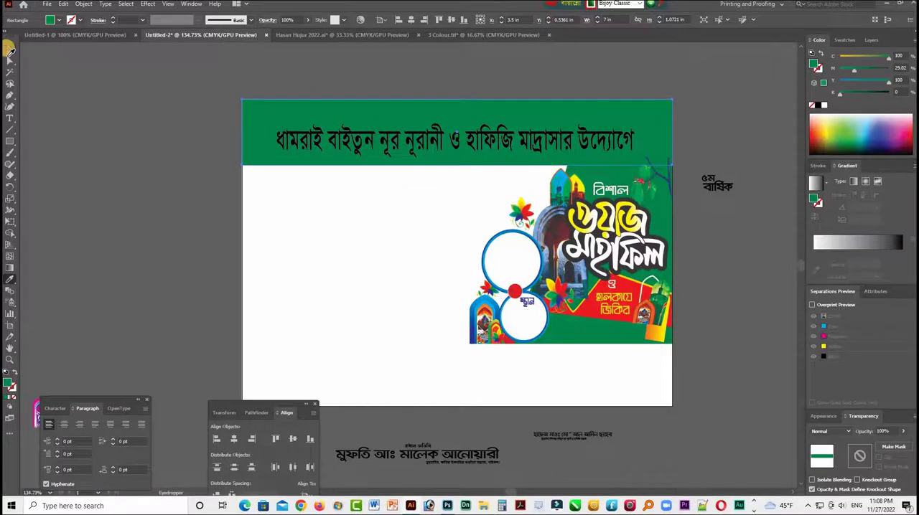
{"action": "left_click", "coordinate": [118, 117]}
{"action": "left_click", "coordinate": [251, 147]}
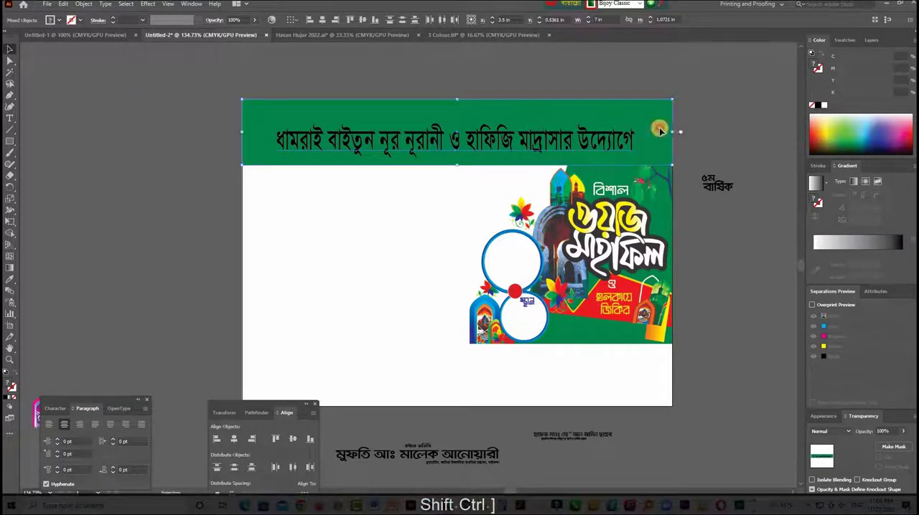
- Color the headline text yellow with Y 100, stretch it across nearly the full header band, and raise it within the band
{"action": "left_click", "coordinate": [546, 143]}
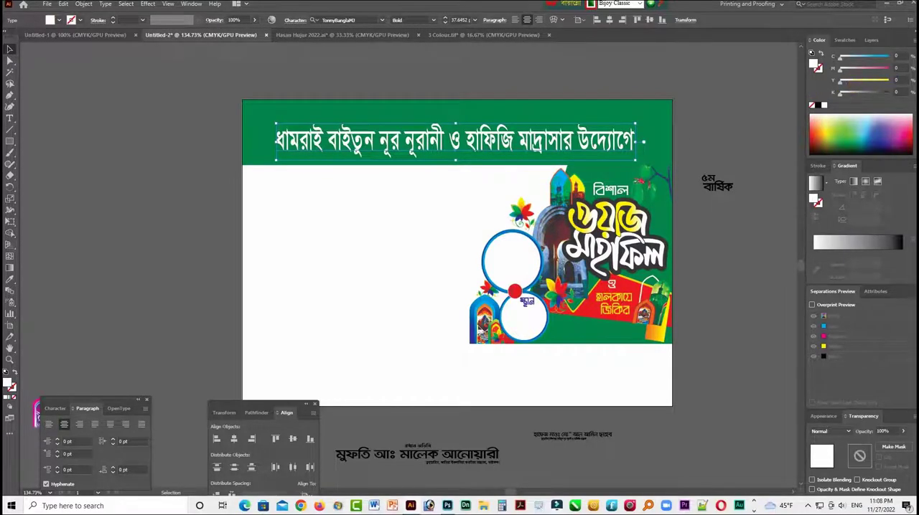
{"action": "left_click_drag", "start_coordinate": [840, 81], "coordinate": [889, 81]}
{"action": "left_click_drag", "start_coordinate": [638, 143], "coordinate": [657, 141]}
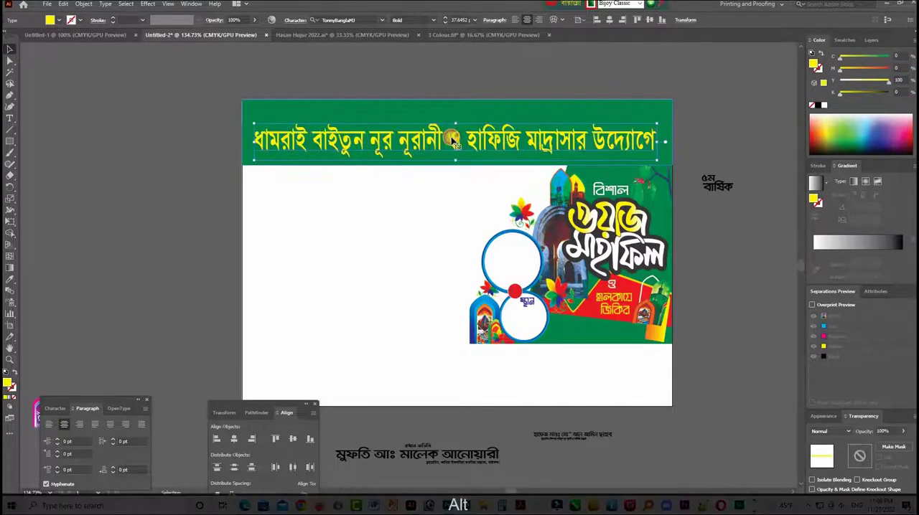
{"action": "left_click_drag", "start_coordinate": [455, 121], "coordinate": [480, 87]}
{"action": "left_click", "coordinate": [347, 74]}
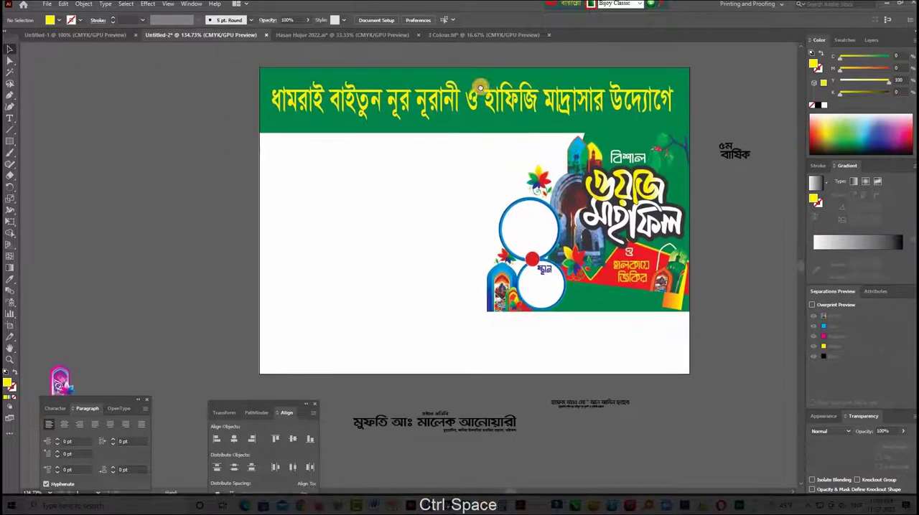
- Scale the artwork image down to about 3.1 in wide by 2.94 in high, keeping it against the right edge
{"action": "left_click", "coordinate": [502, 309]}
{"action": "left_click_drag", "start_coordinate": [488, 311], "coordinate": [498, 306]}
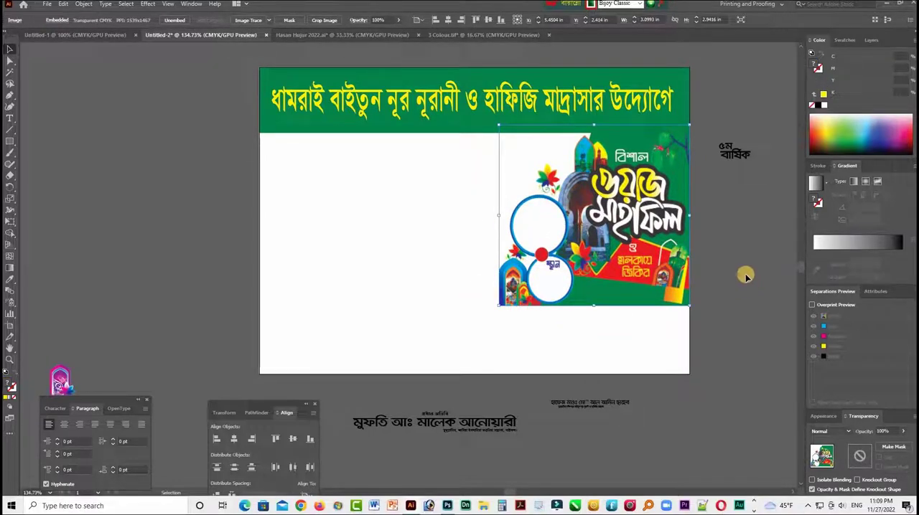
{"action": "key", "text": "Left"}
{"action": "key", "text": "Right"}
{"action": "left_click", "coordinate": [729, 260]}
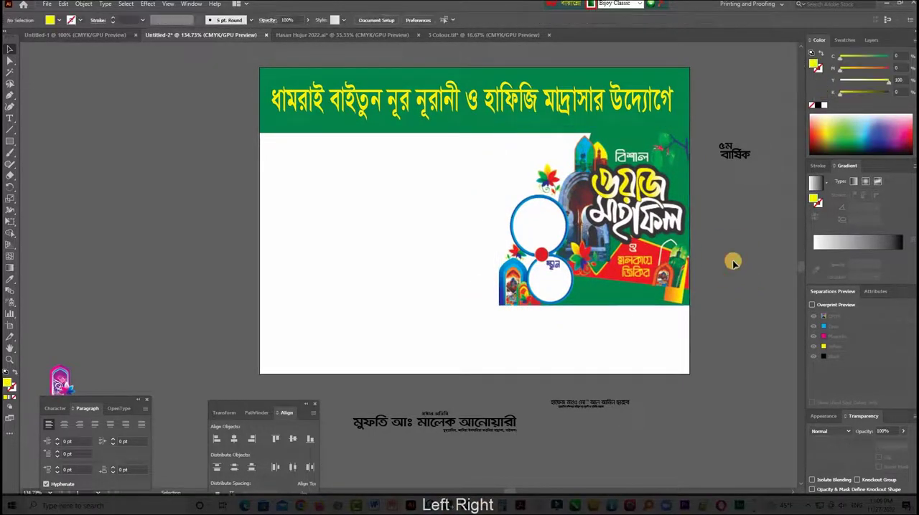
- Stretch the artwork image to about 3.26 in wide, and enlarge it from its lower-left corner toward the artboard's lower part
{"action": "left_click", "coordinate": [650, 262]}
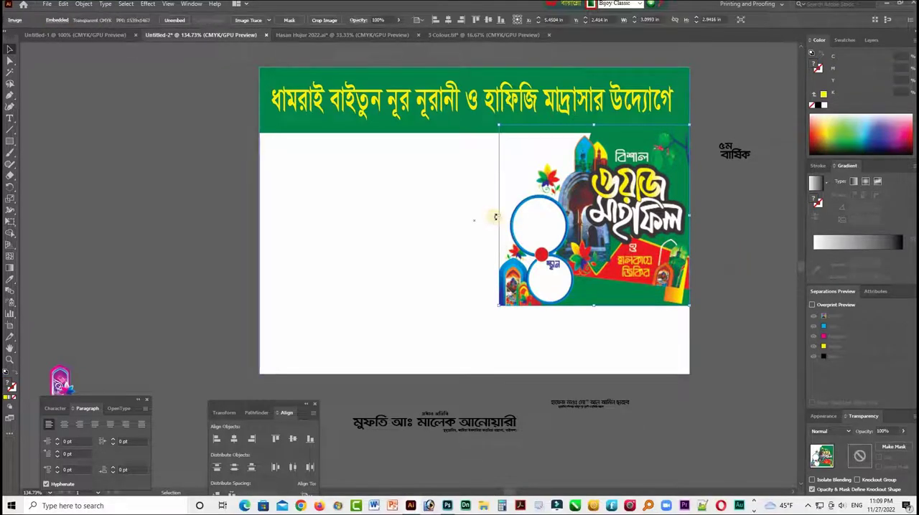
{"action": "left_click_drag", "start_coordinate": [498, 216], "coordinate": [488, 215]}
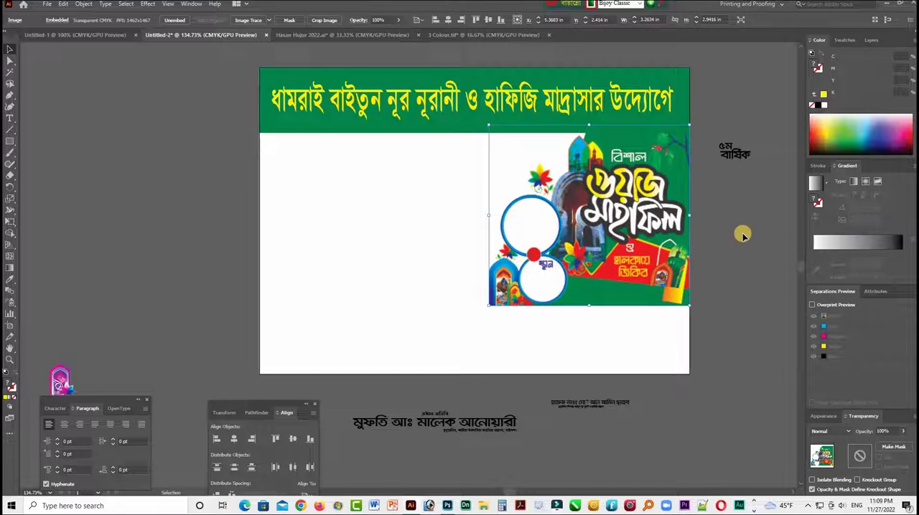
{"action": "left_click_drag", "start_coordinate": [488, 305], "coordinate": [479, 323]}
{"action": "left_click", "coordinate": [188, 171]}
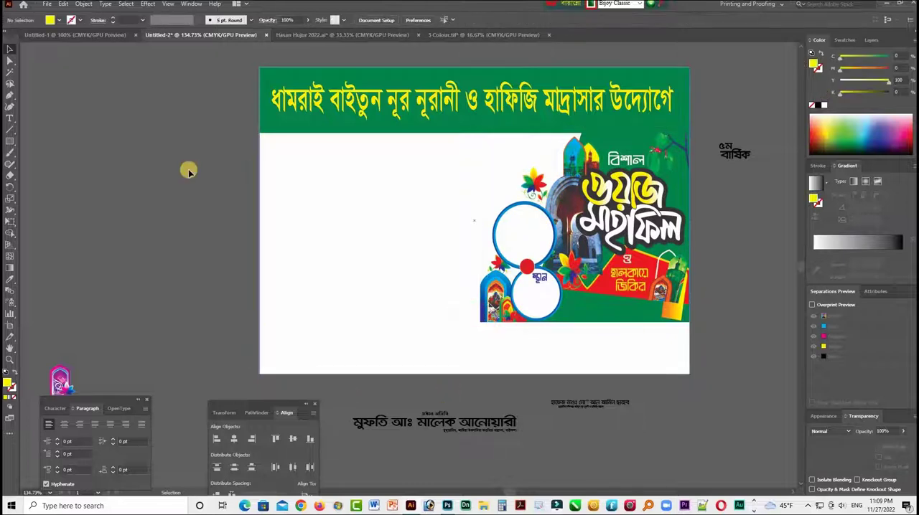
- Move the "৫ম বার্ষিক" text onto the white area beside the artwork's arches, just below the header band, and enlarge it
{"action": "key", "text": "Tab"}
{"action": "left_click_drag", "start_coordinate": [781, 277], "coordinate": [749, 309]}
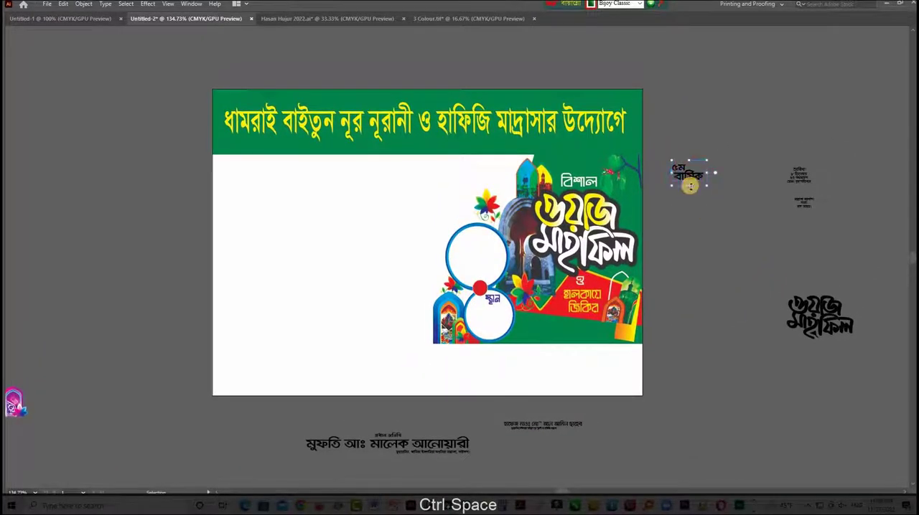
{"action": "left_click_drag", "start_coordinate": [690, 186], "coordinate": [507, 201]}
{"action": "left_click_drag", "start_coordinate": [666, 202], "coordinate": [667, 201]}
- Place the date text block inside the artwork's upper white circle, enlarge it to fit, and bring it to the front
{"action": "left_click", "coordinate": [691, 195]}
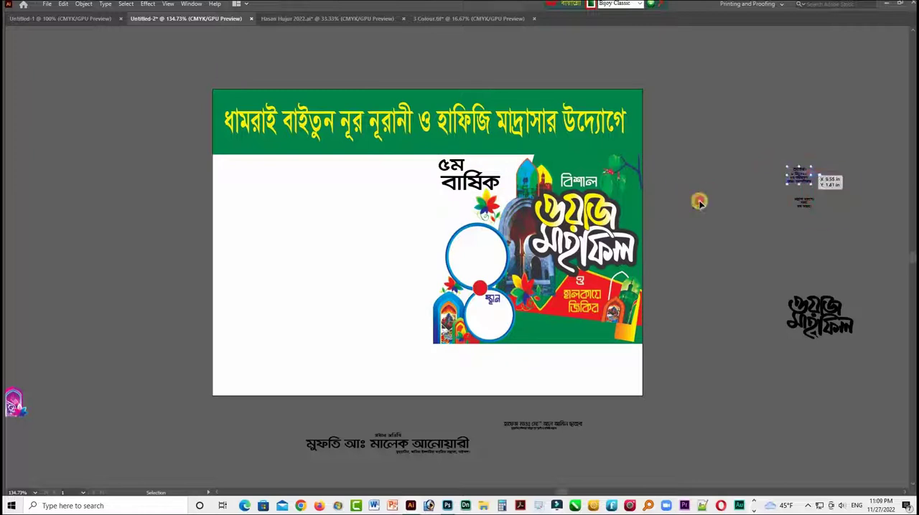
{"action": "left_click_drag", "start_coordinate": [699, 202], "coordinate": [838, 379]}
{"action": "key", "text": "ctrl+alt+shift+bracketright"}
{"action": "key", "text": "ctrl+space"}
{"action": "left_click_drag", "start_coordinate": [502, 266], "coordinate": [510, 249]}
{"action": "key", "text": "ctrl+minus"}
{"action": "key", "text": "ctrl+minus"}
{"action": "key", "text": "ctrl+minus"}
{"action": "key", "text": "space"}
{"action": "left_click_drag", "start_coordinate": [593, 278], "coordinate": [483, 240]}
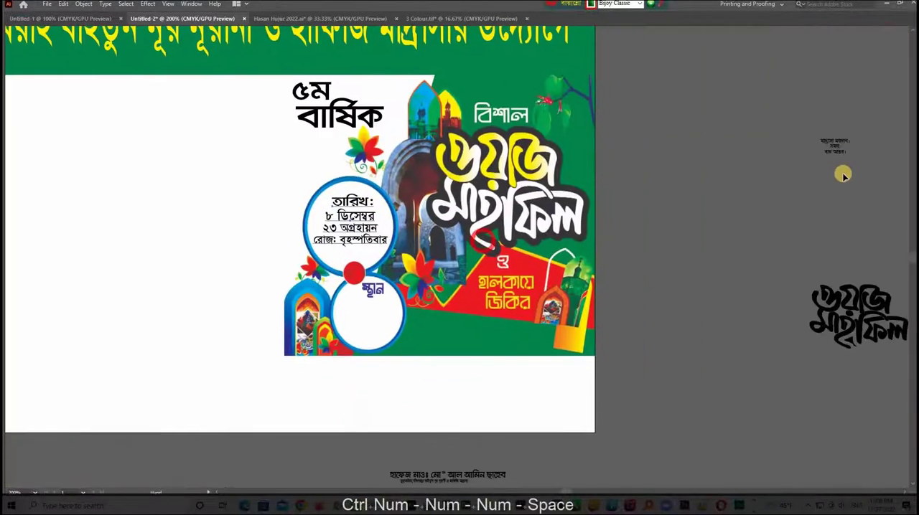
- Place the venue and time text block inside the lower white circle under "স্থান", enlarge it, and bring it to the front
{"action": "left_click", "coordinate": [835, 147]}
{"action": "left_click_drag", "start_coordinate": [809, 171], "coordinate": [684, 266]}
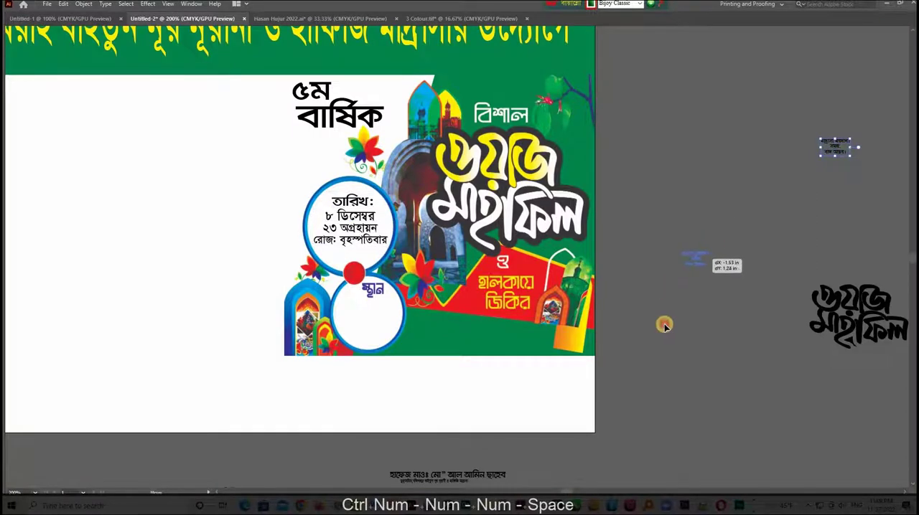
{"action": "left_click", "coordinate": [666, 328]}
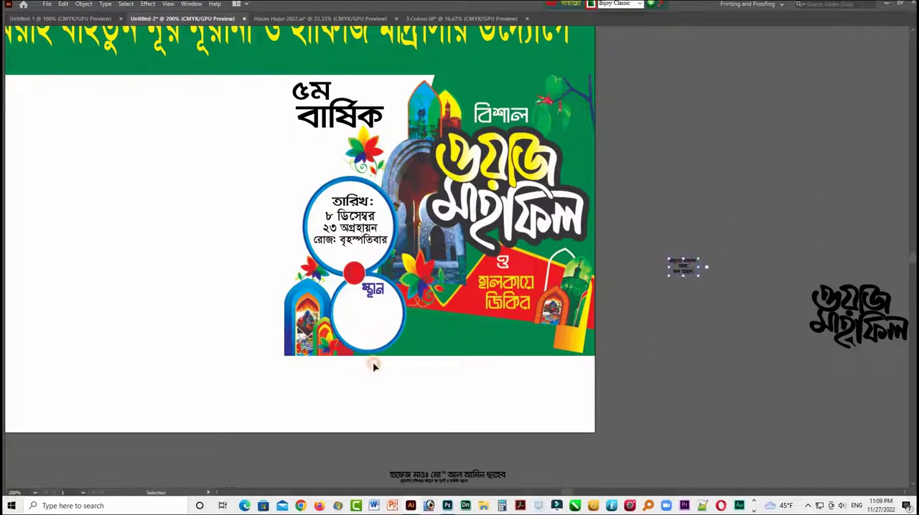
{"action": "left_click_drag", "start_coordinate": [373, 366], "coordinate": [379, 332]}
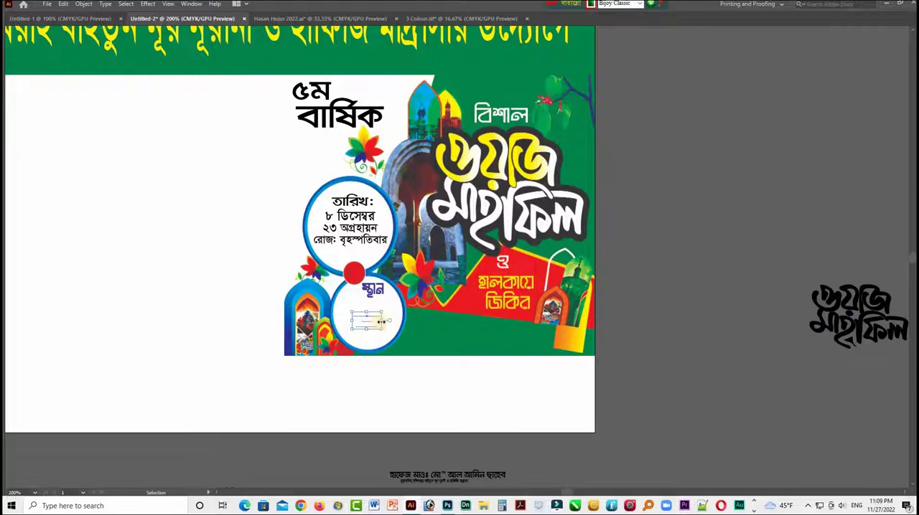
{"action": "key", "text": "ctrl+shift+alt+bracketright"}
- Delete the small subtitle under the madrasa teacher's name line and move the name onto the white area below the artwork
{"action": "key", "text": "space"}
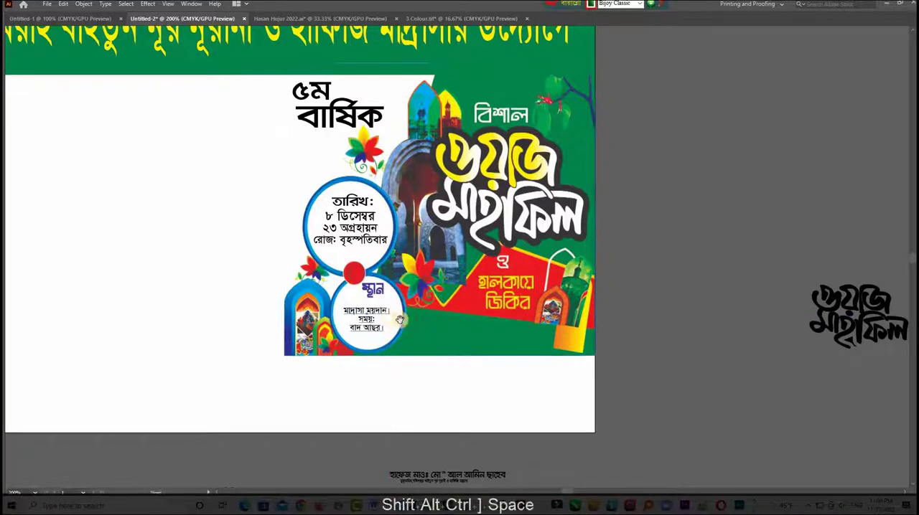
{"action": "left_click_drag", "start_coordinate": [400, 319], "coordinate": [462, 236]}
{"action": "key", "text": "ctrl+KP_Subtract"}
{"action": "key", "text": "ctrl+KP_Subtract"}
{"action": "key", "text": "space"}
{"action": "left_click_drag", "start_coordinate": [494, 351], "coordinate": [463, 373]}
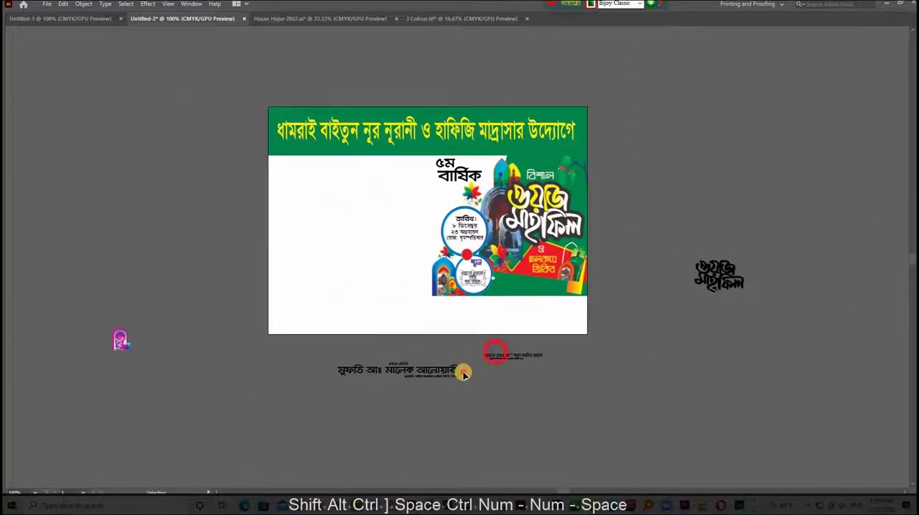
{"action": "key", "text": "ctrl+space"}
{"action": "left_click_drag", "start_coordinate": [492, 330], "coordinate": [517, 388]}
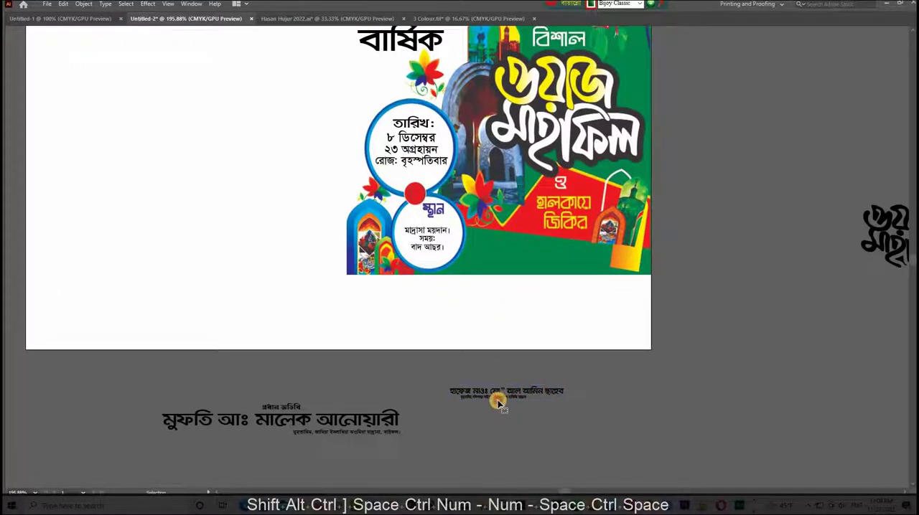
{"action": "key", "text": "Delete"}
{"action": "left_click_drag", "start_coordinate": [506, 397], "coordinate": [550, 304]}
{"action": "left_click", "coordinate": [594, 339]}
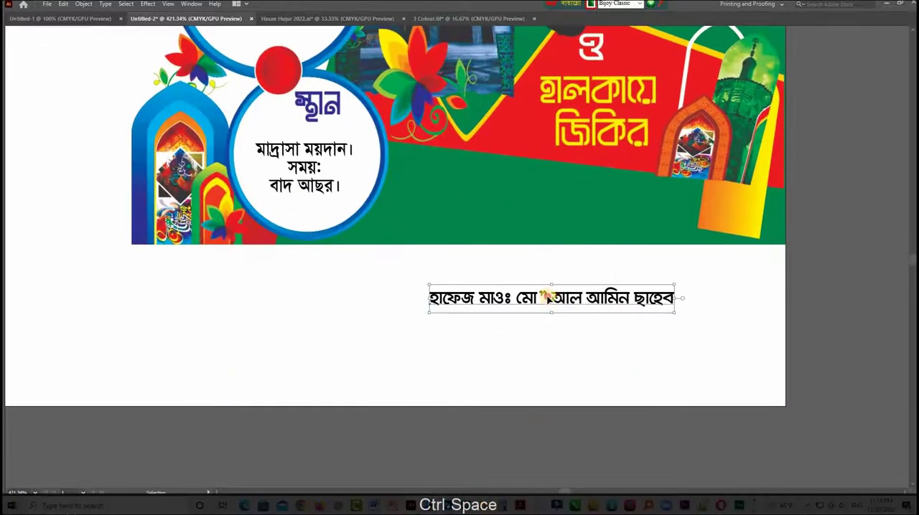
- Correct the abbreviation in the name line by replacing its stray quotation mark with "ঃ"
{"action": "left_click", "coordinate": [547, 296]}
{"action": "key", "text": "BackSpace"}
{"action": "type", "text": "ঃ"}
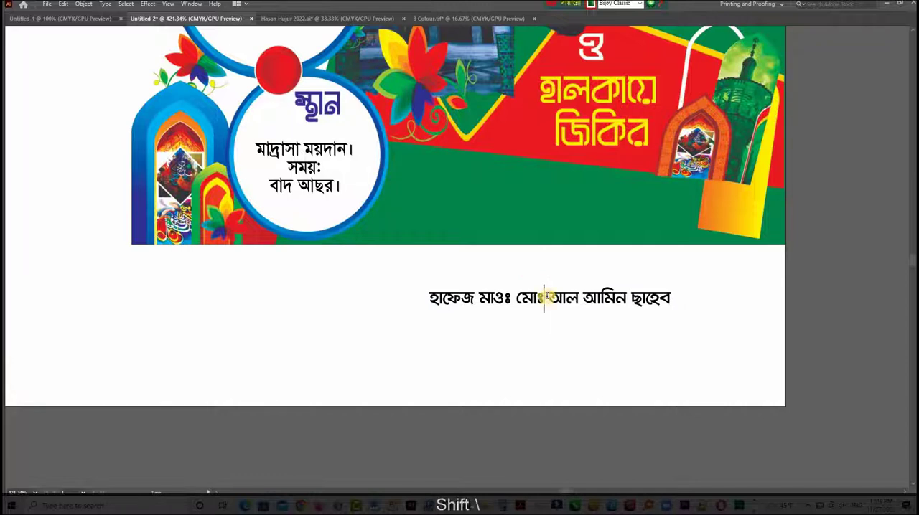
{"action": "key", "text": "BackSpace"}
- Duplicate the name line and replace the text of the upper one with "আরোজগুজার"
{"action": "left_click_drag", "start_coordinate": [557, 298], "coordinate": [550, 346]}
{"action": "left_click_drag", "start_coordinate": [550, 345], "coordinate": [547, 310]}
{"action": "triple_click", "coordinate": [547, 310]}
{"action": "type", "text": "আরে"}
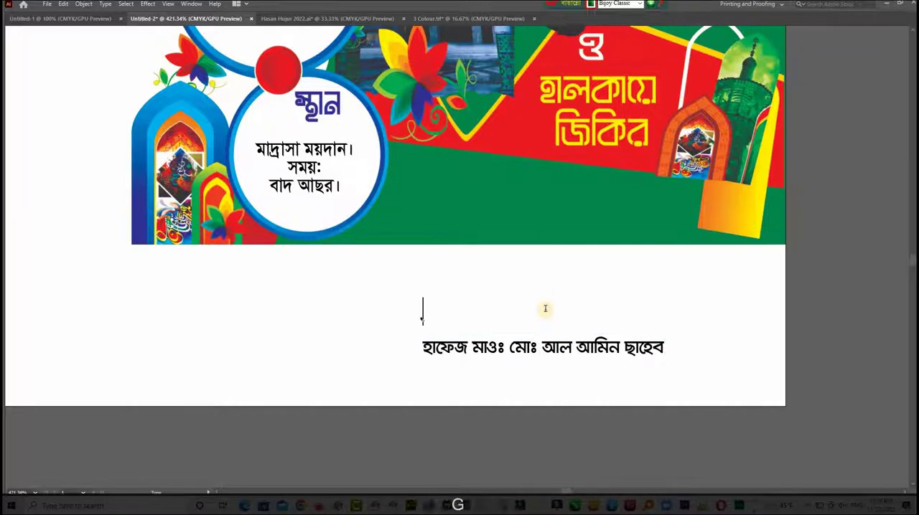
{"action": "type", "text": "া"}
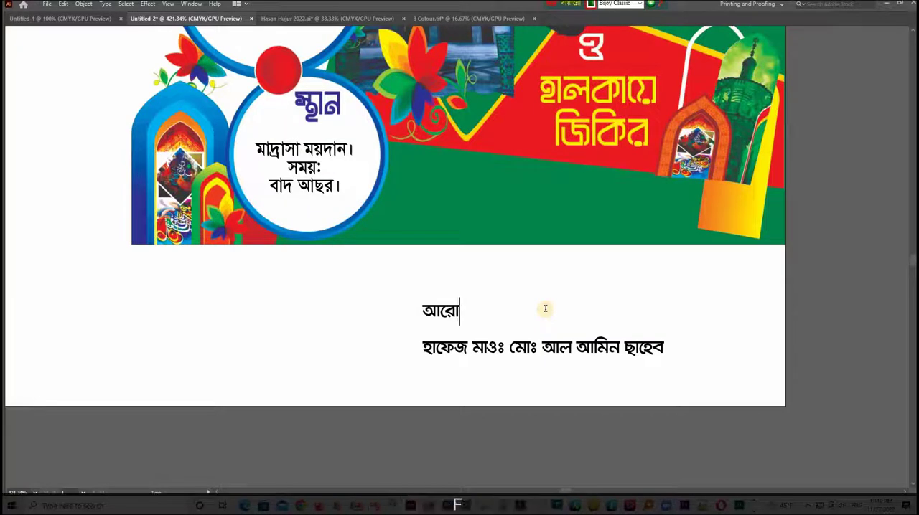
{"action": "type", "text": "জগু"}
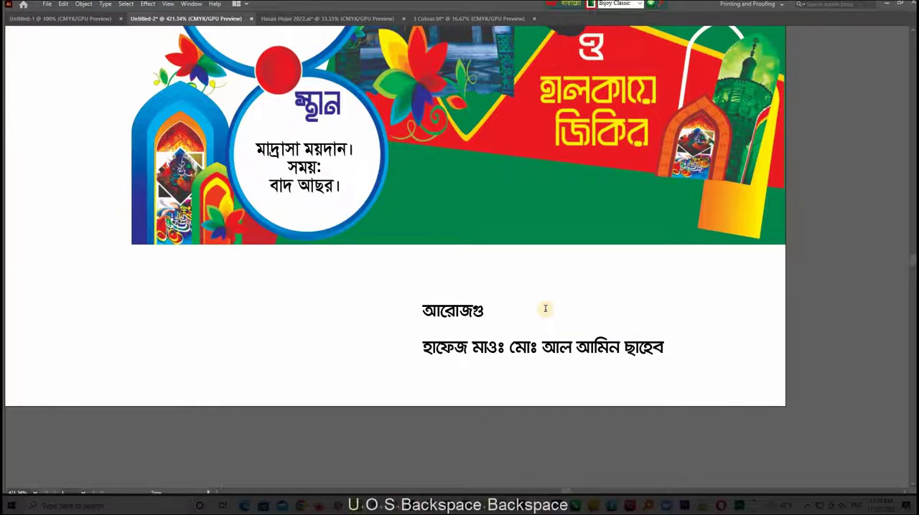
{"action": "type", "text": "জা"}
{"action": "key", "text": "BackSpace"}
{"action": "key", "text": "BackSpace"}
{"action": "key", "text": "BackSpace"}
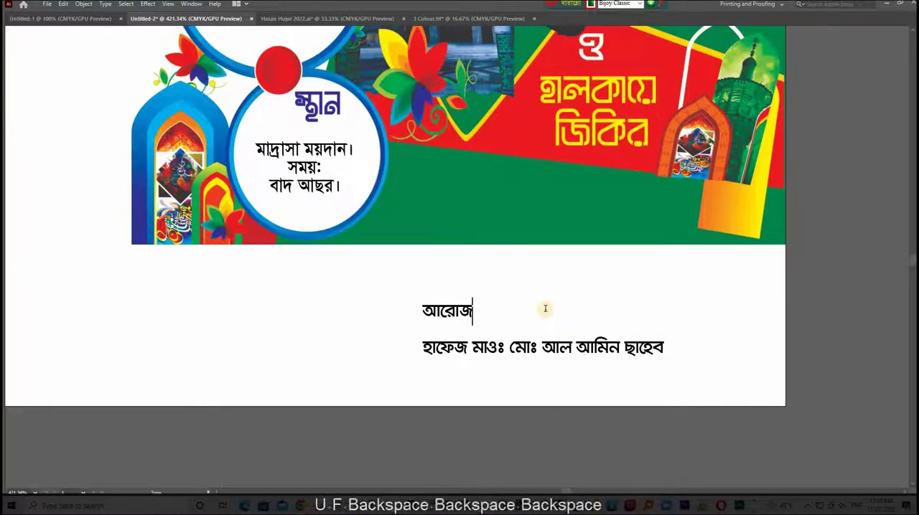
{"action": "type", "text": "গুজার"}
{"action": "key", "text": "ctrl"}
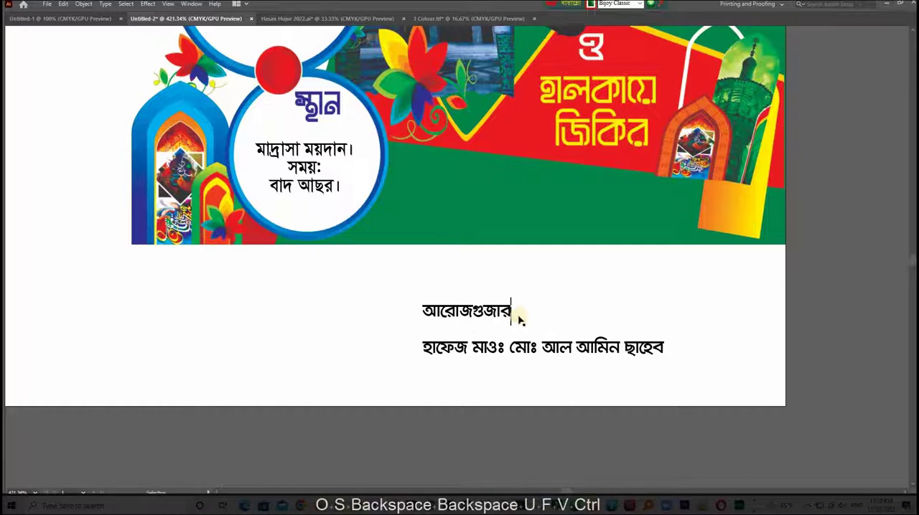
- Center the "আরোজগুজার" line closely above the name line and place a copy of it directly below the name
{"action": "left_click_drag", "start_coordinate": [464, 313], "coordinate": [541, 336]}
{"action": "left_click", "coordinate": [542, 320], "text": "shift"}
{"action": "left_click", "coordinate": [550, 267]}
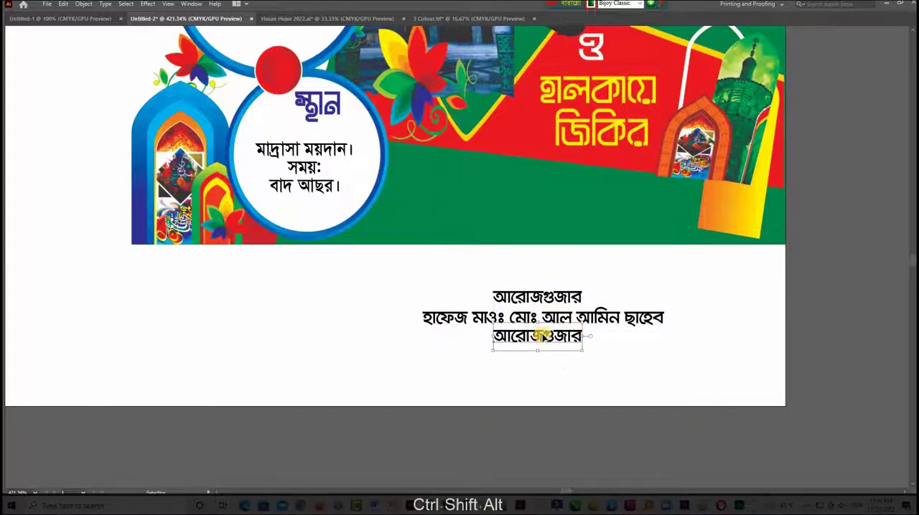
- Replace the text of the copy below the name line with "প্রধান শিক্ষক অত্র মাদ্রাসা"
{"action": "key", "text": "ctrl+KP_Subtract"}
{"action": "key", "text": "ctrl+KP_Subtract"}
{"action": "key", "text": "ctrl+KP_Subtract"}
{"action": "left_click_drag", "start_coordinate": [577, 197], "coordinate": [607, 308]}
{"action": "left_click_drag", "start_coordinate": [474, 371], "coordinate": [590, 411]}
{"action": "triple_click", "coordinate": [523, 369]}
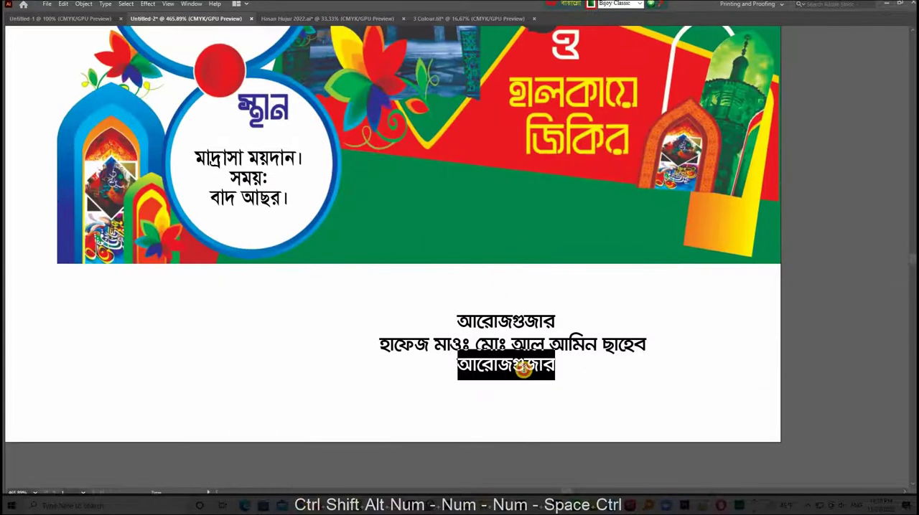
{"action": "type", "text": "প্র"}
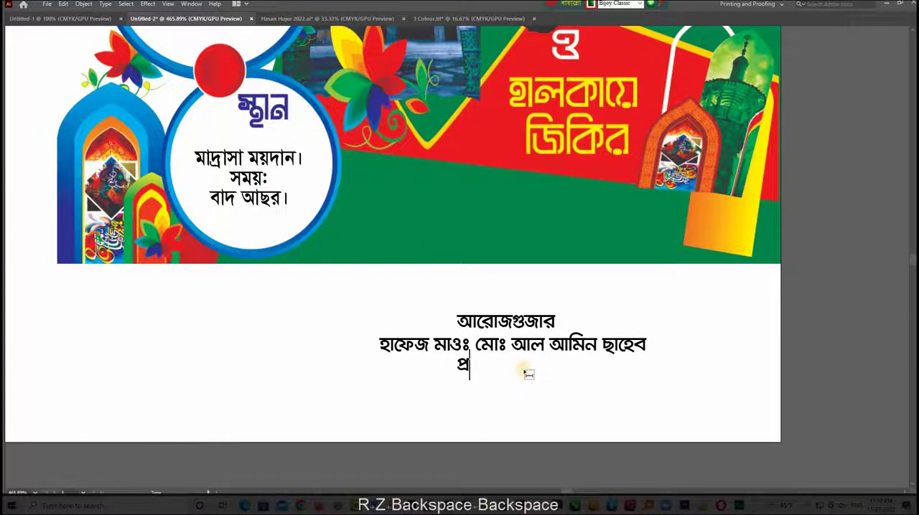
{"action": "type", "text": "ধান শিক্ষ"}
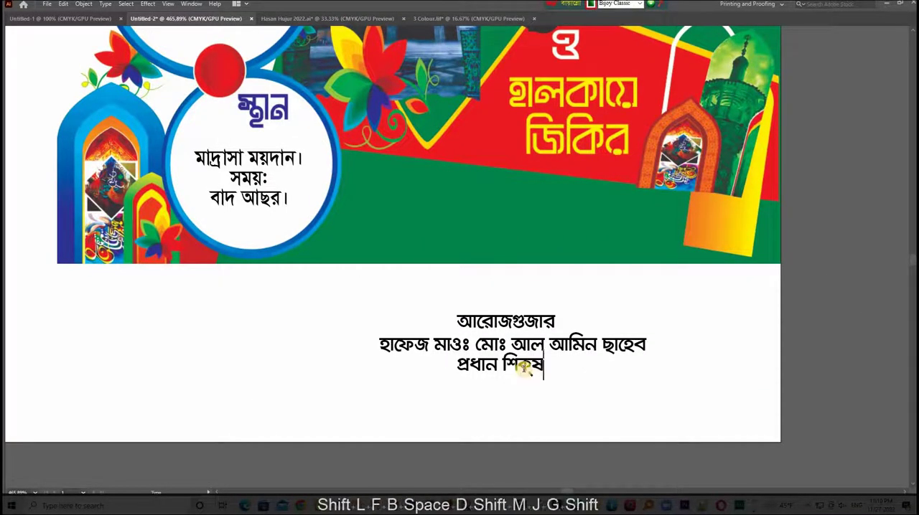
{"action": "type", "text": "ক অত্র মা"}
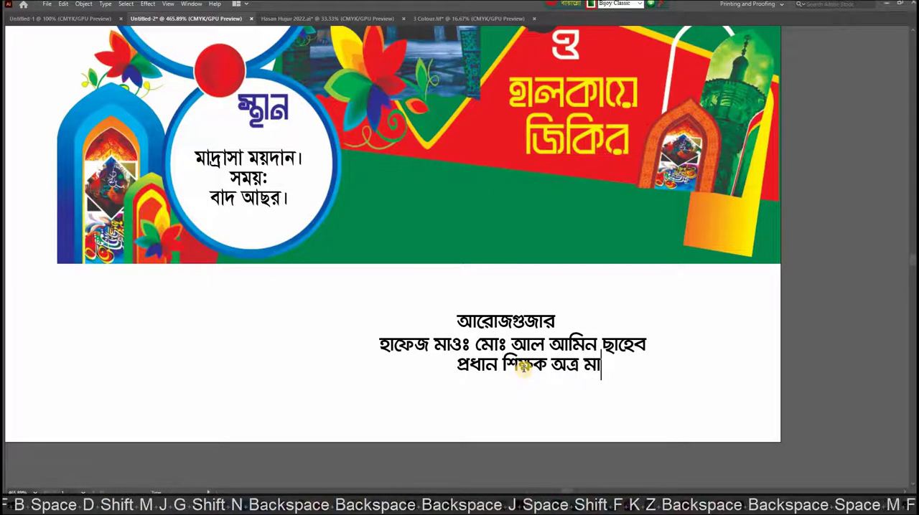
{"action": "type", "text": "্র"}
{"action": "key", "text": "BackSpace"}
{"action": "type", "text": "দ্রাসা"}
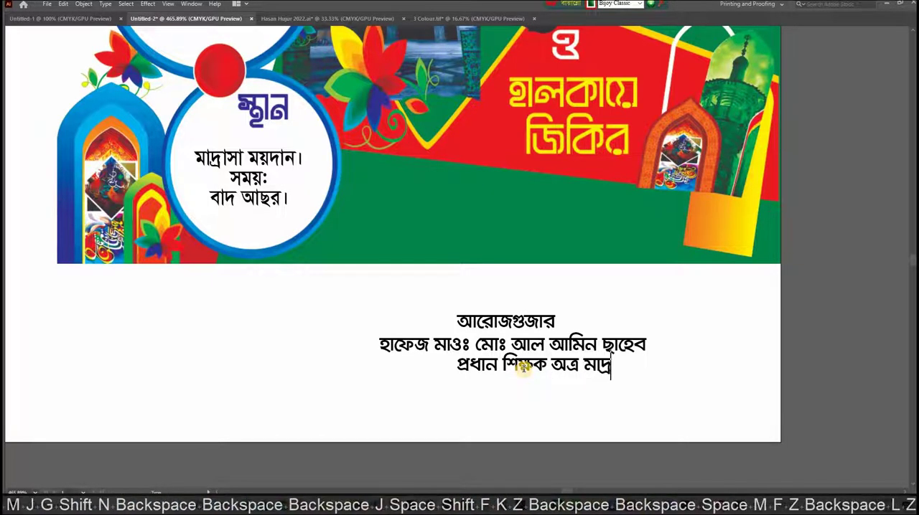
- Shift the job title line under the name and align all three text lines to their horizontal center
{"action": "left_click_drag", "start_coordinate": [494, 368], "coordinate": [538, 367]}
{"action": "left_click", "coordinate": [506, 345], "text": "shift"}
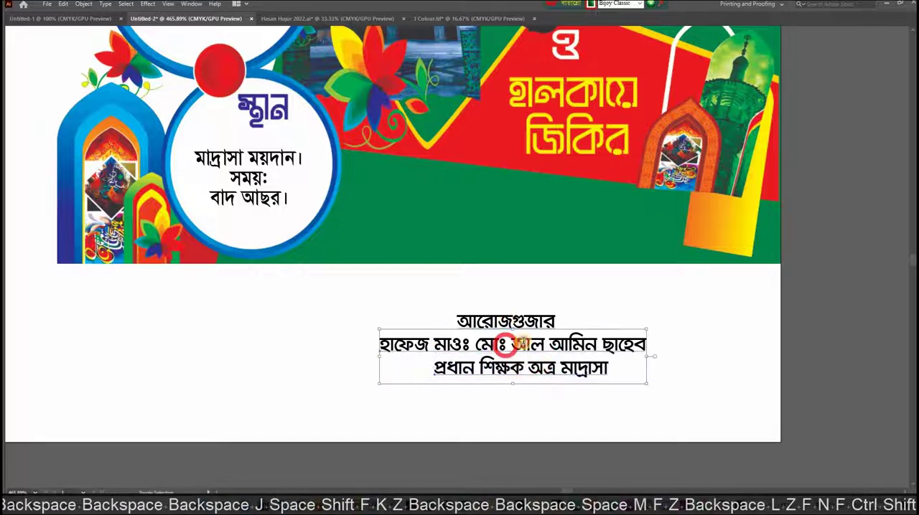
{"action": "key", "text": "Tab"}
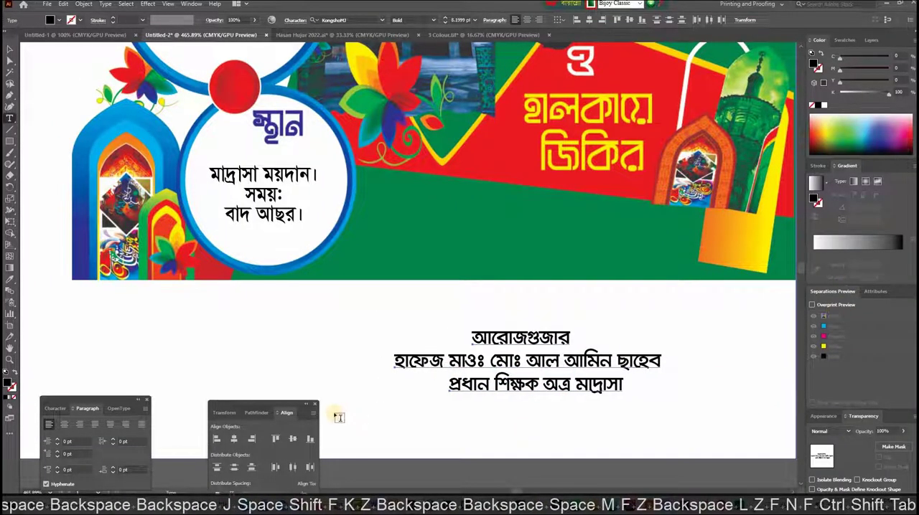
{"action": "left_click_drag", "start_coordinate": [271, 407], "coordinate": [743, 388]}
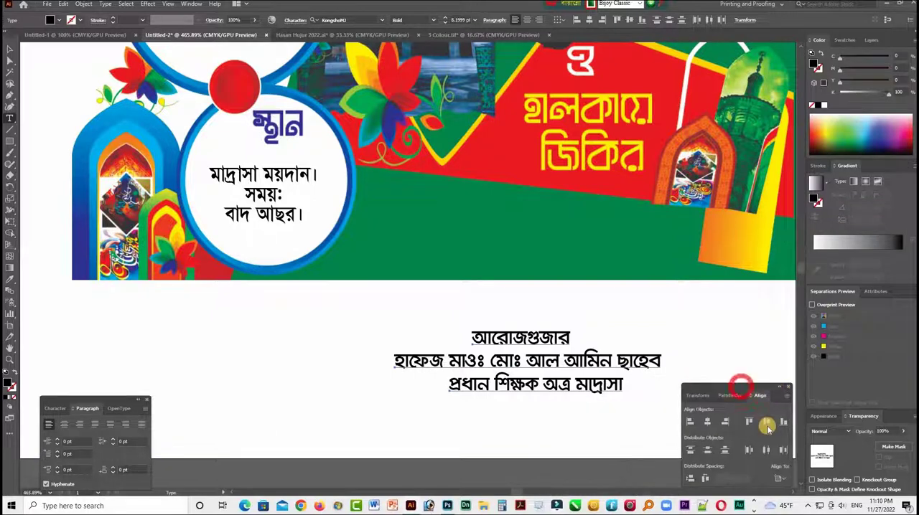
{"action": "left_click", "coordinate": [707, 422]}
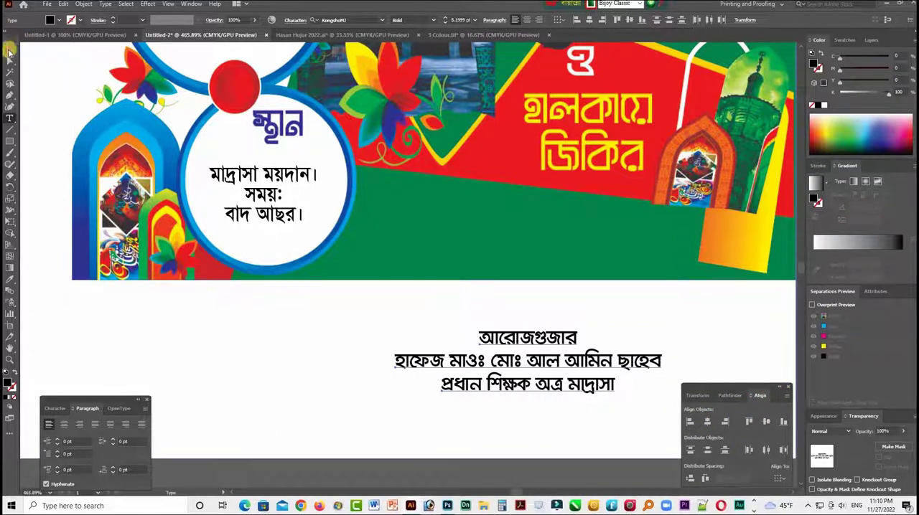
{"action": "left_click", "coordinate": [10, 47]}
- Set the font of the "প্রধান শিক্ষক অত্র মাদ্রাসা" line to SutonnyMJ Regular
{"action": "key", "text": "Tab"}
{"action": "key", "text": "ctrl+space"}
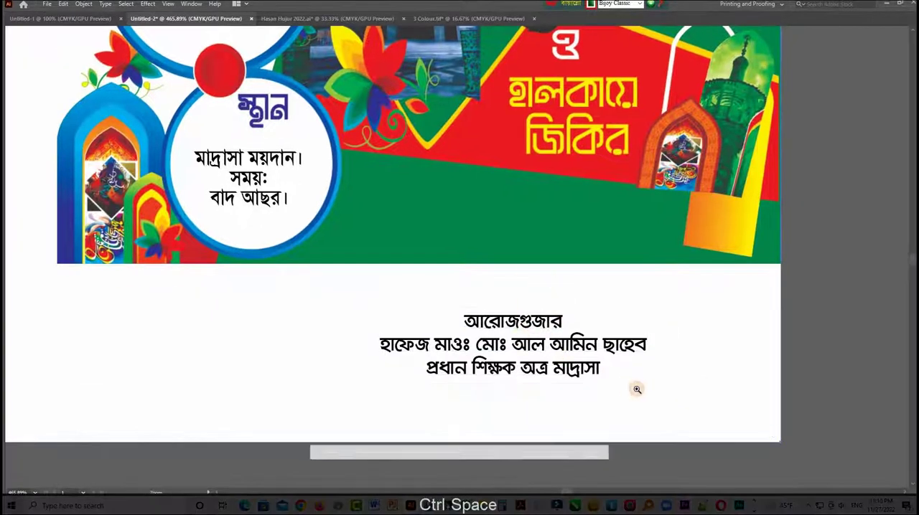
{"action": "left_click", "coordinate": [636, 386], "text": "ctrl"}
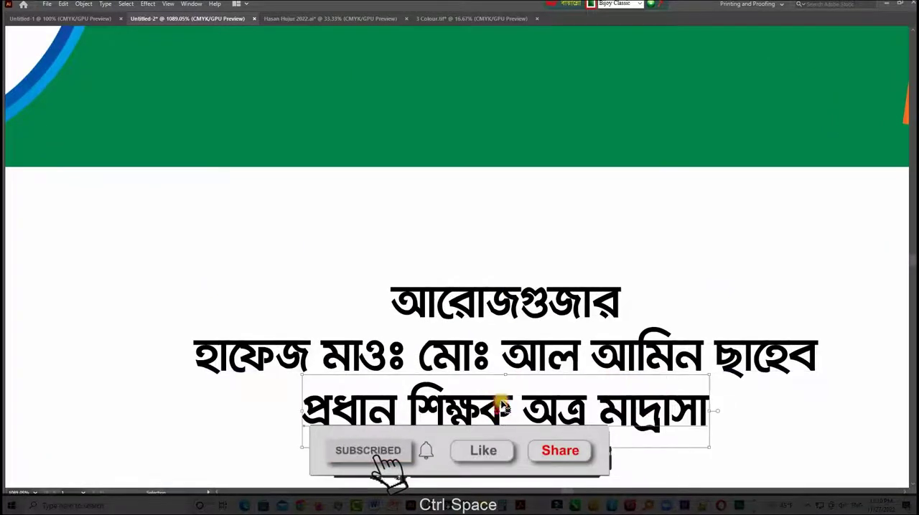
{"action": "key", "text": "Tab"}
{"action": "left_click", "coordinate": [61, 412]}
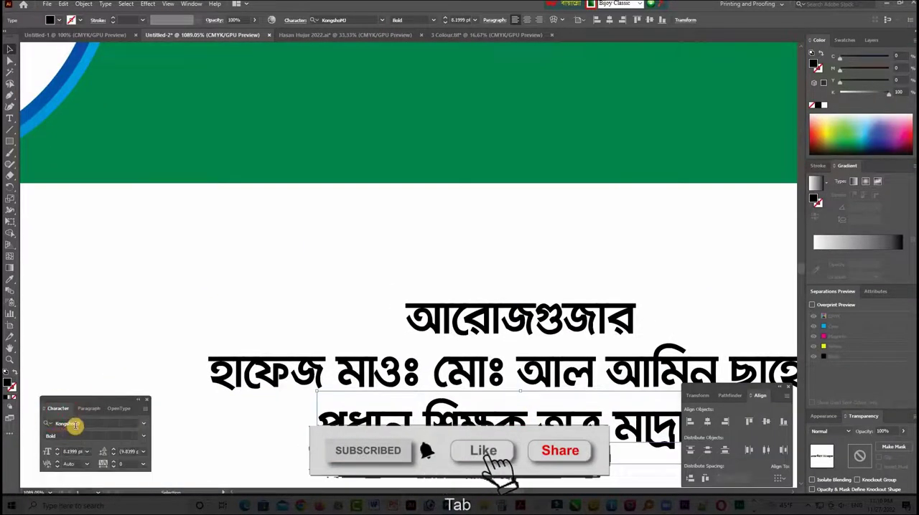
{"action": "left_click", "coordinate": [80, 423]}
{"action": "key", "text": "ctrl+alt+b"}
{"action": "type", "text": "s"}
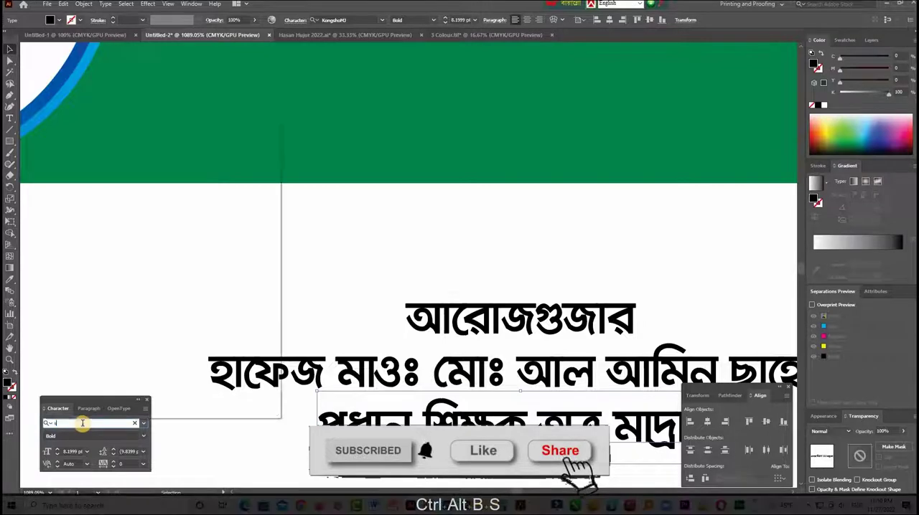
{"action": "type", "text": "utonn"}
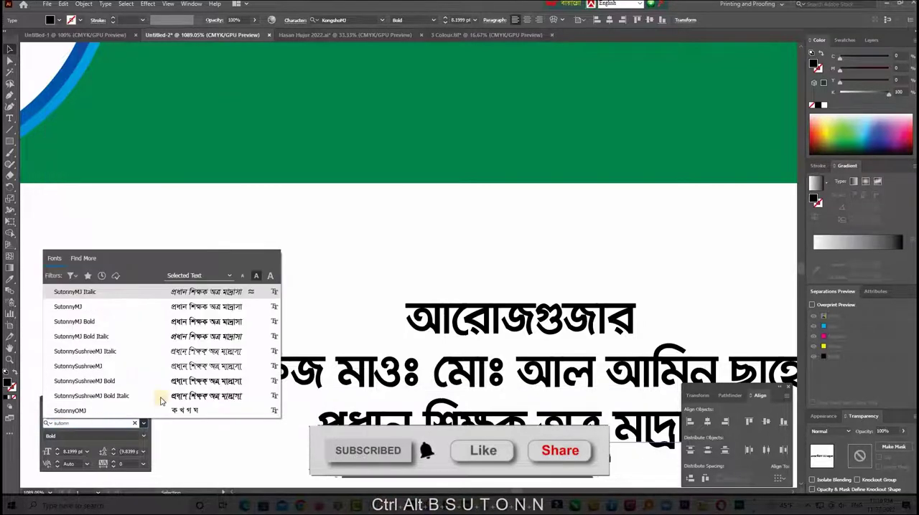
{"action": "left_click", "coordinate": [125, 306]}
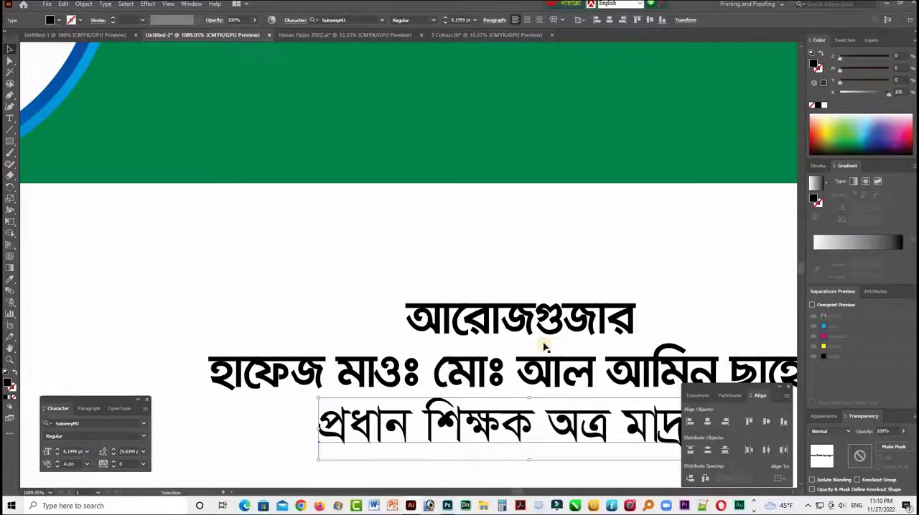
- Set the font of the "আরোজগুজার" line to Li Alinur Deyalika ANSI V2 Italic
{"action": "left_click", "coordinate": [536, 316]}
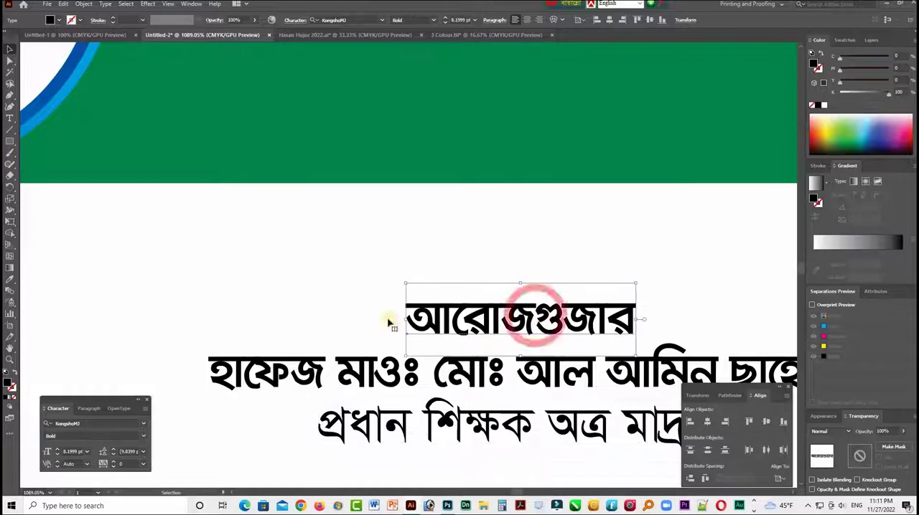
{"action": "left_click", "coordinate": [93, 424]}
{"action": "key", "text": "Down"}
{"action": "key", "text": "Down"}
{"action": "key", "text": "Down"}
{"action": "key", "text": "Down"}
{"action": "key", "text": "Down"}
{"action": "key", "text": "Down"}
{"action": "key", "text": "Down"}
{"action": "key", "text": "Down"}
{"action": "key", "text": "Down"}
{"action": "key", "text": "Down"}
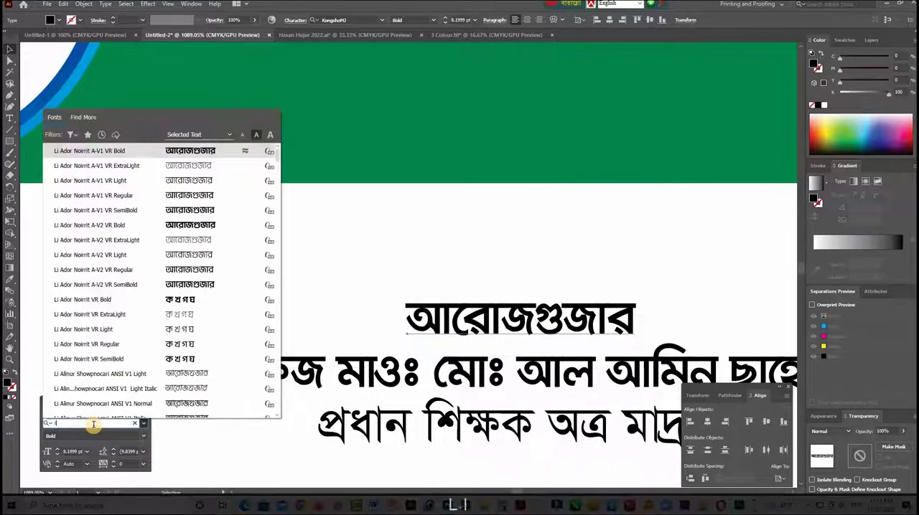
{"action": "key", "text": "Down"}
{"action": "key", "text": "Down"}
{"action": "key", "text": "Down"}
{"action": "key", "text": "Down"}
{"action": "key", "text": "Down"}
{"action": "key", "text": "Down"}
{"action": "key", "text": "Down"}
{"action": "key", "text": "Down"}
{"action": "key", "text": "Down"}
{"action": "key", "text": "Down"}
{"action": "key", "text": "Down"}
{"action": "key", "text": "Down"}
{"action": "key", "text": "Down"}
{"action": "key", "text": "Down"}
{"action": "key", "text": "Down"}
{"action": "key", "text": "Down"}
{"action": "key", "text": "Down"}
{"action": "key", "text": "Down"}
{"action": "key", "text": "Down"}
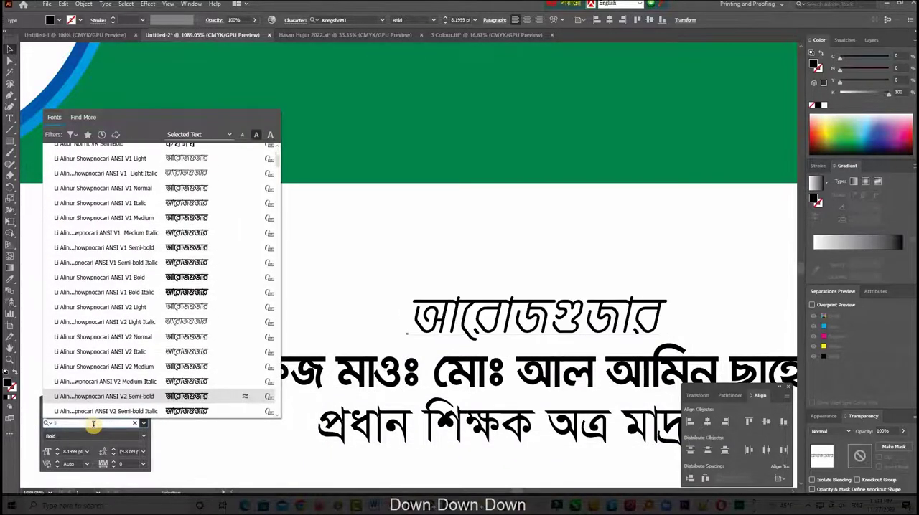
{"action": "key", "text": "Down"}
{"action": "key", "text": "Down"}
{"action": "key", "text": "Down"}
{"action": "key", "text": "Down"}
{"action": "key", "text": "Down"}
{"action": "key", "text": "Down"}
{"action": "key", "text": "Down"}
{"action": "key", "text": "Down"}
{"action": "key", "text": "Down"}
{"action": "key", "text": "Down"}
{"action": "key", "text": "Down"}
{"action": "key", "text": "Down"}
{"action": "key", "text": "Down"}
{"action": "key", "text": "Down"}
{"action": "key", "text": "Down"}
{"action": "key", "text": "Down"}
{"action": "key", "text": "Down"}
{"action": "key", "text": "Down"}
{"action": "key", "text": "Down"}
{"action": "key", "text": "Down"}
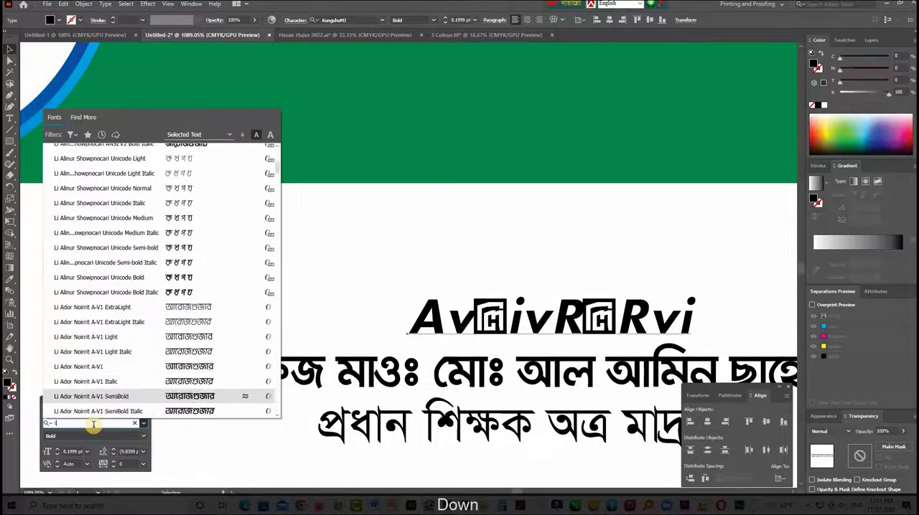
{"action": "key", "text": "Down"}
{"action": "key", "text": "Down"}
{"action": "key", "text": "Down"}
{"action": "key", "text": "Down"}
{"action": "key", "text": "Down"}
{"action": "key", "text": "Down"}
{"action": "key", "text": "Down"}
{"action": "key", "text": "Down"}
{"action": "key", "text": "Down"}
{"action": "key", "text": "Down"}
{"action": "key", "text": "Down"}
{"action": "key", "text": "Down"}
{"action": "key", "text": "Down"}
{"action": "key", "text": "Down"}
{"action": "key", "text": "Down"}
{"action": "key", "text": "Down"}
{"action": "key", "text": "Down"}
{"action": "key", "text": "Down"}
{"action": "key", "text": "Down"}
{"action": "key", "text": "Down"}
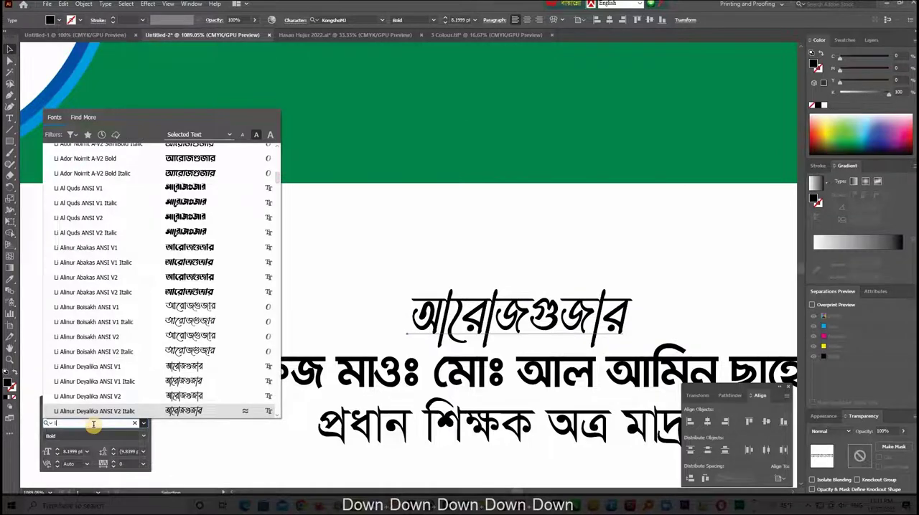
{"action": "key", "text": "Return"}
- Widen the spacing around the name line by moving "আরোজগুজার" slightly up and the job title line slightly down
{"action": "key", "text": "Tab"}
{"action": "left_click_drag", "start_coordinate": [581, 285], "coordinate": [580, 270]}
{"action": "left_click_drag", "start_coordinate": [543, 416], "coordinate": [543, 429]}
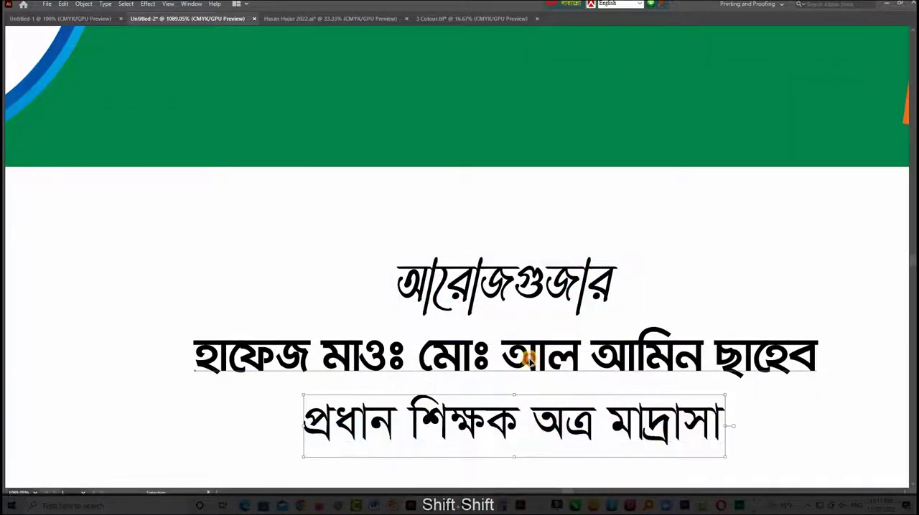
{"action": "left_click", "coordinate": [527, 358]}
- Place a copy of "আরোজগুজার" in the blank white area beside the date circle and enlarge it
{"action": "key", "text": "ctrl+minus"}
{"action": "key", "text": "ctrl+minus"}
{"action": "key", "text": "ctrl+minus"}
{"action": "key", "text": "ctrl+minus"}
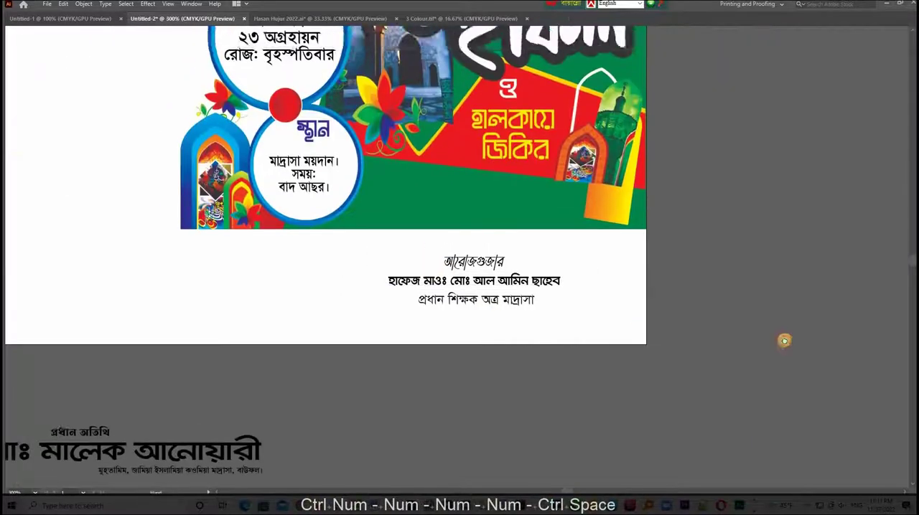
{"action": "left_click_drag", "start_coordinate": [784, 341], "coordinate": [234, 131]}
{"action": "left_click_drag", "start_coordinate": [240, 189], "coordinate": [259, 204]}
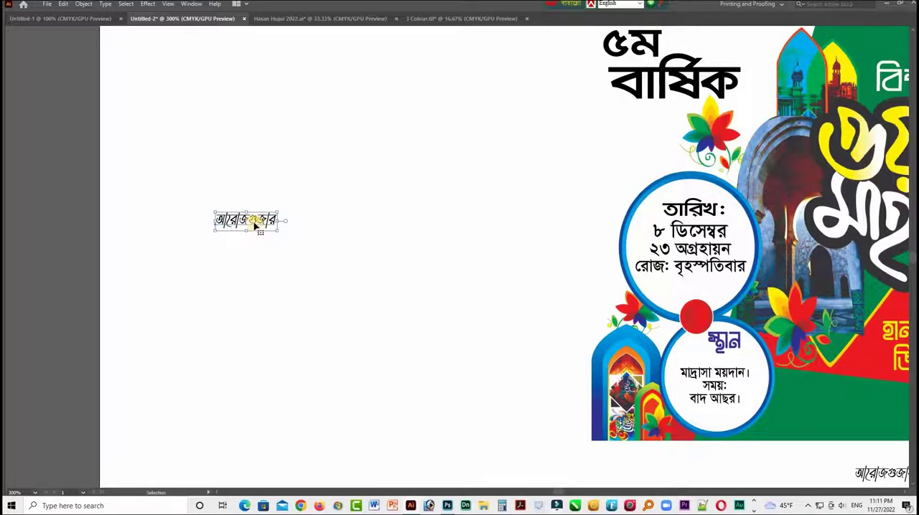
{"action": "key", "text": "ctrl+minus"}
{"action": "key", "text": "ctrl+minus"}
{"action": "key", "text": "space"}
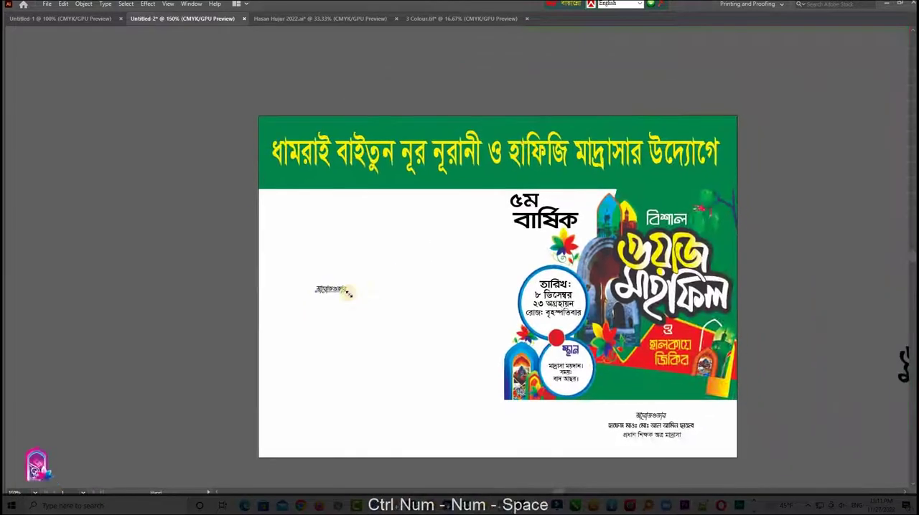
{"action": "left_click_drag", "start_coordinate": [334, 294], "coordinate": [333, 301]}
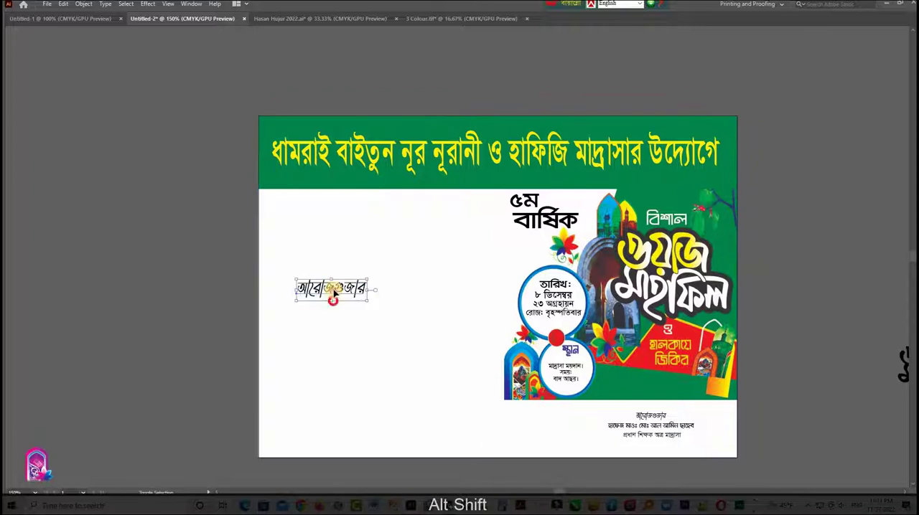
- Replace the copied text with "মুহতারাম," in Bengali input and begin a second line with the greeting "আসসালামু আলাইকুম"
{"action": "double_click", "coordinate": [333, 293]}
{"action": "type", "text": "m"}
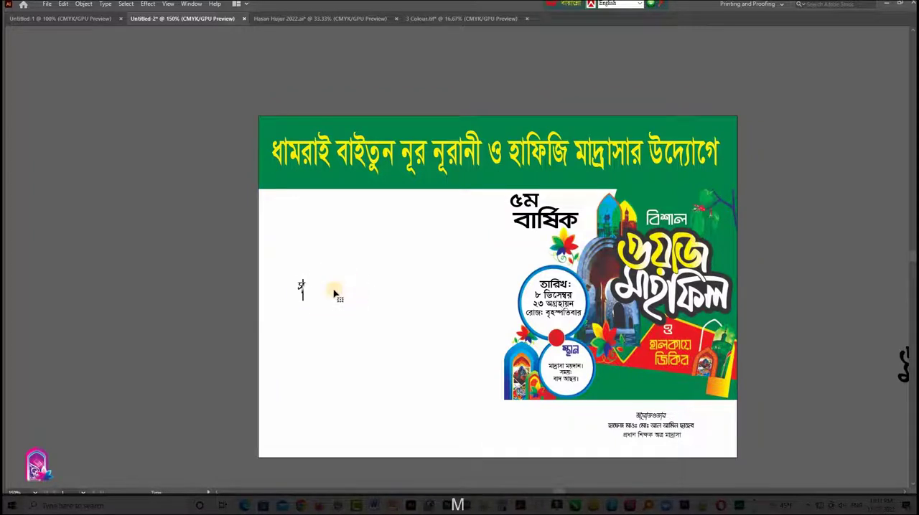
{"action": "key", "text": "ctrl+z"}
{"action": "key", "text": "alt+b"}
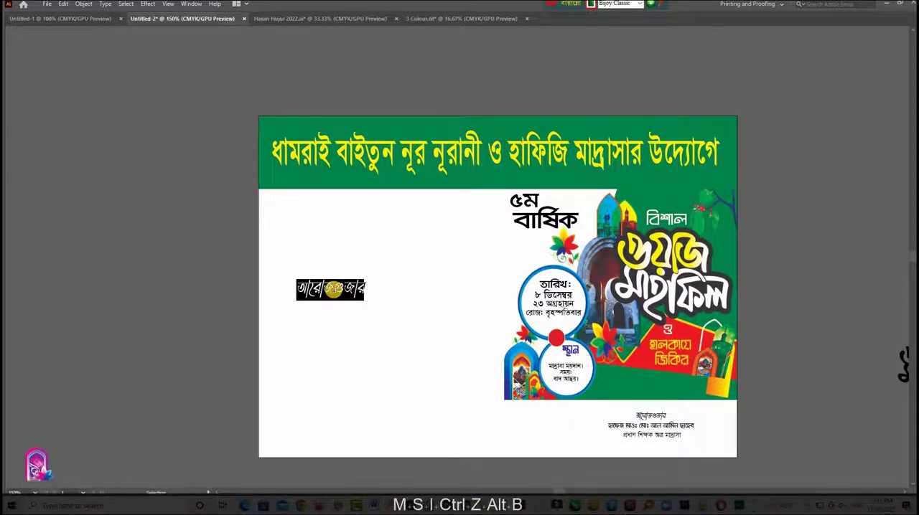
{"action": "type", "text": "msikfb"}
{"action": "key", "text": "BackSpace"}
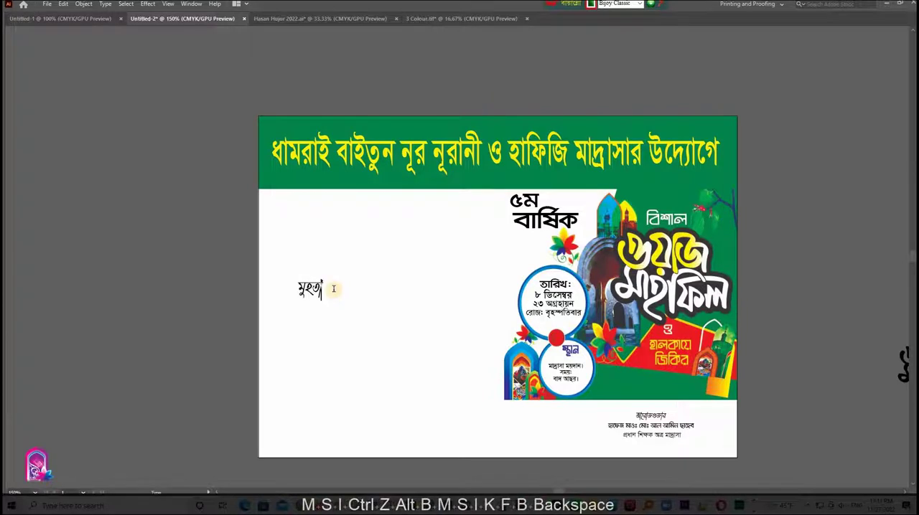
{"action": "type", "text": "vfm"}
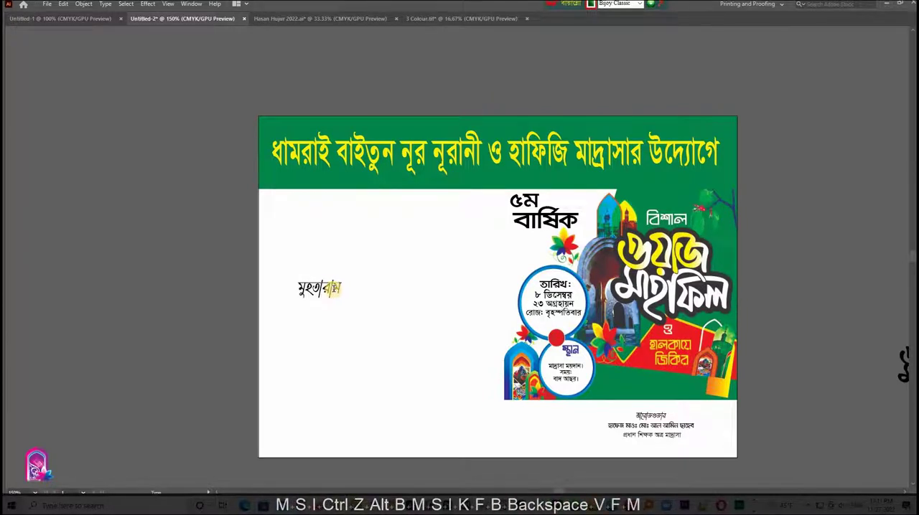
{"action": "type", "text": "gf"}
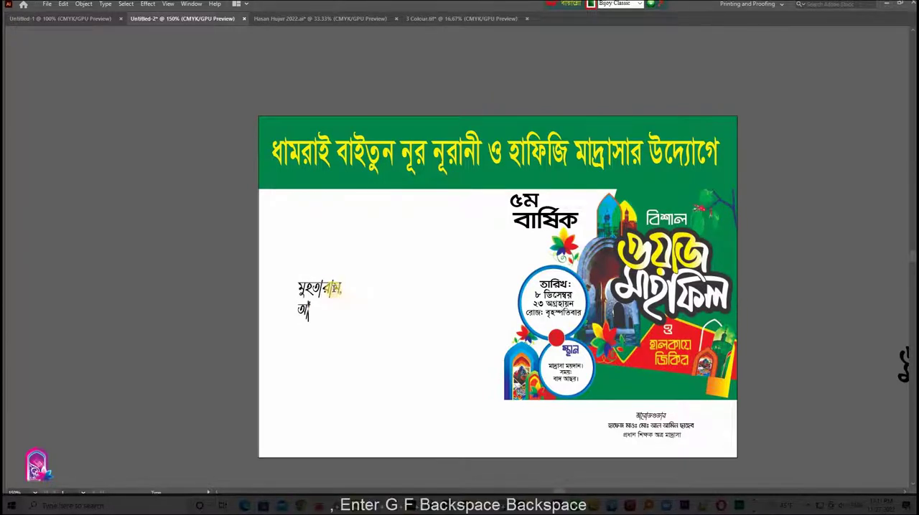
{"action": "type", "text": "nn"}
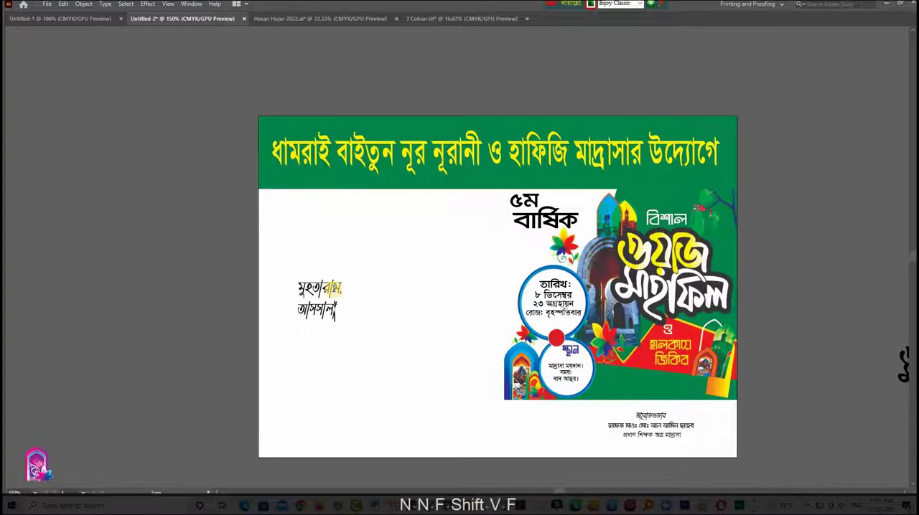
{"action": "type", "text": " gf"}
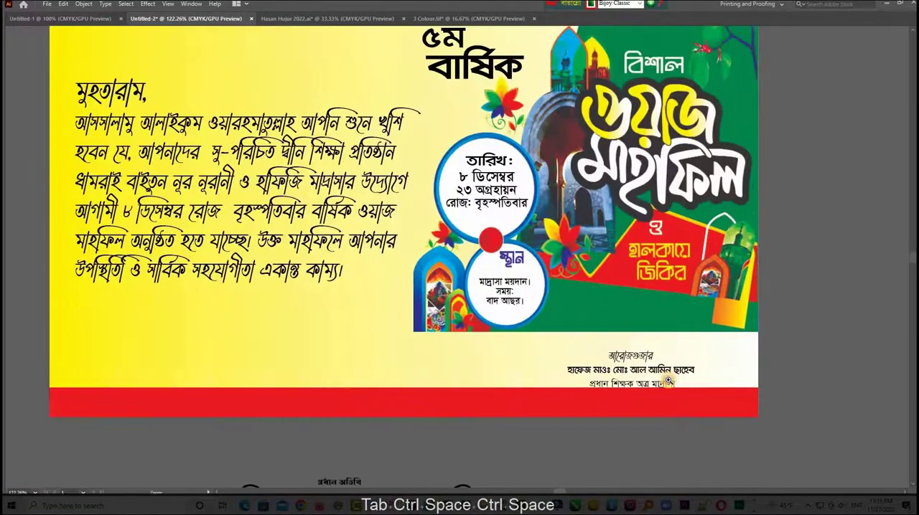
- Move the three-line name block up so it sits between the green artwork and the red footer bar
{"action": "left_click", "coordinate": [636, 368], "text": "ctrl"}
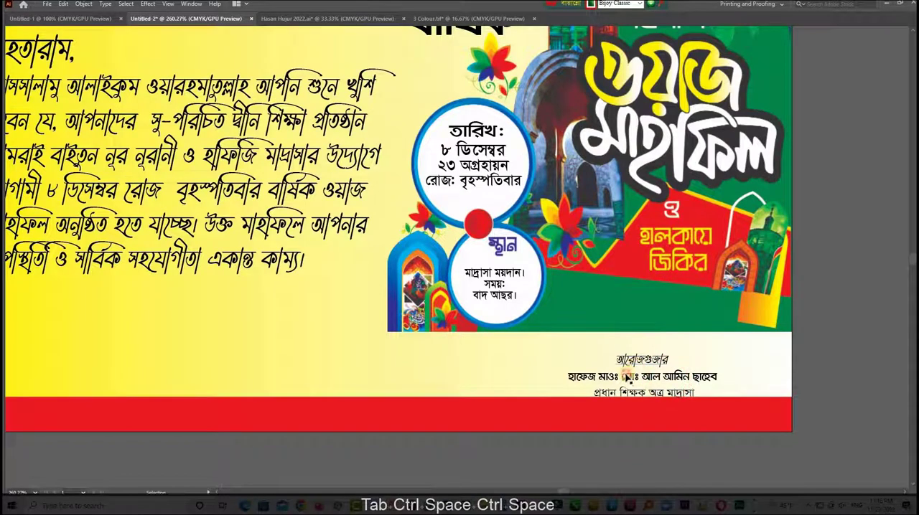
{"action": "left_click", "coordinate": [630, 362]}
{"action": "left_click", "coordinate": [628, 379], "text": "shift"}
{"action": "mouse_move", "coordinate": [669, 380]}
{"action": "left_mouse_down"}
{"action": "mouse_move", "coordinate": [667, 370]}
{"action": "mouse_move", "coordinate": [301, 363]}
{"action": "mouse_move", "coordinate": [669, 378]}
{"action": "left_mouse_up"}
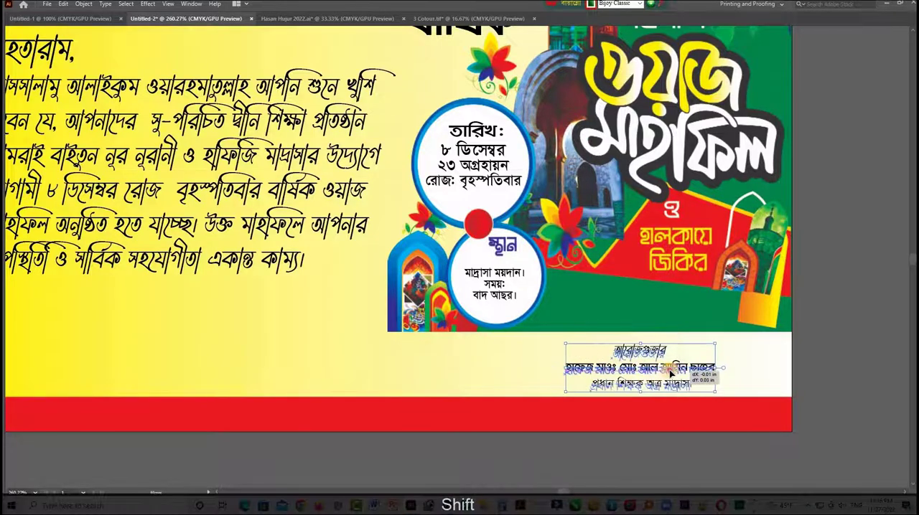
{"action": "left_click", "coordinate": [836, 322]}
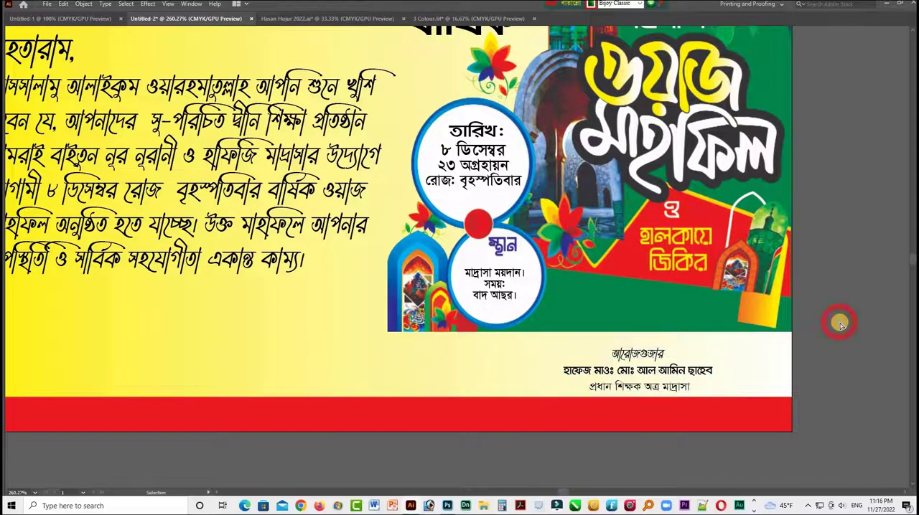
- Place a copy of the "বার্ষিক" text above the invitation paragraph and change its wording to "দাওয়াতনামা"
{"action": "key", "text": "ctrl+KP_Subtract"}
{"action": "key", "text": "ctrl+KP_Subtract"}
{"action": "key", "text": "space"}
{"action": "scroll", "coordinate": [726, 340], "scroll_direction": "up", "scroll_amount": 3}
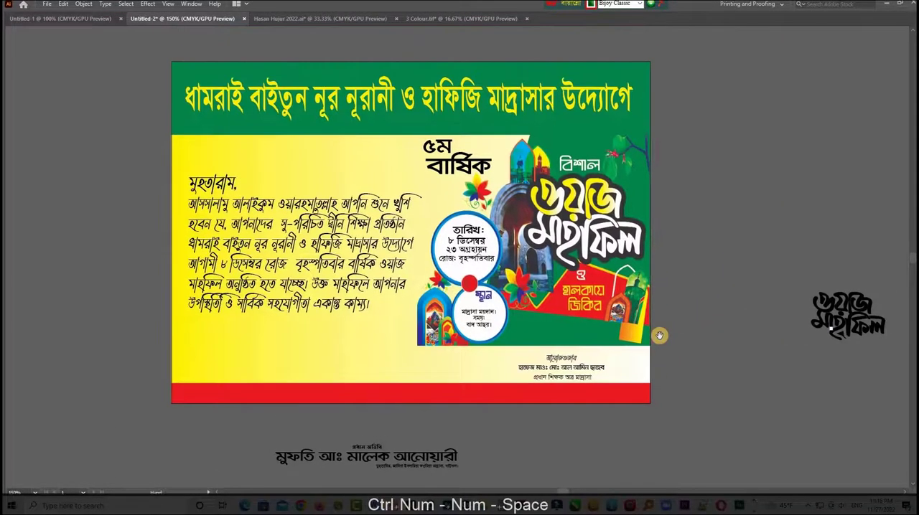
{"action": "key", "text": "ctrl+space"}
{"action": "left_click_drag", "start_coordinate": [391, 320], "coordinate": [423, 355]}
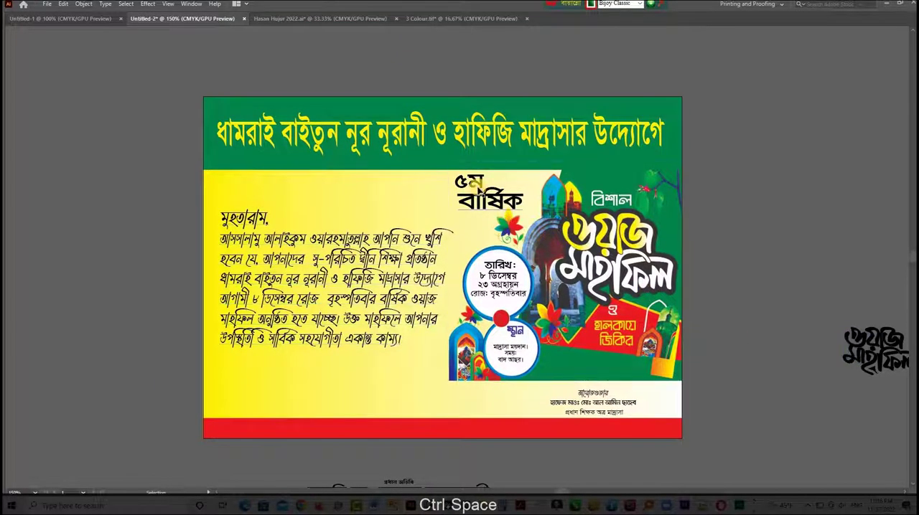
{"action": "left_click_drag", "start_coordinate": [340, 201], "coordinate": [361, 202]}
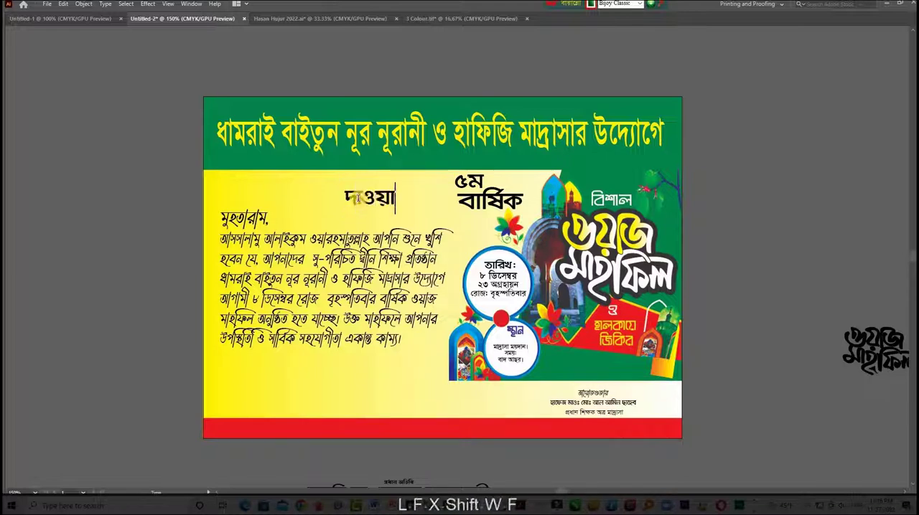
{"action": "type", "text": "তনামা"}
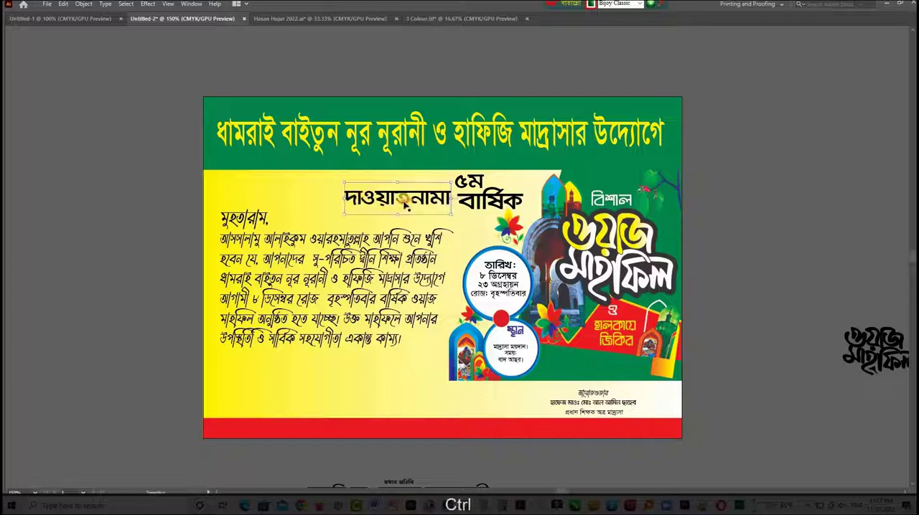
{"action": "left_click_drag", "start_coordinate": [405, 205], "coordinate": [357, 205]}
{"action": "key", "text": "Tab"}
{"action": "left_click", "coordinate": [8, 49]}
- Shift the invitation paragraph lower and position the "দাওয়াতনামা" heading centrally above it
{"action": "left_click_drag", "start_coordinate": [346, 247], "coordinate": [367, 225]}
{"action": "left_click_drag", "start_coordinate": [368, 225], "coordinate": [423, 263]}
{"action": "left_click_drag", "start_coordinate": [250, 242], "coordinate": [249, 276]}
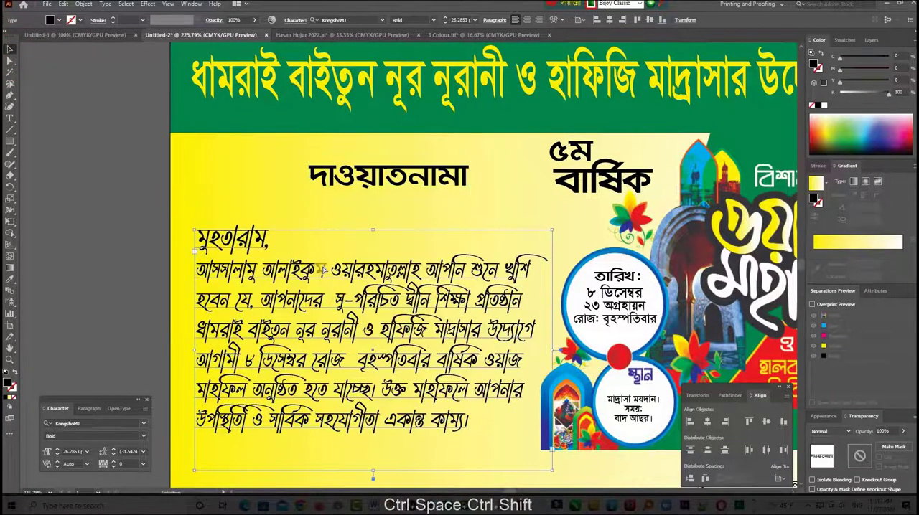
{"action": "left_click_drag", "start_coordinate": [405, 188], "coordinate": [410, 259]}
{"action": "key", "text": "Tab"}
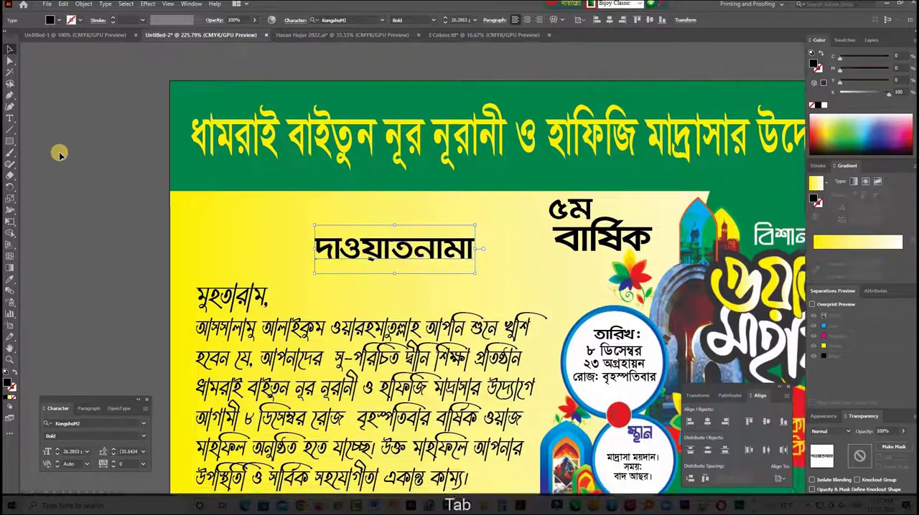
- Draw a rectangle about 3.08 × 0.40 in over the "দাওয়াতনামা" heading and fill it with the background's yellow gradient
{"action": "key", "text": "Tab"}
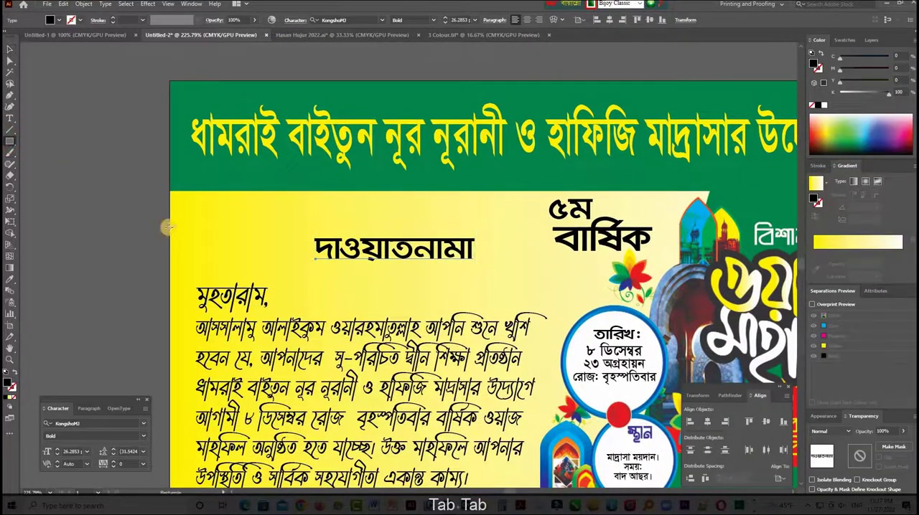
{"action": "left_click_drag", "start_coordinate": [167, 227], "coordinate": [487, 268]}
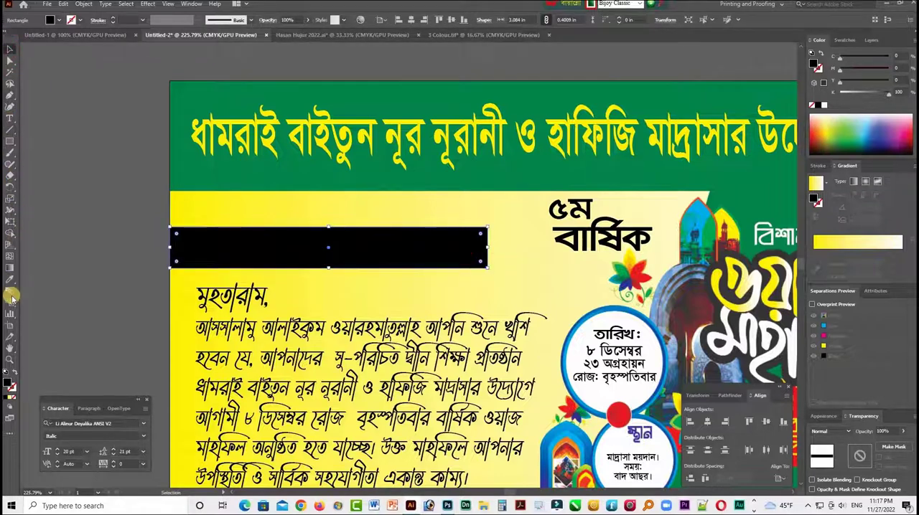
{"action": "left_click", "coordinate": [211, 265]}
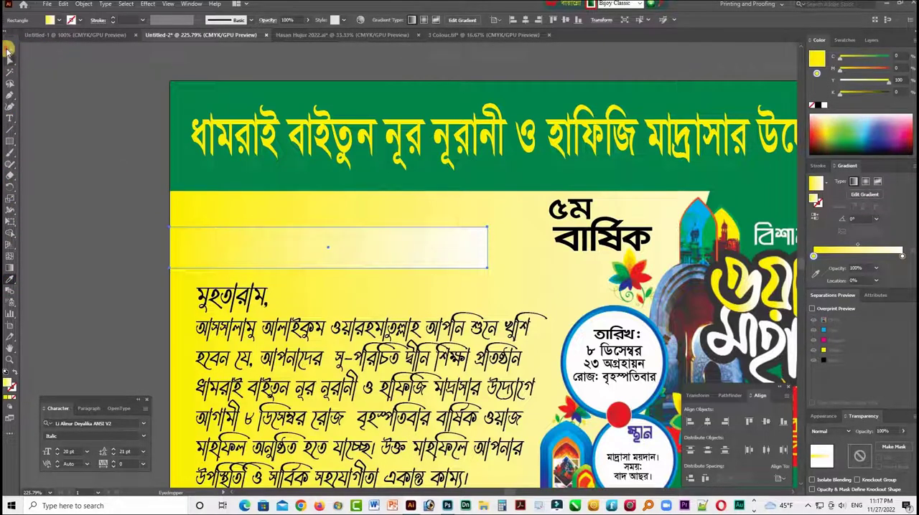
- Reverse the rectangle's gradient and turn its yellow stop red by setting magenta to 100
{"action": "left_click", "coordinate": [9, 50]}
{"action": "left_click", "coordinate": [815, 216]}
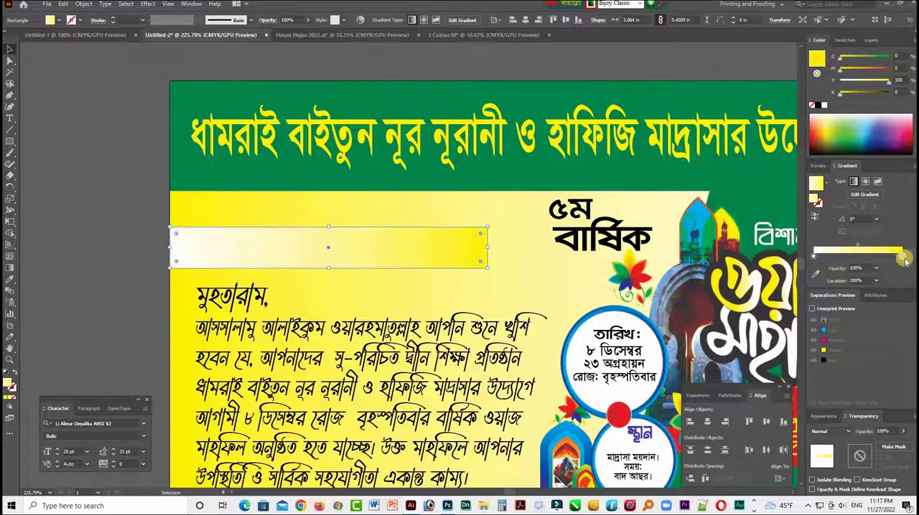
{"action": "left_click_drag", "start_coordinate": [874, 69], "coordinate": [911, 68]}
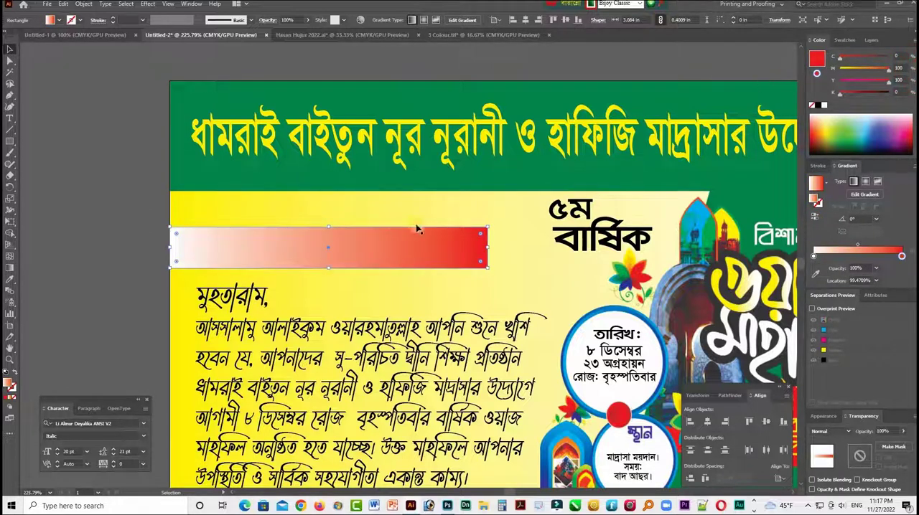
- Send the gradient rectangle and background shapes behind the "দাওয়াতনামা" heading and shift the rectangle's gradient midpoint to about 27%
{"action": "left_click", "coordinate": [180, 260]}
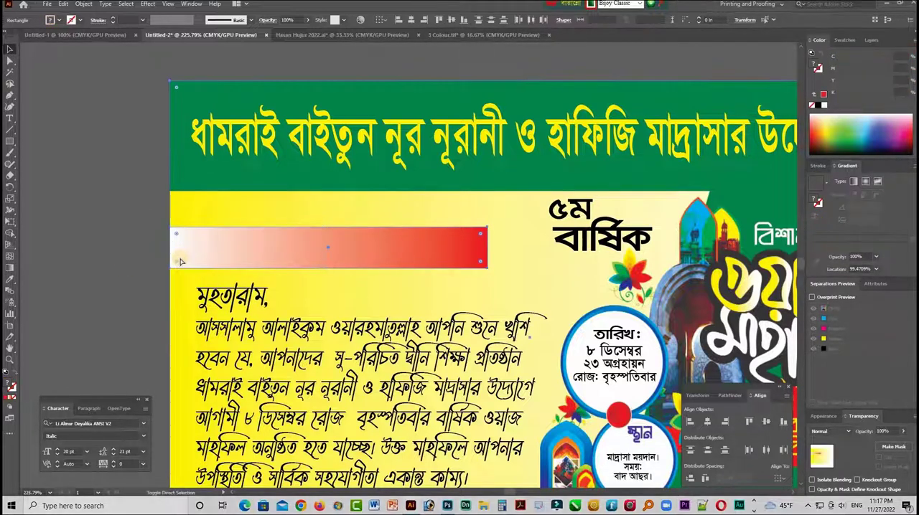
{"action": "key", "text": "ctrl+shift+bracketleft"}
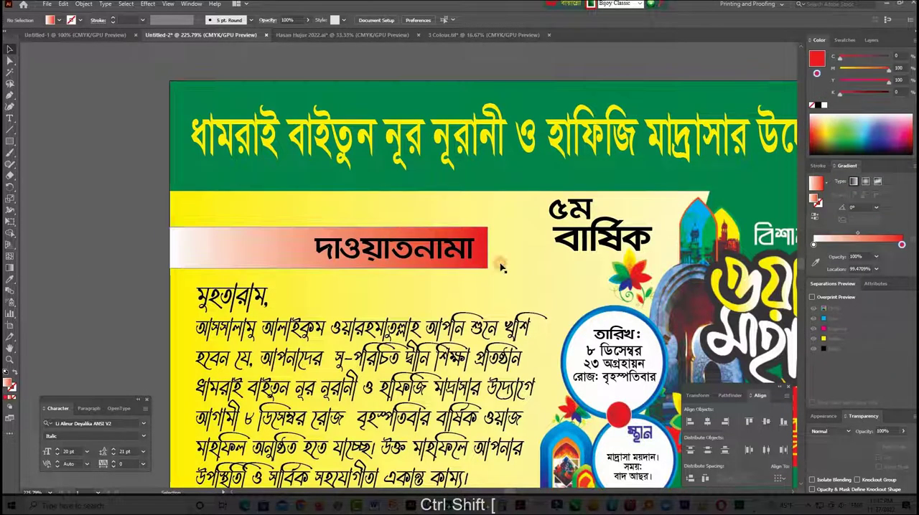
{"action": "left_click", "coordinate": [480, 260]}
{"action": "left_click", "coordinate": [857, 246]}
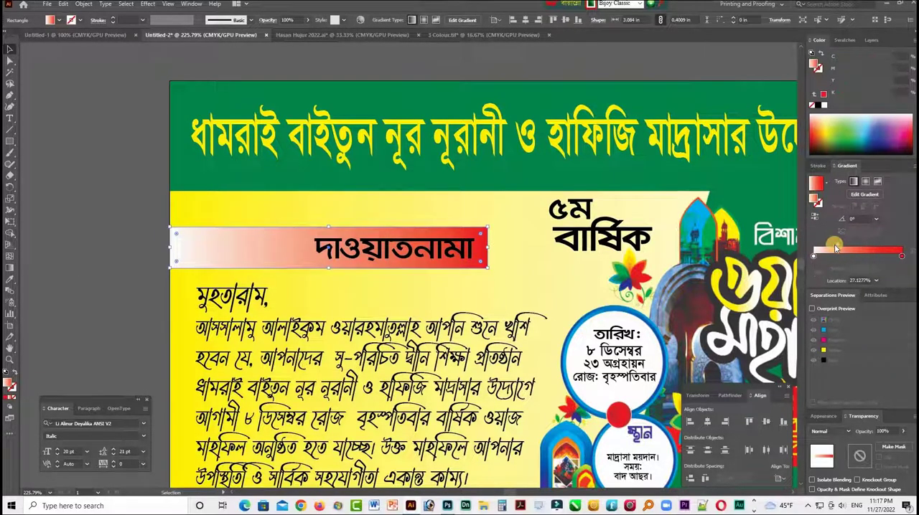
{"action": "left_click_drag", "start_coordinate": [836, 247], "coordinate": [833, 253]}
- Recolor the "দাওয়াতনামা" heading white and shift the red stop of the rectangle's gradient to about 61%
{"action": "left_click", "coordinate": [428, 262]}
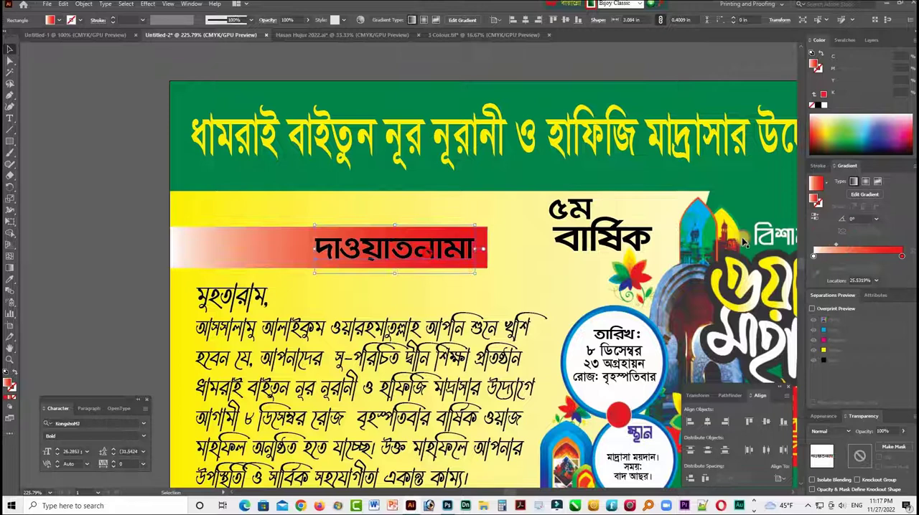
{"action": "left_click", "coordinate": [823, 105]}
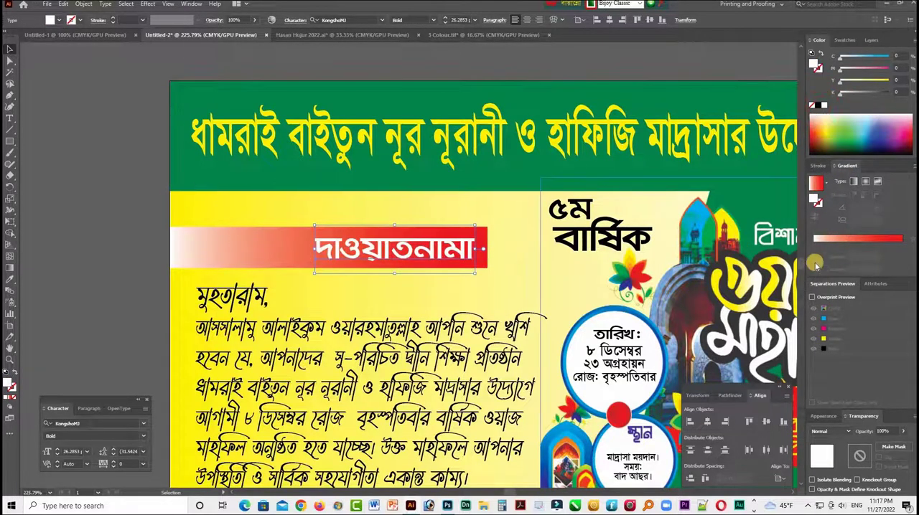
{"action": "left_click", "coordinate": [309, 243]}
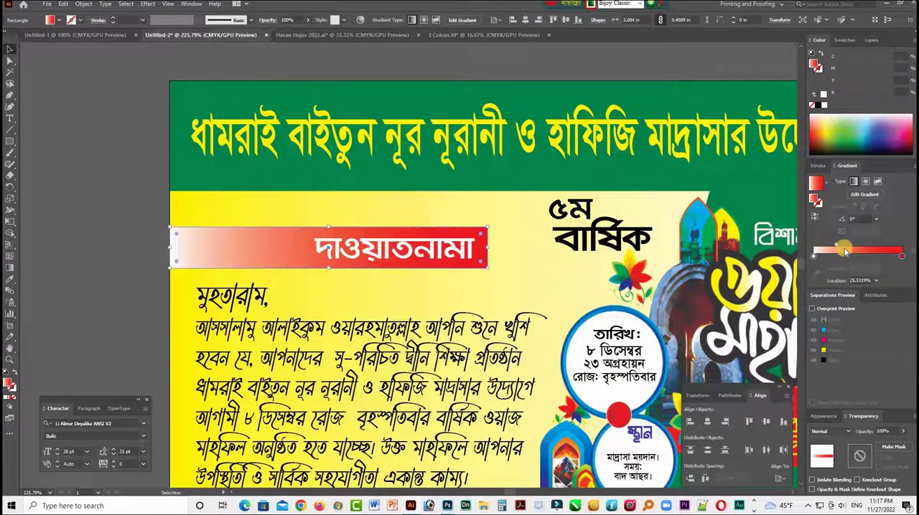
{"action": "left_click", "coordinate": [900, 257]}
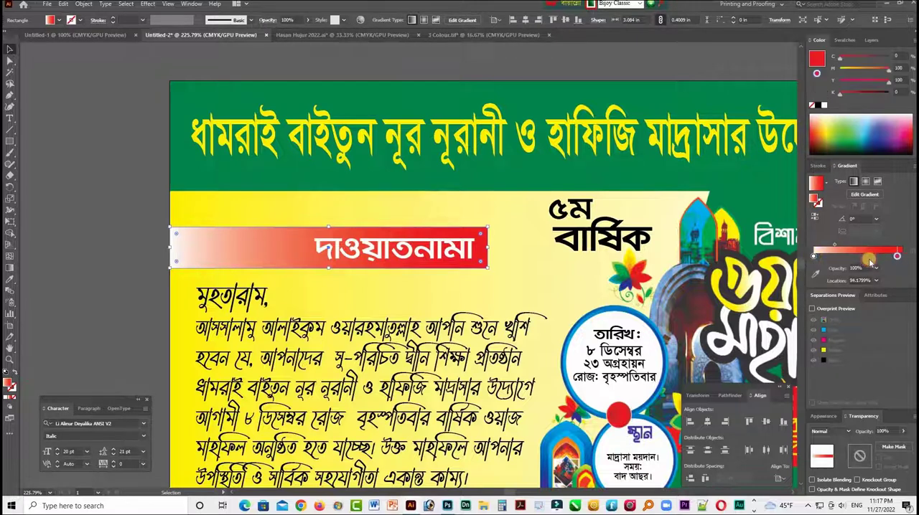
{"action": "left_click_drag", "start_coordinate": [867, 260], "coordinate": [868, 257]}
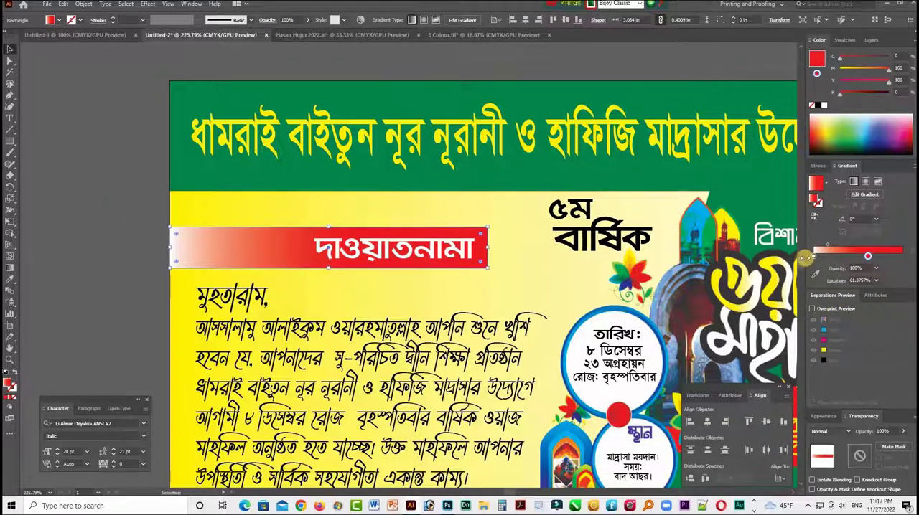
- Change the gradient's white stop to CMYK yellow 100, shift it inward and set the midpoint to about 40%
{"action": "left_click", "coordinate": [812, 257]}
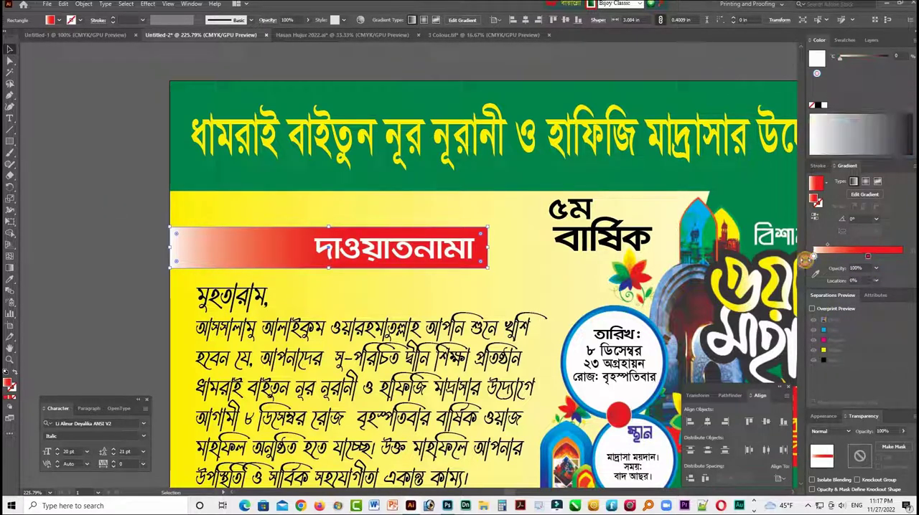
{"action": "left_click", "coordinate": [912, 44]}
{"action": "left_click", "coordinate": [857, 89]}
{"action": "left_click", "coordinate": [811, 147]}
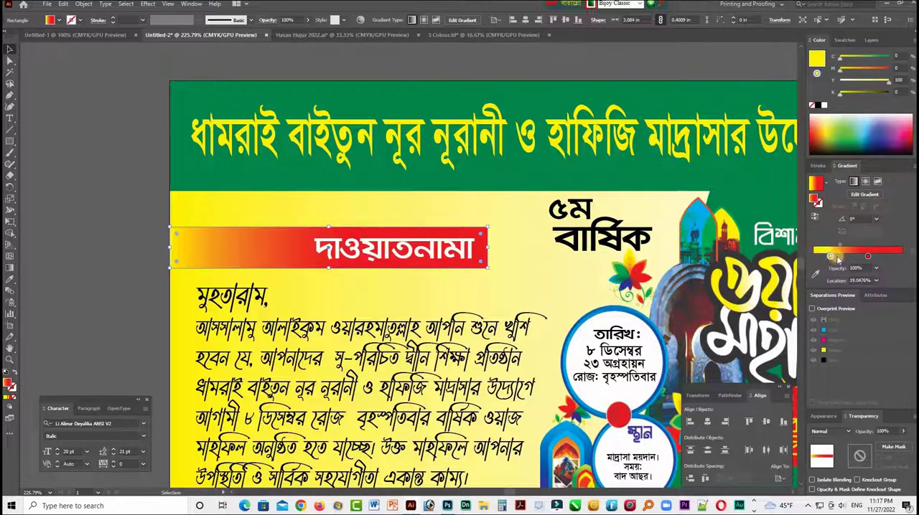
{"action": "left_click_drag", "start_coordinate": [849, 259], "coordinate": [850, 247]}
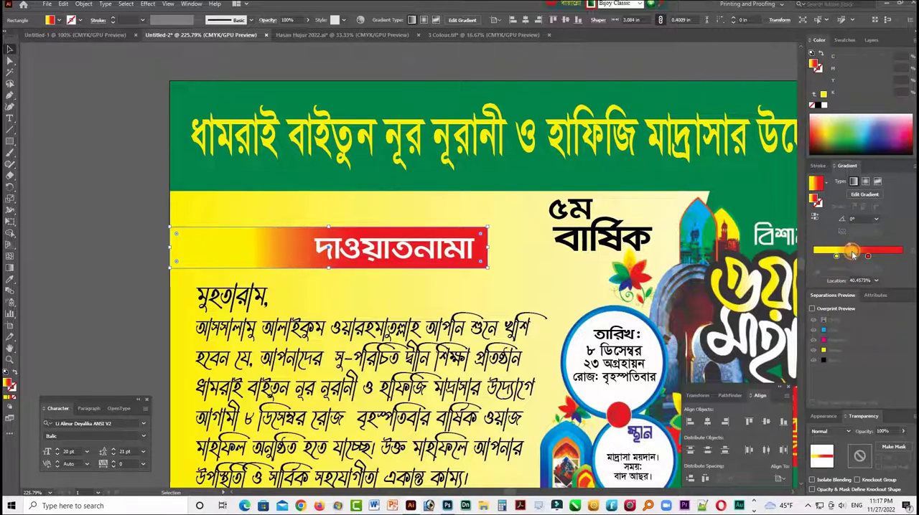
- Return the gradient's yellow stop to 0% and inspect the heading banner's blend without the panels
{"action": "left_click", "coordinate": [111, 281]}
{"action": "key", "text": "Tab"}
{"action": "key", "text": "ctrl+space"}
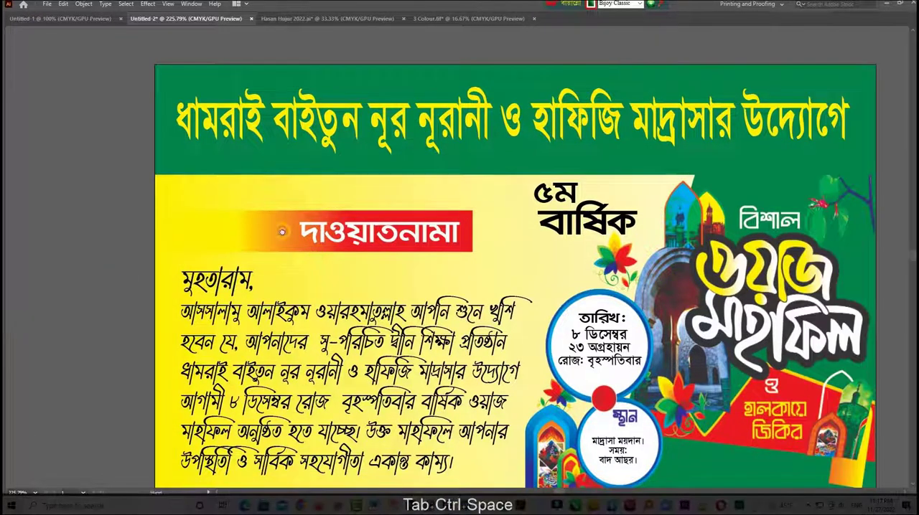
{"action": "left_click", "coordinate": [282, 232]}
{"action": "key", "text": "Tab"}
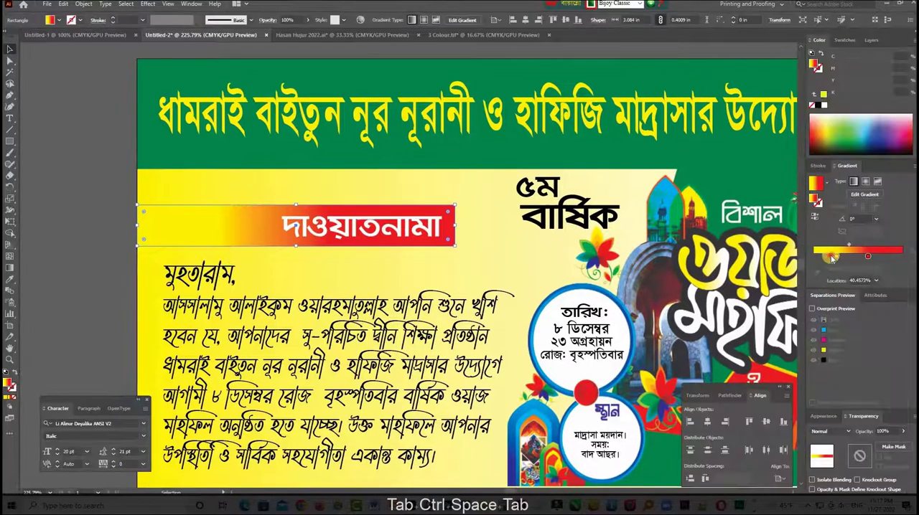
{"action": "left_click", "coordinate": [72, 286]}
{"action": "key", "text": "Tab"}
{"action": "key", "text": "ctrl+space"}
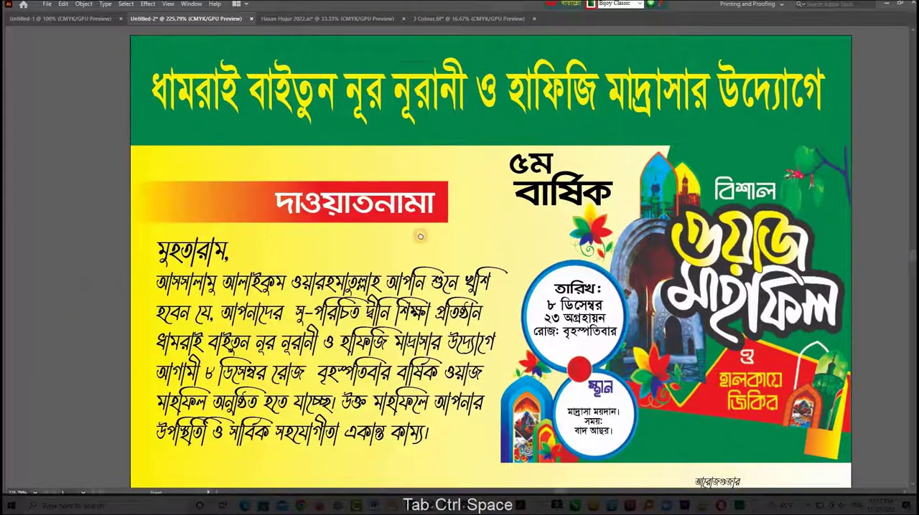
{"action": "scroll", "coordinate": [420, 236], "scroll_direction": "down", "scroll_amount": 2}
{"action": "left_click_drag", "start_coordinate": [453, 221], "coordinate": [488, 255]}
{"action": "key", "text": "Tab"}
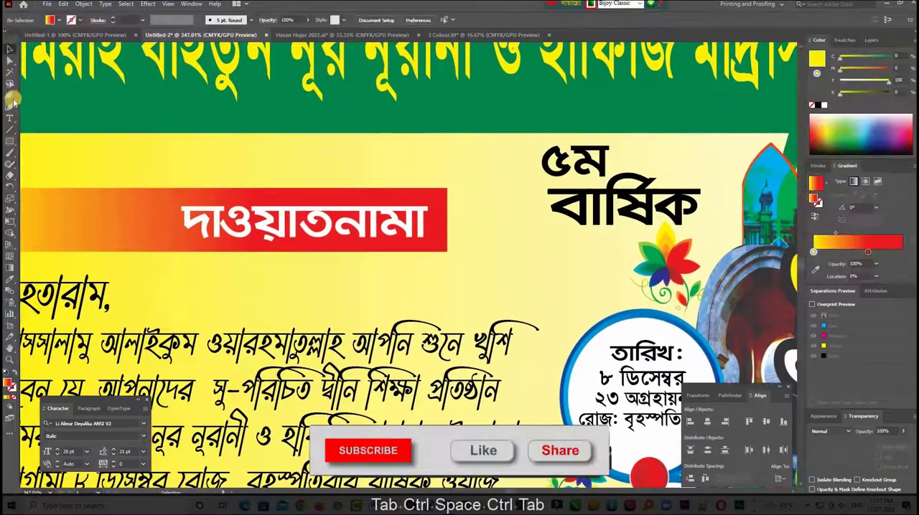
- Move the "৫ম" text down so it sits tightly against the "বার্ষিক" text below it
{"action": "key", "text": "ctrl+KP_Subtract"}
{"action": "key", "text": "ctrl+KP_Subtract"}
{"action": "key", "text": "ctrl+KP_Subtract"}
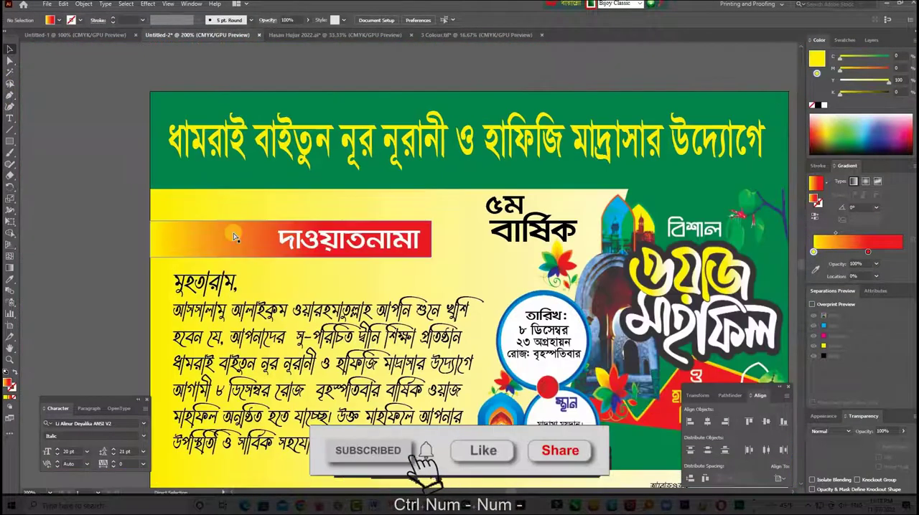
{"action": "left_click_drag", "start_coordinate": [518, 255], "coordinate": [503, 290]}
{"action": "left_click", "coordinate": [405, 227]}
{"action": "left_click_drag", "start_coordinate": [456, 266], "coordinate": [471, 269]}
{"action": "left_click", "coordinate": [407, 227]}
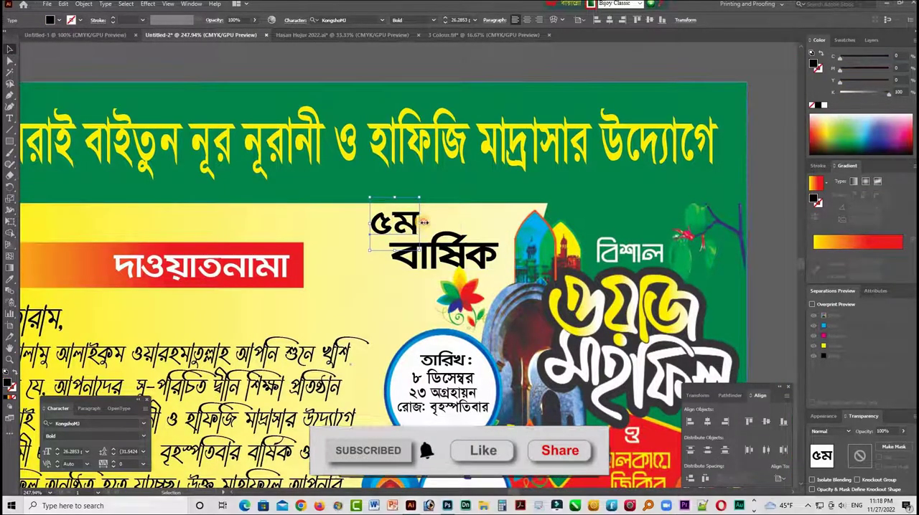
{"action": "left_click_drag", "start_coordinate": [407, 227], "coordinate": [423, 229]}
{"action": "left_click", "coordinate": [463, 218]}
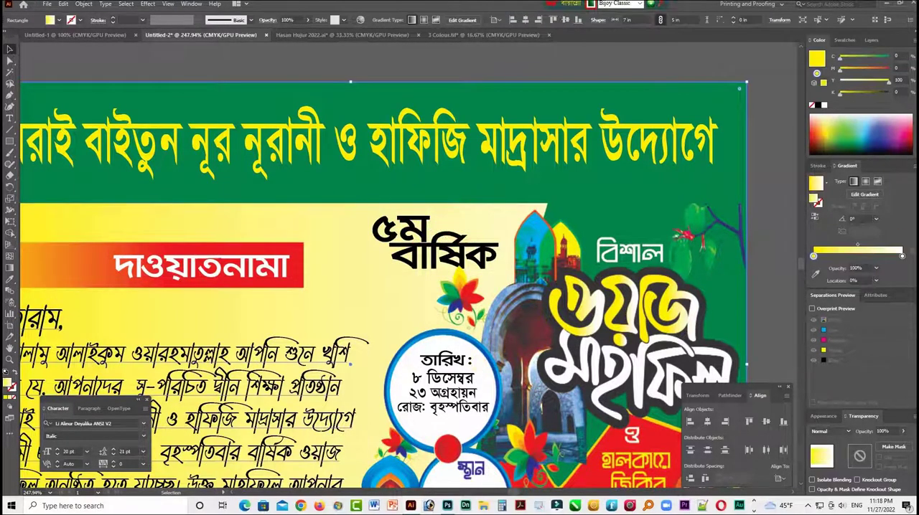
{"action": "left_click", "coordinate": [782, 283]}
{"action": "key", "text": "Tab"}
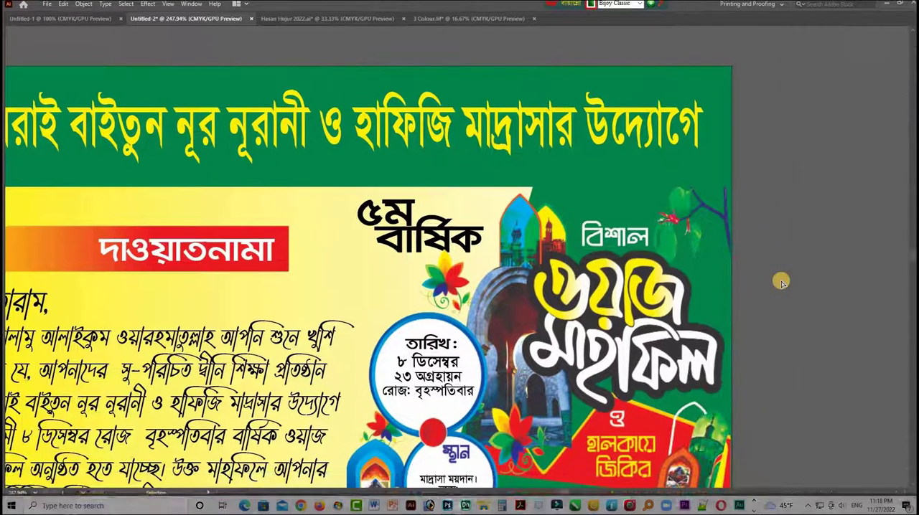
- Try the three signatory lines in white over the green area beneath the event artwork, brought to the front
{"action": "left_click_drag", "start_coordinate": [699, 344], "coordinate": [708, 189]}
{"action": "left_click_drag", "start_coordinate": [638, 287], "coordinate": [690, 263]}
{"action": "left_click", "coordinate": [651, 384]}
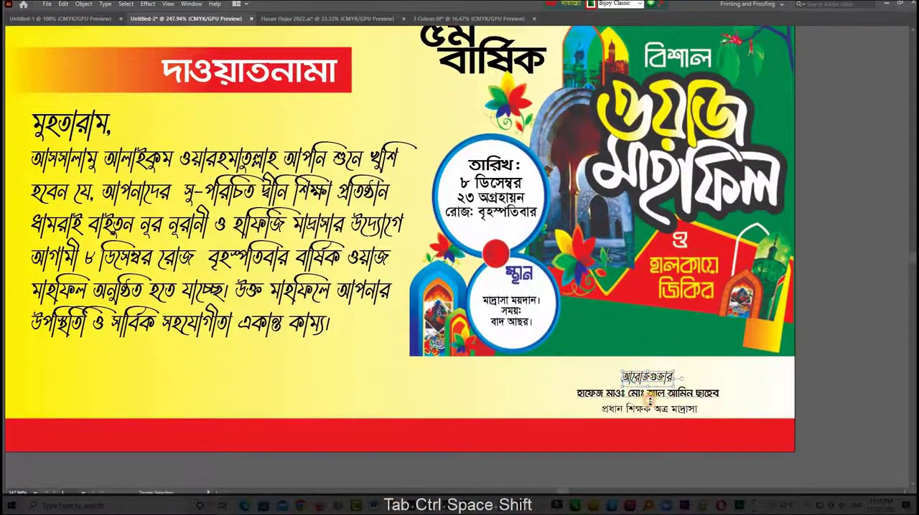
{"action": "left_click", "coordinate": [649, 394], "text": "shift"}
{"action": "left_click_drag", "start_coordinate": [636, 333], "coordinate": [641, 332]}
{"action": "key", "text": "ctrl+shift+bracketright"}
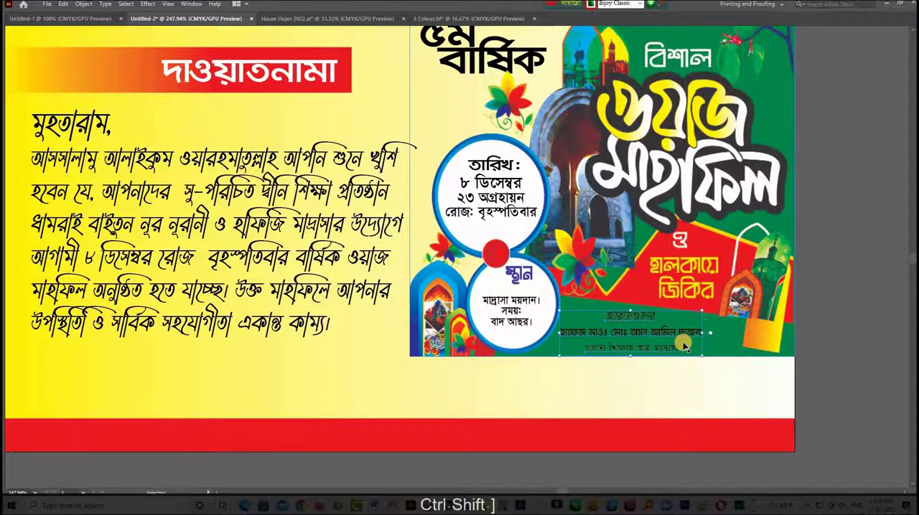
{"action": "key", "text": "Tab"}
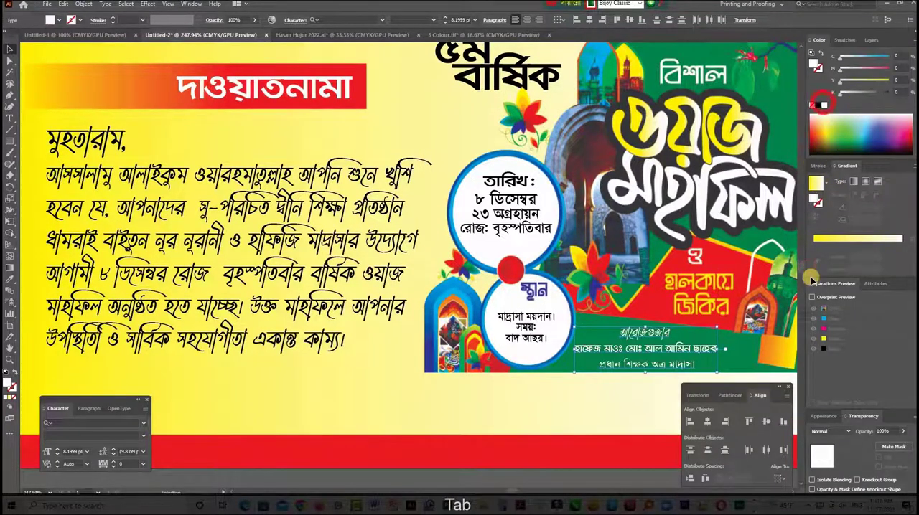
- Place the signatory lines on the pale strip above the red footer bar and color them black
{"action": "key", "text": "Tab"}
{"action": "left_click_drag", "start_coordinate": [630, 376], "coordinate": [633, 391]}
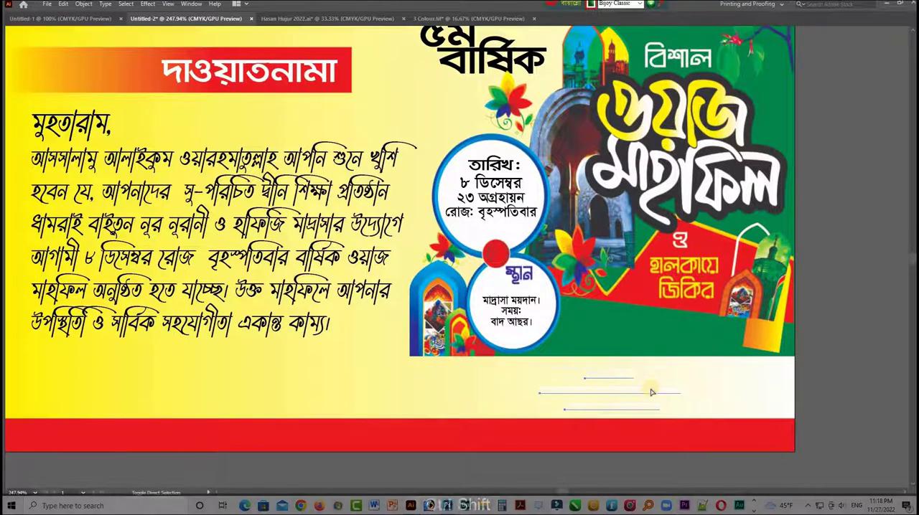
{"action": "key", "text": "Tab"}
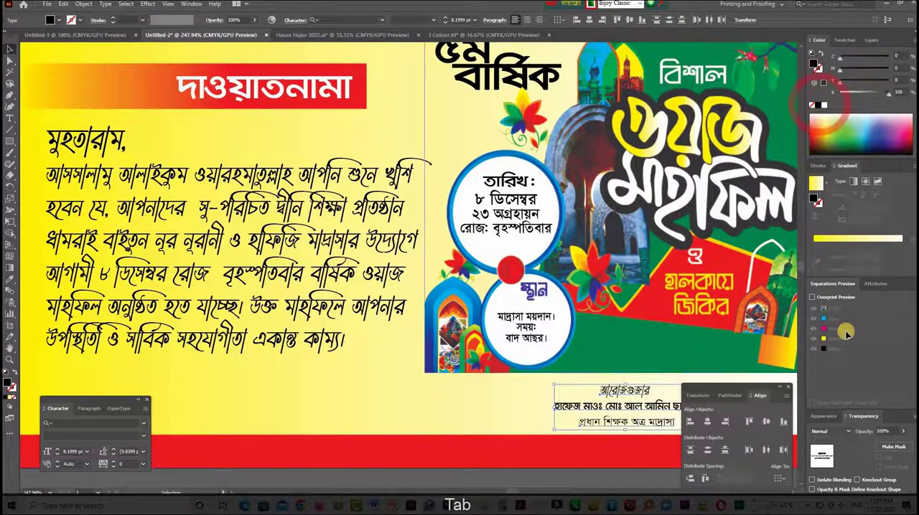
- Review the overall poster layout from the green header down to the signatory lines
{"action": "key", "text": "Tab"}
{"action": "key", "text": "ctrl+space"}
{"action": "left_click", "coordinate": [650, 348]}
{"action": "key", "text": "ctrl+minus"}
{"action": "key", "text": "space"}
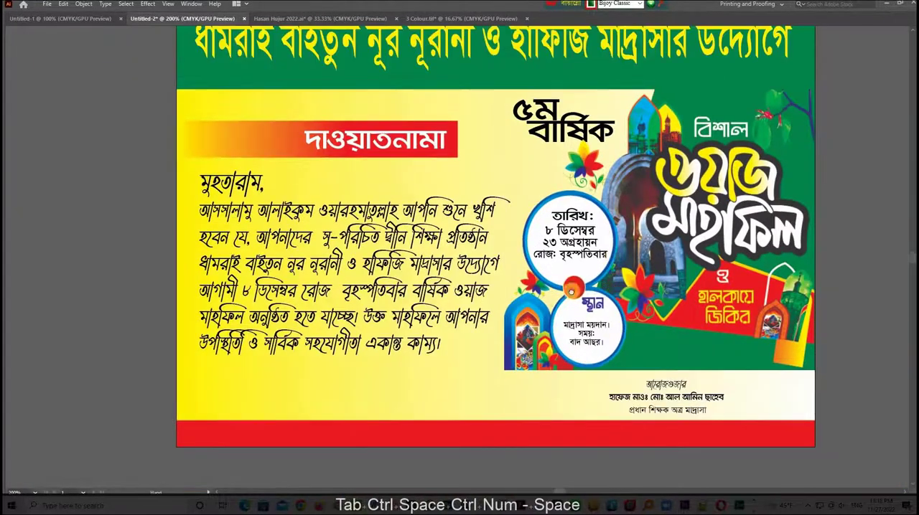
{"action": "left_click_drag", "start_coordinate": [613, 257], "coordinate": [559, 310]}
{"action": "left_click", "coordinate": [136, 138]}
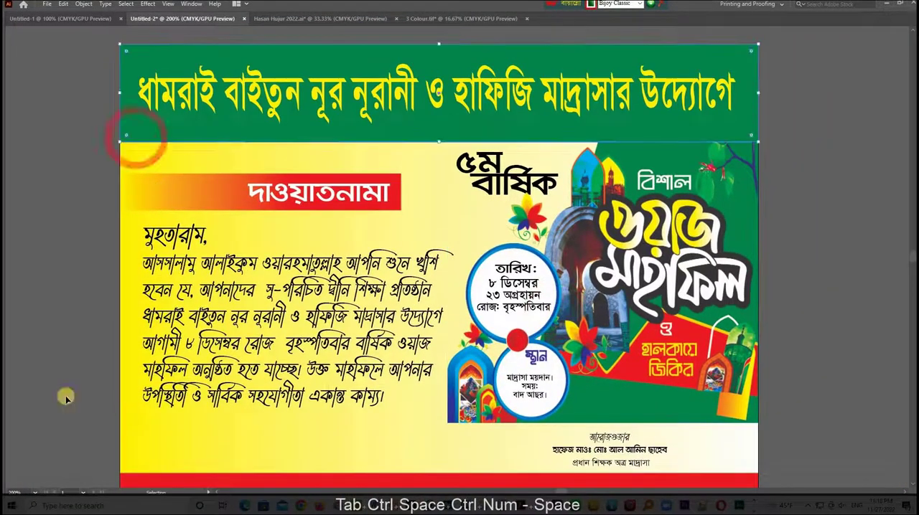
{"action": "key", "text": "F9"}
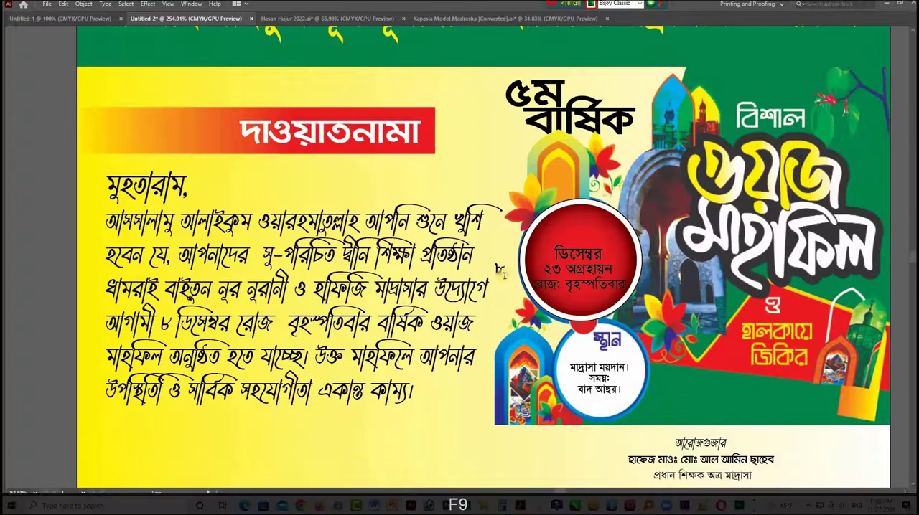
- Enlarge the date digit "৮" to about 31.67 pt, place it above "ডিসেম্বর" in the red circle and fill it yellow
{"action": "mouse_move", "coordinate": [594, 242]}
{"action": "left_mouse_down"}
{"action": "mouse_move", "coordinate": [584, 238]}
{"action": "mouse_move", "coordinate": [605, 228]}
{"action": "left_mouse_up"}
{"action": "key", "text": "Tab"}
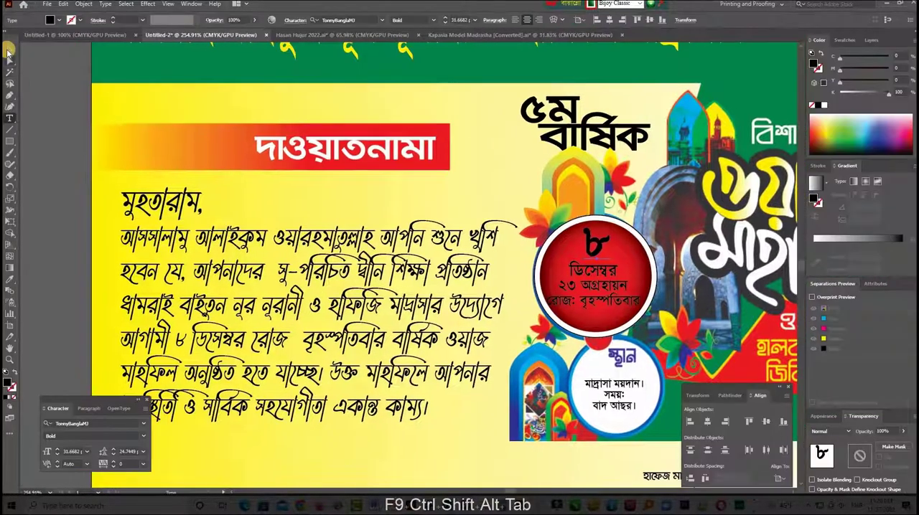
{"action": "left_click", "coordinate": [824, 106]}
{"action": "left_click_drag", "start_coordinate": [667, 180], "coordinate": [632, 178]}
{"action": "left_click_drag", "start_coordinate": [583, 219], "coordinate": [576, 193]}
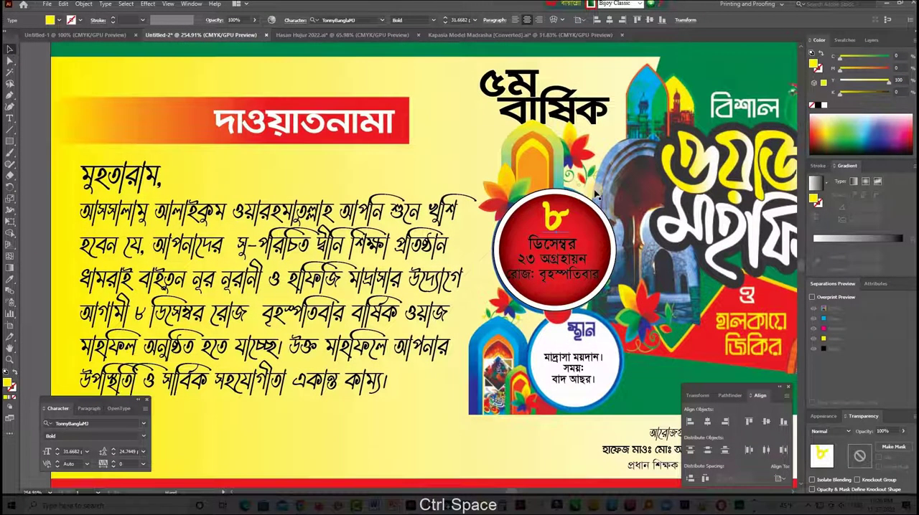
- Scale the "৫ম বার্ষিক" text down slightly and move it up toward the blue mosque arch
{"action": "key", "text": "Tab"}
{"action": "left_click_drag", "start_coordinate": [565, 128], "coordinate": [599, 126], "text": "ctrl"}
{"action": "left_click_drag", "start_coordinate": [532, 67], "coordinate": [550, 226]}
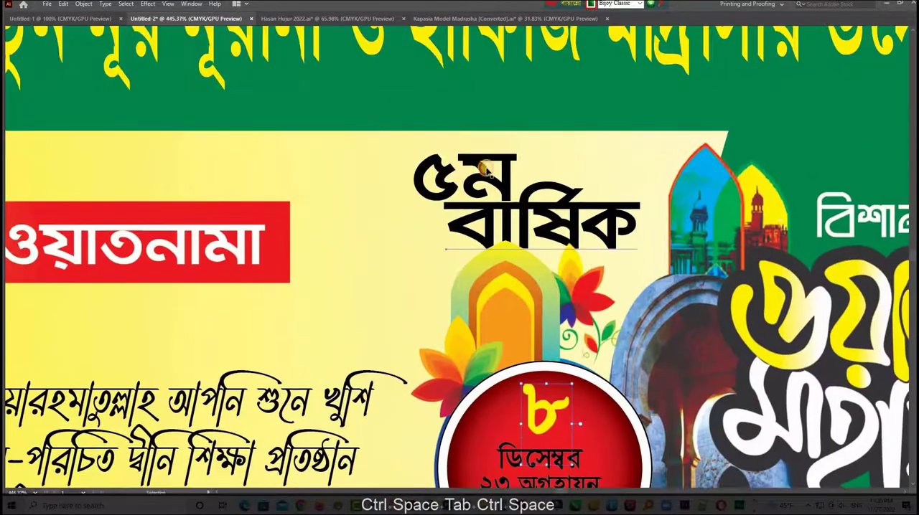
{"action": "left_click", "coordinate": [529, 196]}
{"action": "left_click", "coordinate": [478, 162], "text": "shift"}
{"action": "left_click_drag", "start_coordinate": [660, 202], "coordinate": [649, 202], "text": "alt+shift"}
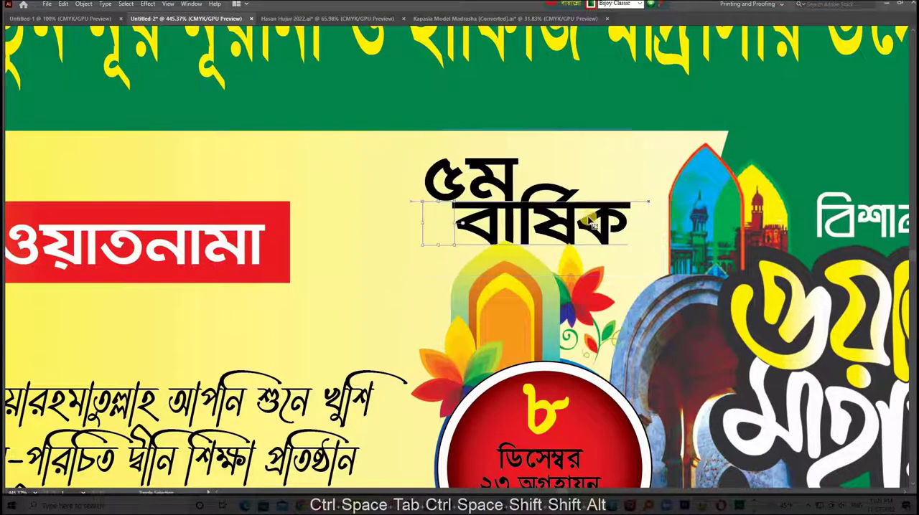
{"action": "left_click_drag", "start_coordinate": [589, 222], "coordinate": [616, 210]}
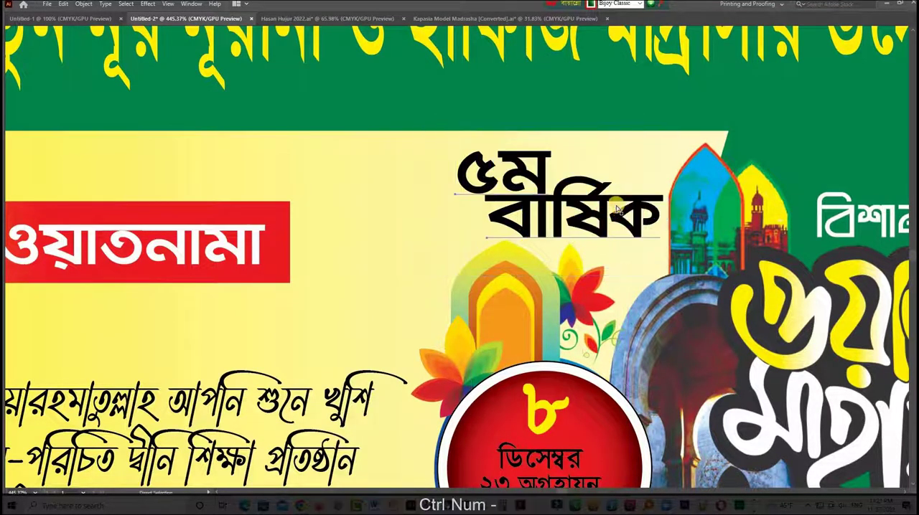
- Shrink the date lines and the yellow "৮" slightly in the red circle, and move the lines up directly beneath the digit
{"action": "key", "text": "ctrl+KP_Subtract"}
{"action": "key", "text": "ctrl+KP_Subtract"}
{"action": "left_click_drag", "start_coordinate": [883, 242], "coordinate": [890, 208]}
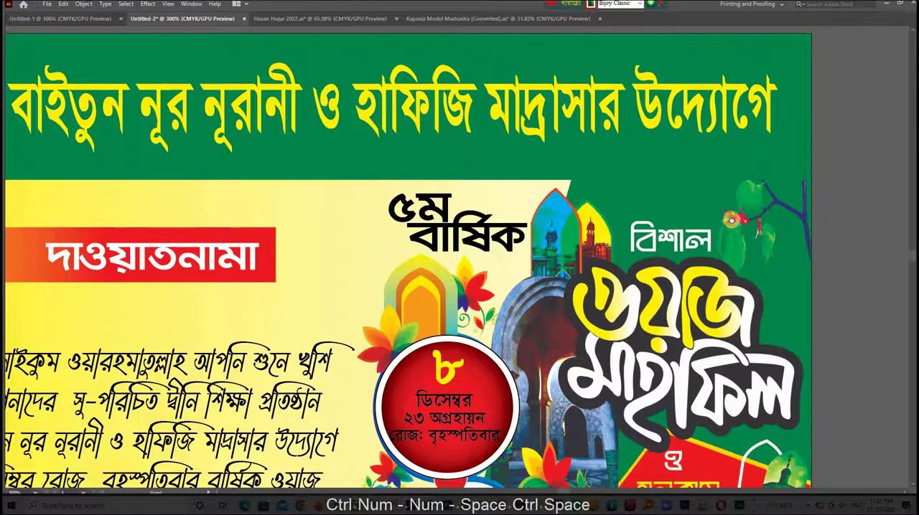
{"action": "left_click_drag", "start_coordinate": [731, 220], "coordinate": [746, 80]}
{"action": "left_click_drag", "start_coordinate": [514, 276], "coordinate": [539, 274]}
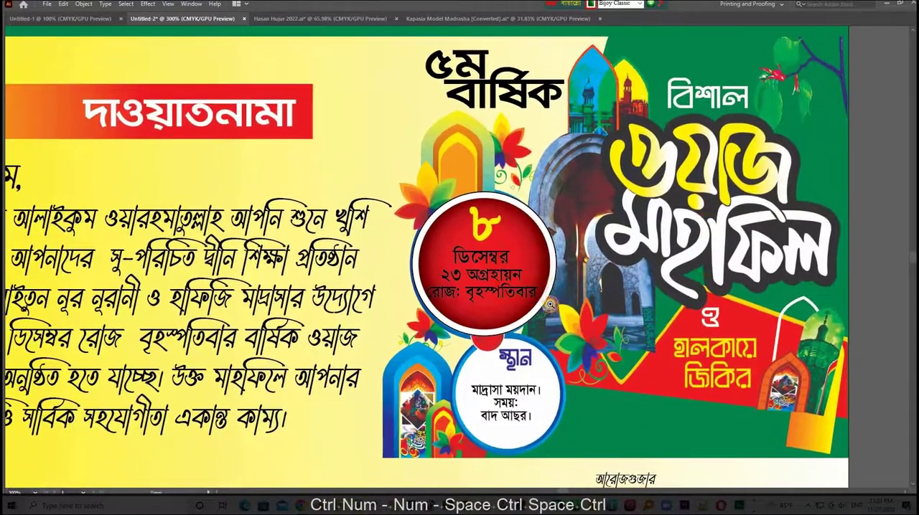
{"action": "left_click_drag", "start_coordinate": [550, 305], "coordinate": [585, 317]}
{"action": "left_click", "coordinate": [509, 271]}
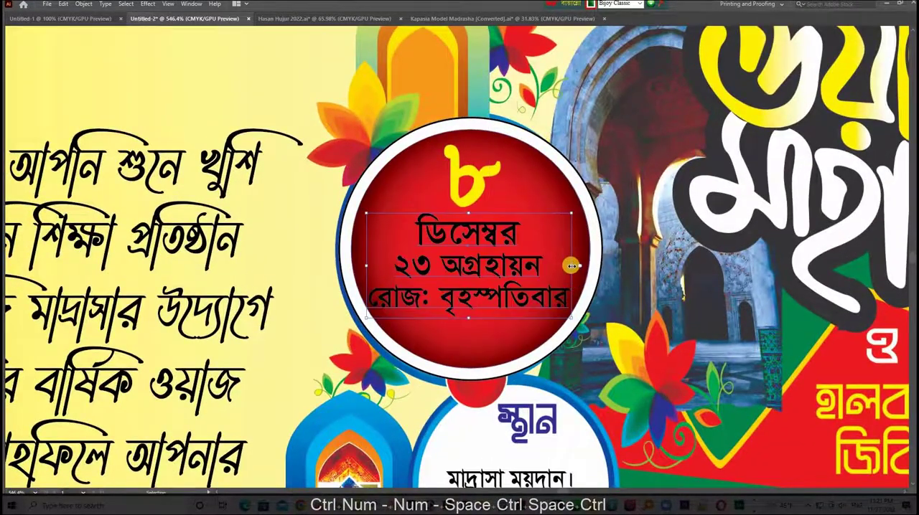
{"action": "mouse_move", "coordinate": [571, 265]}
{"action": "left_mouse_down"}
{"action": "mouse_move", "coordinate": [591, 259]}
{"action": "mouse_move", "coordinate": [589, 268]}
{"action": "mouse_move", "coordinate": [574, 266]}
{"action": "left_mouse_up"}
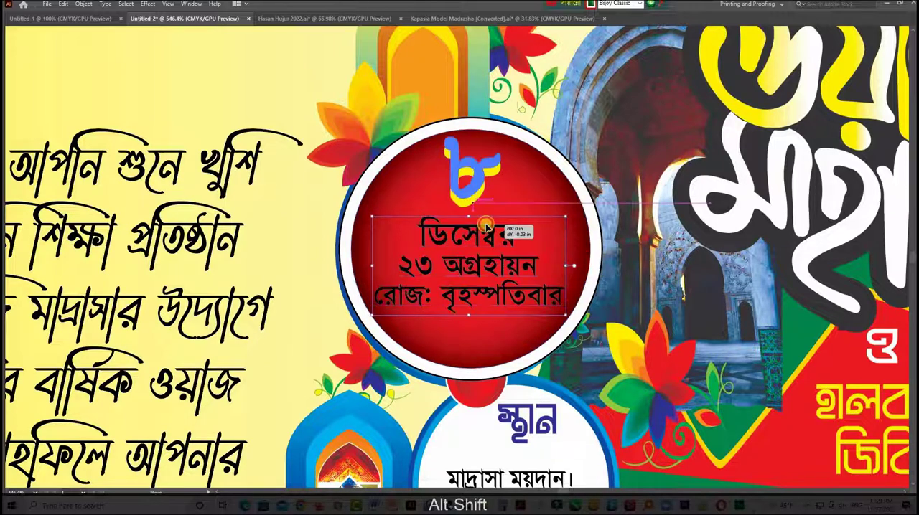
{"action": "left_click_drag", "start_coordinate": [490, 231], "coordinate": [491, 231]}
{"action": "left_click_drag", "start_coordinate": [510, 185], "coordinate": [493, 184]}
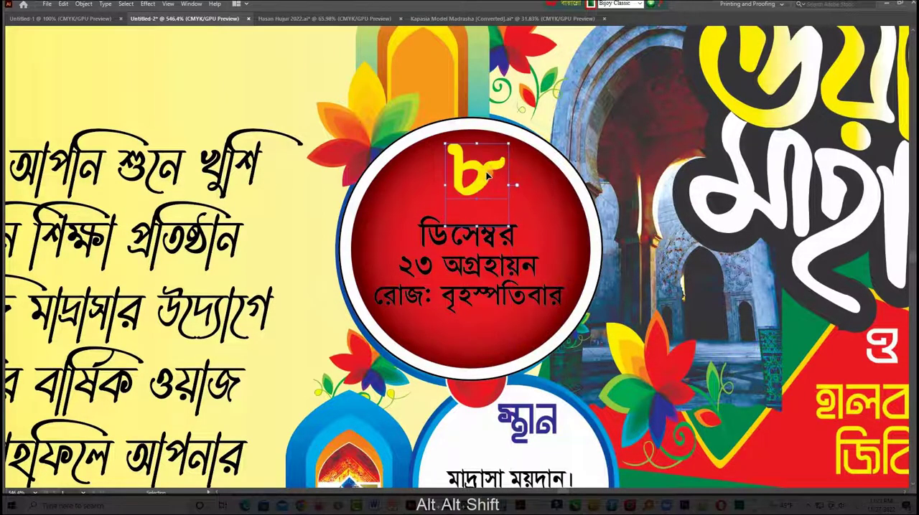
{"action": "left_click_drag", "start_coordinate": [468, 313], "coordinate": [467, 293]}
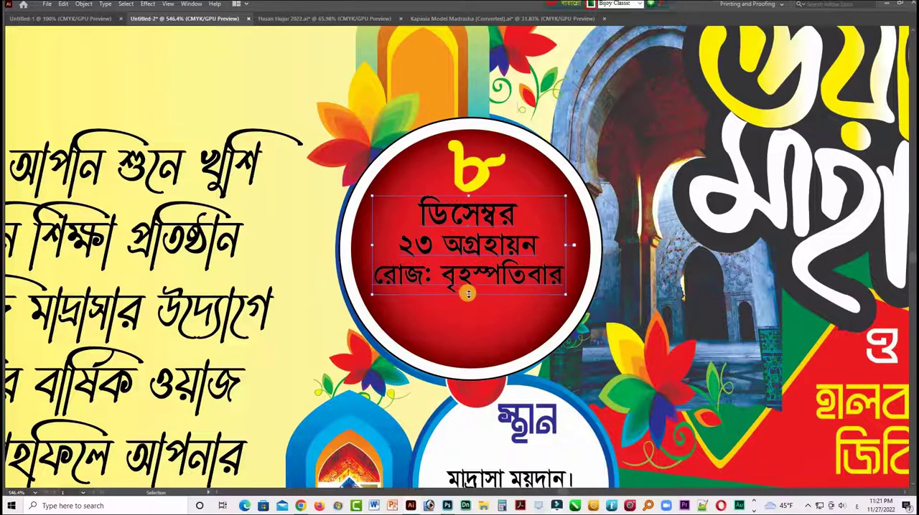
- Recolour the black date lines below the yellow "৮" in the red circle to white
{"action": "key", "text": "Tab"}
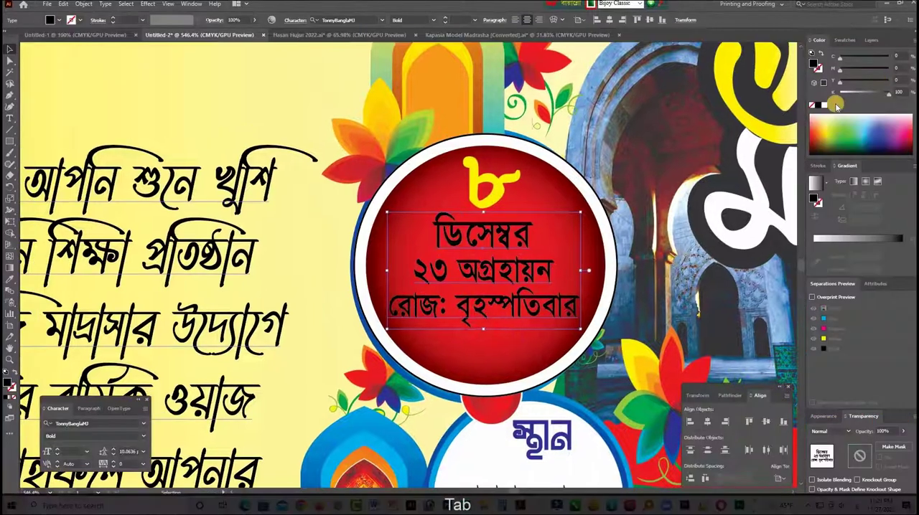
{"action": "key", "text": "Tab"}
{"action": "key", "text": "ctrl+minus"}
{"action": "key", "text": "ctrl+minus"}
{"action": "key", "text": "ctrl+minus"}
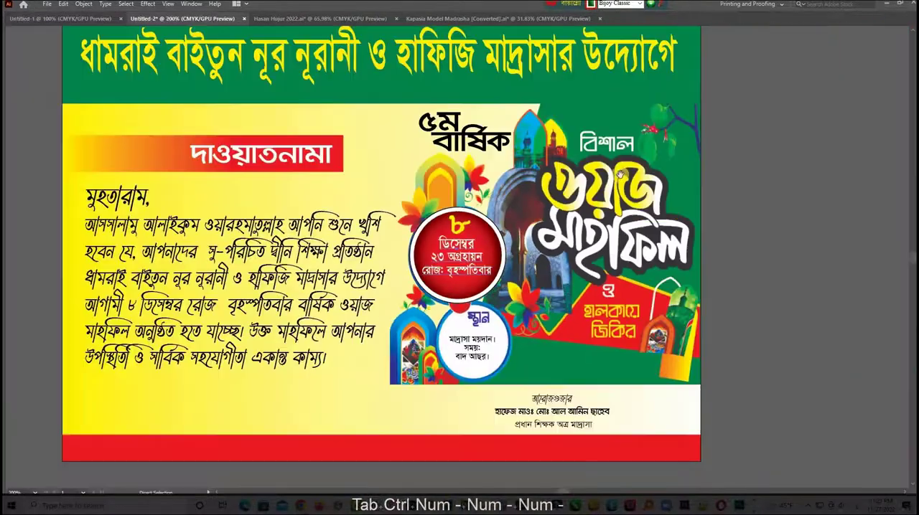
- Enlarge the venue and time text in the white circle to about 10.22 pt
{"action": "left_click_drag", "start_coordinate": [519, 246], "coordinate": [527, 239]}
{"action": "key", "text": "ctrl+space"}
{"action": "left_click_drag", "start_coordinate": [480, 306], "coordinate": [637, 347]}
{"action": "left_click", "coordinate": [518, 310]}
{"action": "left_click_drag", "start_coordinate": [589, 311], "coordinate": [619, 311]}
{"action": "key", "text": "Tab"}
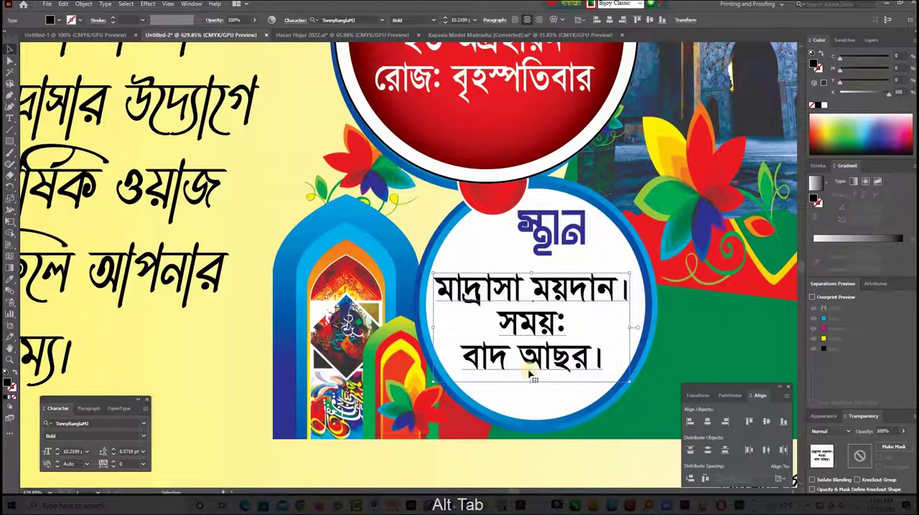
- Colour the word "সময়:" in the white circle red with magenta 100 and yellow 100
{"action": "double_click", "coordinate": [532, 324]}
{"action": "double_click", "coordinate": [533, 323]}
{"action": "left_click_drag", "start_coordinate": [844, 93], "coordinate": [799, 89]}
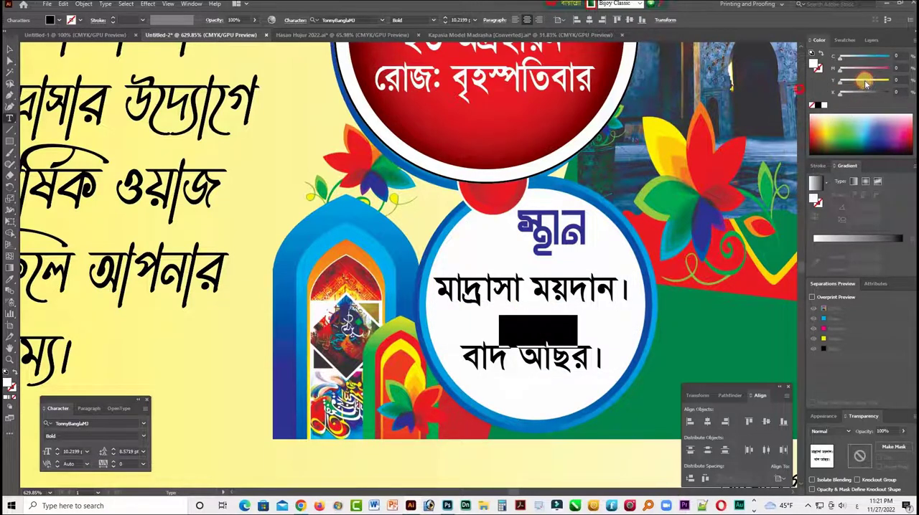
{"action": "left_click_drag", "start_coordinate": [870, 69], "coordinate": [890, 68]}
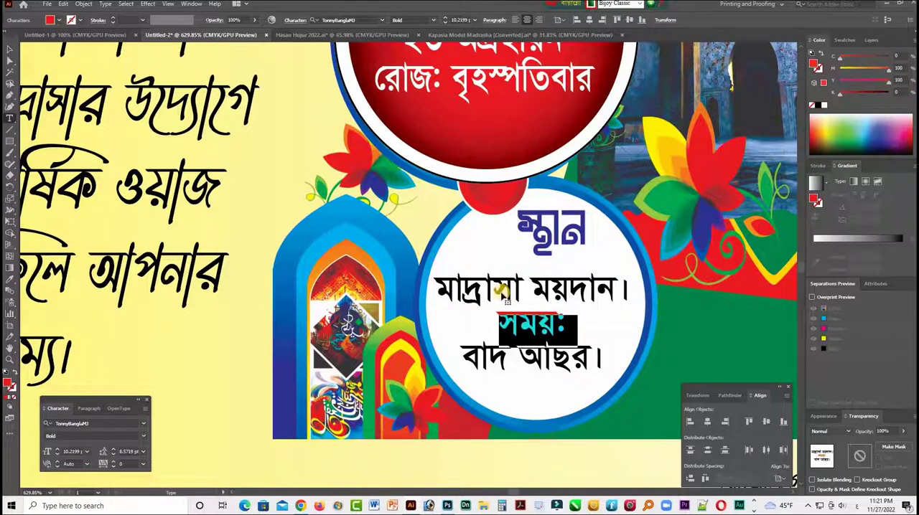
{"action": "left_click", "coordinate": [501, 290], "text": "ctrl"}
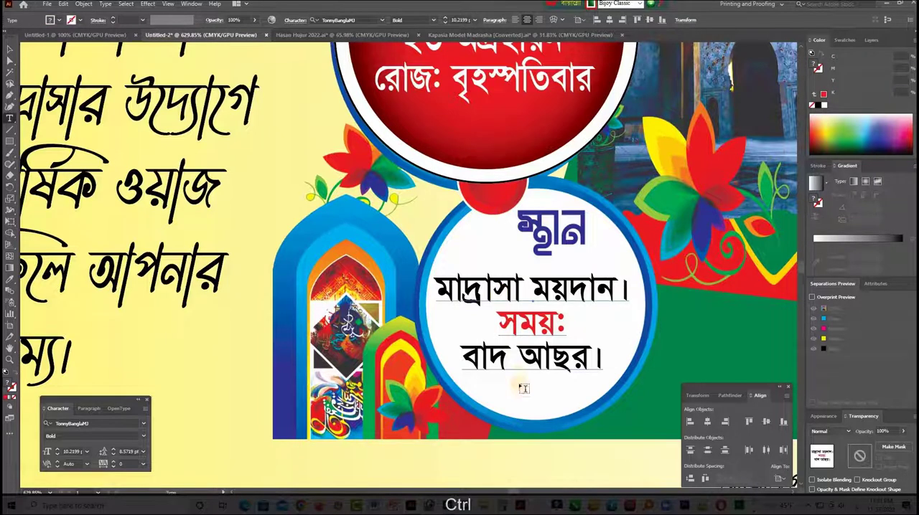
- Colour the "বাদ আছর।" line in the white circle blue with cyan 100 and magenta 60
{"action": "left_click_drag", "start_coordinate": [463, 359], "coordinate": [603, 361]}
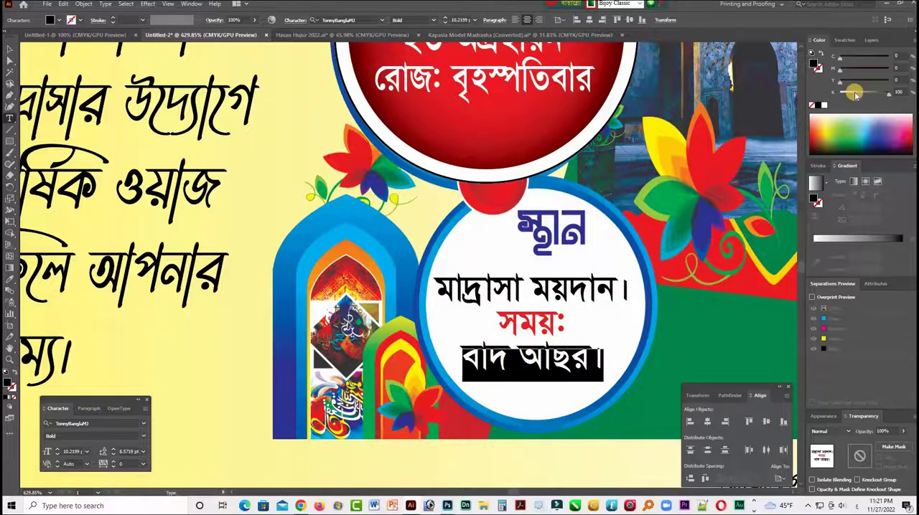
{"action": "left_click_drag", "start_coordinate": [841, 95], "coordinate": [806, 102]}
{"action": "left_click", "coordinate": [866, 57]}
{"action": "left_click_drag", "start_coordinate": [867, 69], "coordinate": [910, 73]}
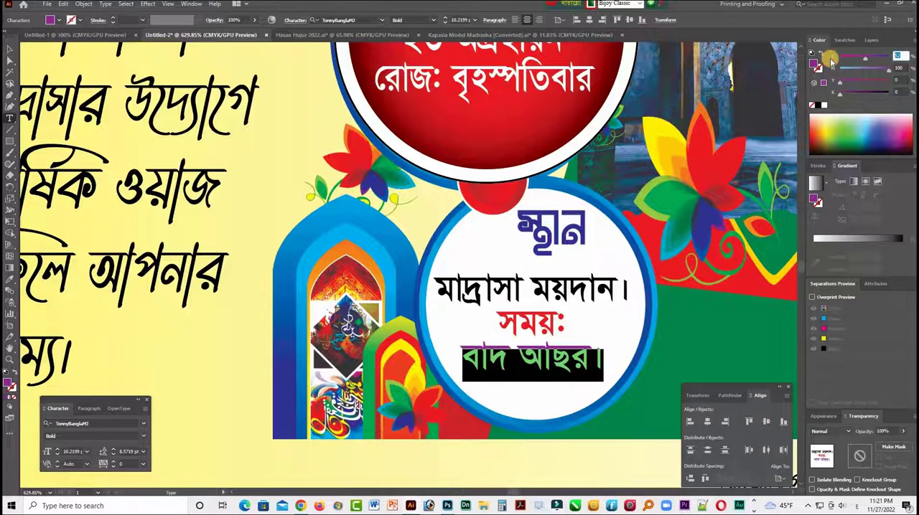
{"action": "type", "text": "100"}
{"action": "key", "text": "Tab"}
{"action": "type", "text": "60"}
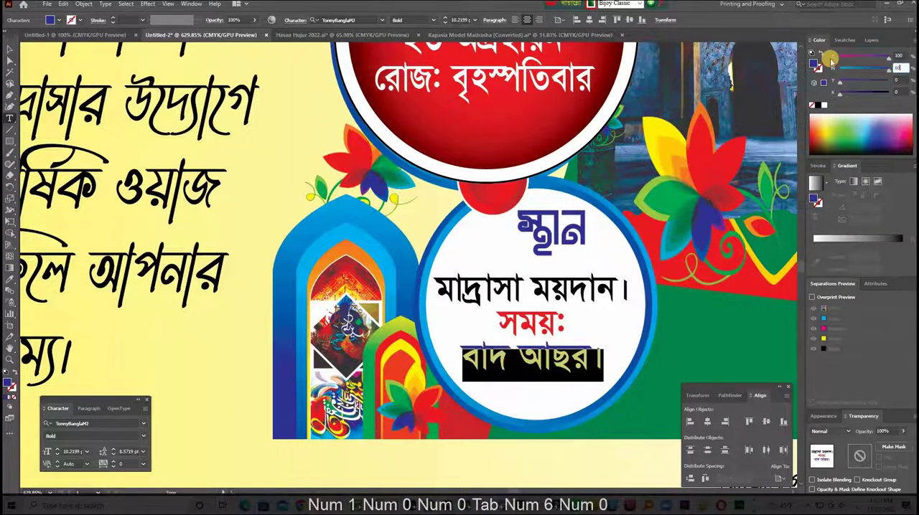
{"action": "key", "text": "Return"}
{"action": "left_click", "coordinate": [475, 388], "text": "ctrl"}
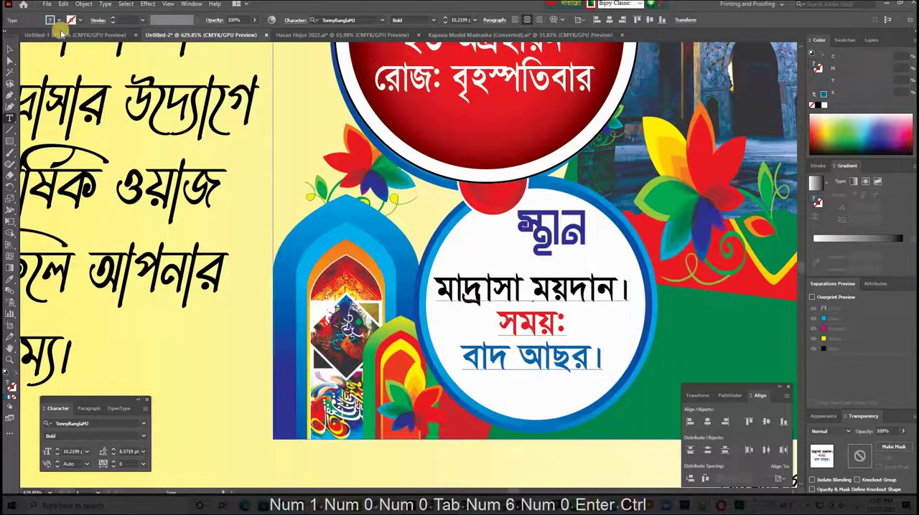
- Move the "আরোজগুজার" line slightly up above the signatory's name
{"action": "key", "text": "Tab"}
{"action": "key", "text": "ctrl+minus"}
{"action": "key", "text": "ctrl+minus"}
{"action": "key", "text": "ctrl+minus"}
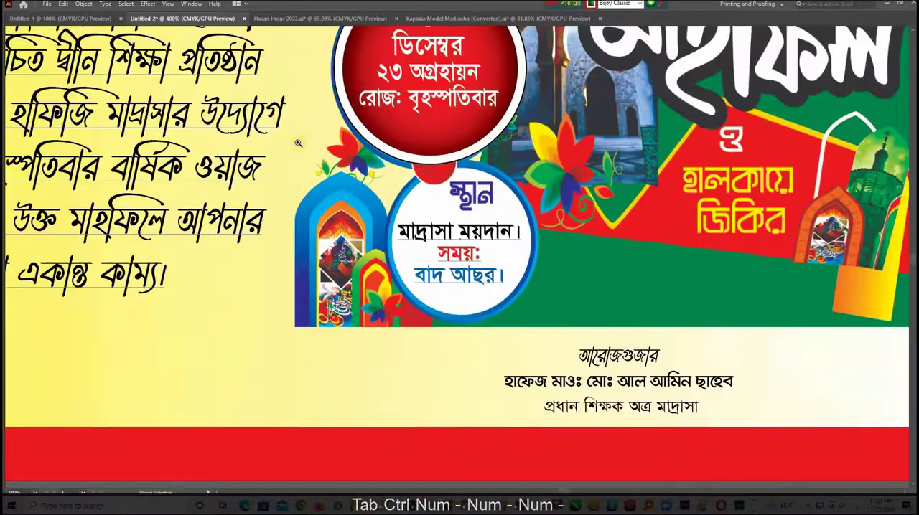
{"action": "left_click_drag", "start_coordinate": [674, 271], "coordinate": [710, 272]}
{"action": "key", "text": "ctrl+space"}
{"action": "key", "text": "ctrl+space"}
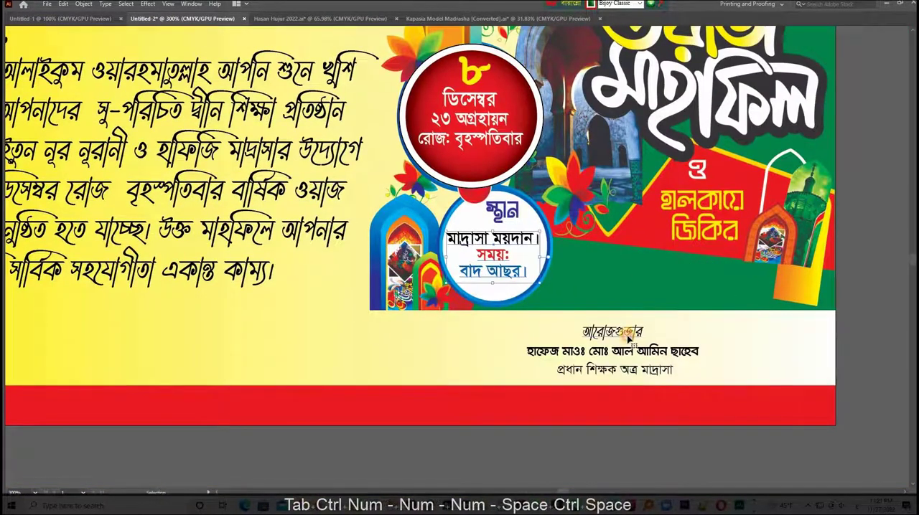
{"action": "left_click_drag", "start_coordinate": [723, 350], "coordinate": [738, 351]}
{"action": "left_click", "coordinate": [597, 351]}
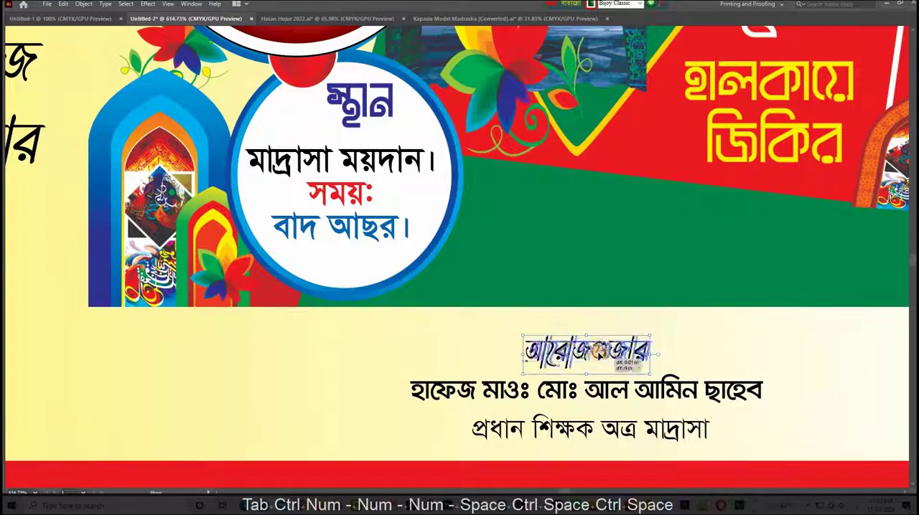
- Draw a rectangle about 0.69 × 0.16 in over the "আরোজগুজার" line and fully round its corners
{"action": "key", "text": "Tab"}
{"action": "left_click", "coordinate": [13, 141]}
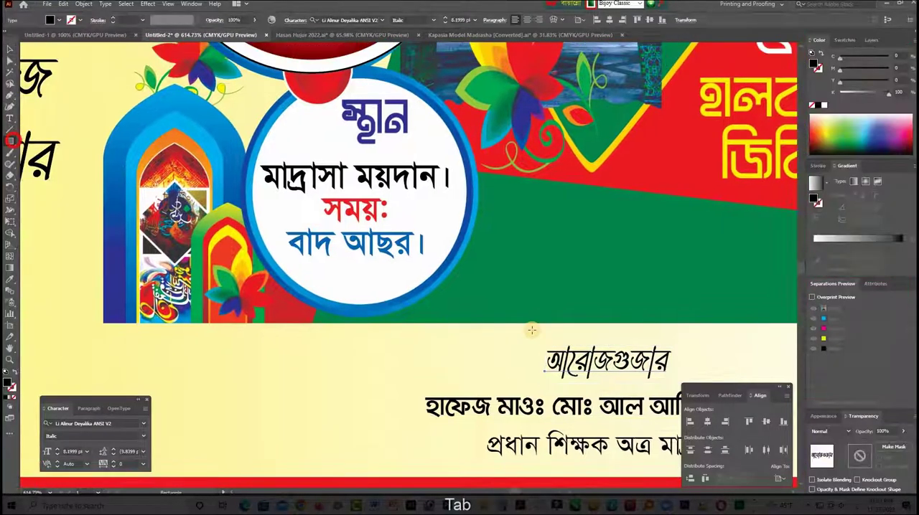
{"action": "key", "text": "Tab"}
{"action": "left_click_drag", "start_coordinate": [562, 323], "coordinate": [464, 292]}
{"action": "left_click_drag", "start_coordinate": [637, 317], "coordinate": [575, 316]}
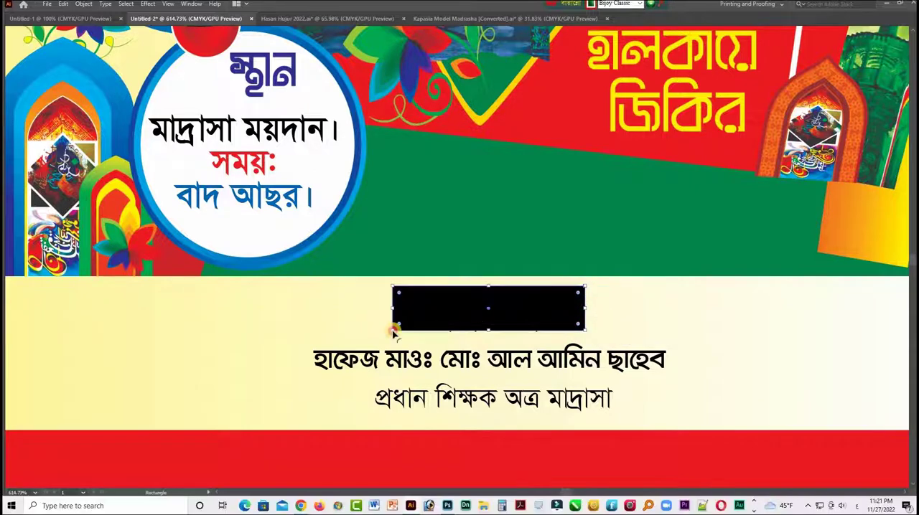
{"action": "left_click_drag", "start_coordinate": [393, 332], "coordinate": [420, 312]}
{"action": "key", "text": "Tab"}
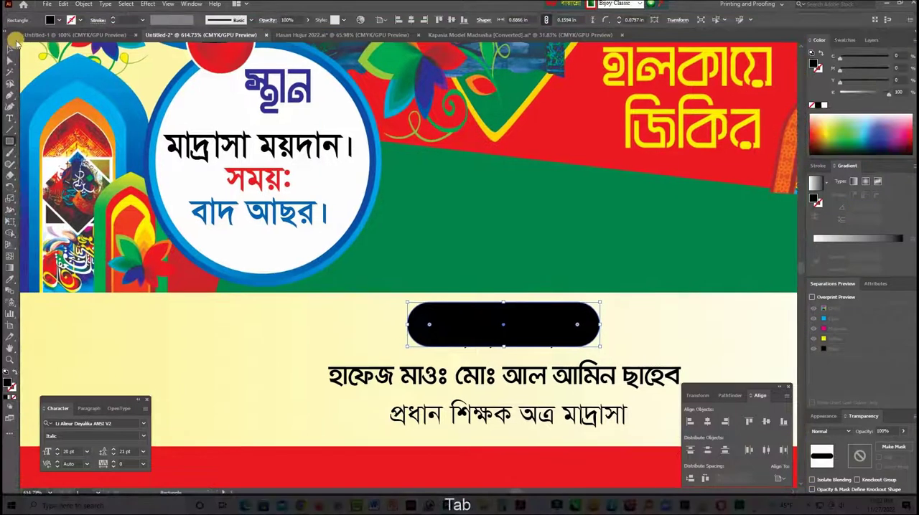
- Bring the "আরোজগুজার" text to the front, place the black pill shape behind it and fill the text white
{"action": "left_click", "coordinate": [11, 50]}
{"action": "left_click_drag", "start_coordinate": [550, 345], "coordinate": [502, 270]}
{"action": "left_click", "coordinate": [444, 288]}
{"action": "key", "text": "ctrl+shift+]"}
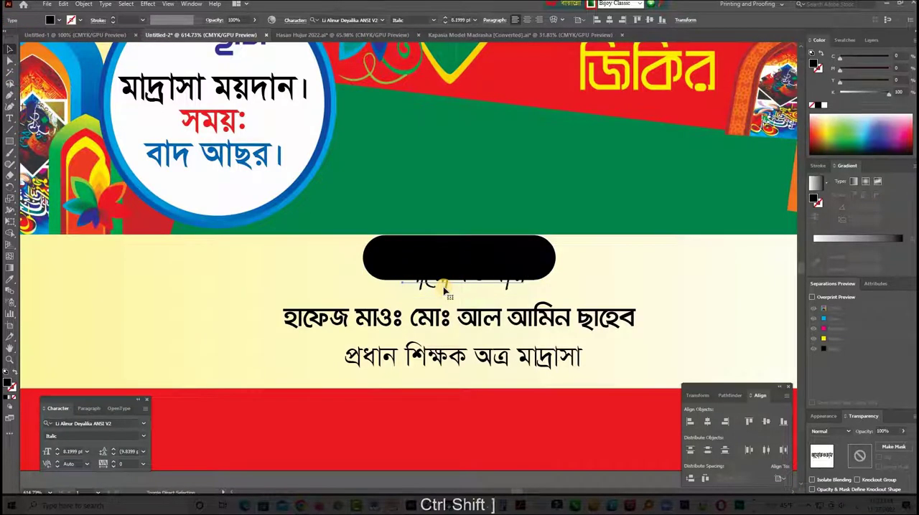
{"action": "left_click_drag", "start_coordinate": [546, 256], "coordinate": [544, 271]}
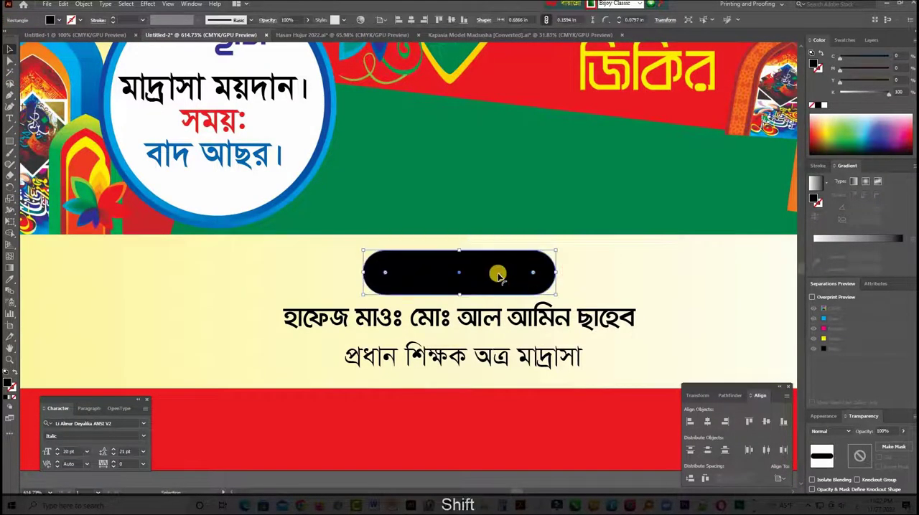
{"action": "left_click", "coordinate": [497, 272]}
{"action": "left_click", "coordinate": [824, 105]}
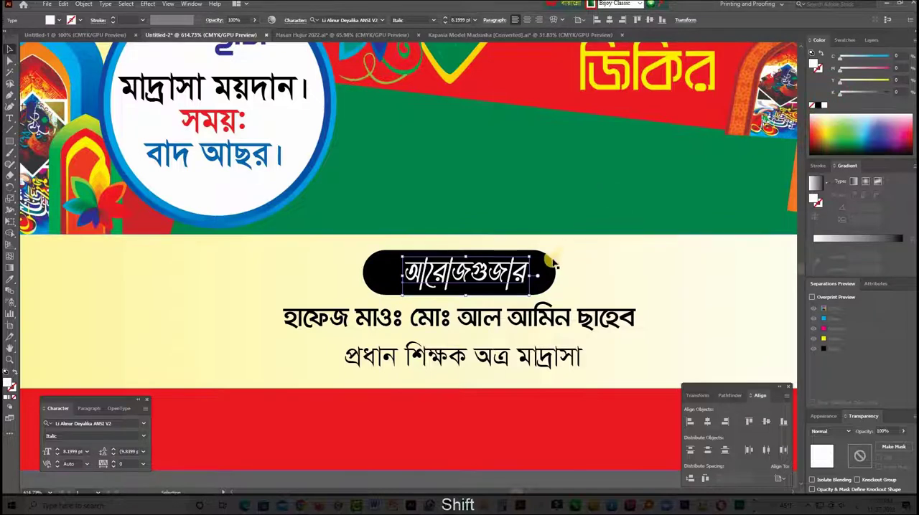
- Enlarge the "আরোজগুজার" text slightly and move it with its pill shape up toward the green artwork
{"action": "left_click", "coordinate": [534, 269], "text": "shift"}
{"action": "left_click_drag", "start_coordinate": [520, 272], "coordinate": [543, 265]}
{"action": "left_click", "coordinate": [589, 262]}
{"action": "left_click", "coordinate": [498, 262]}
- Fill the pill shape behind "আরোজগুজার" blue with cyan 100 and black 38
{"action": "left_click", "coordinate": [551, 261]}
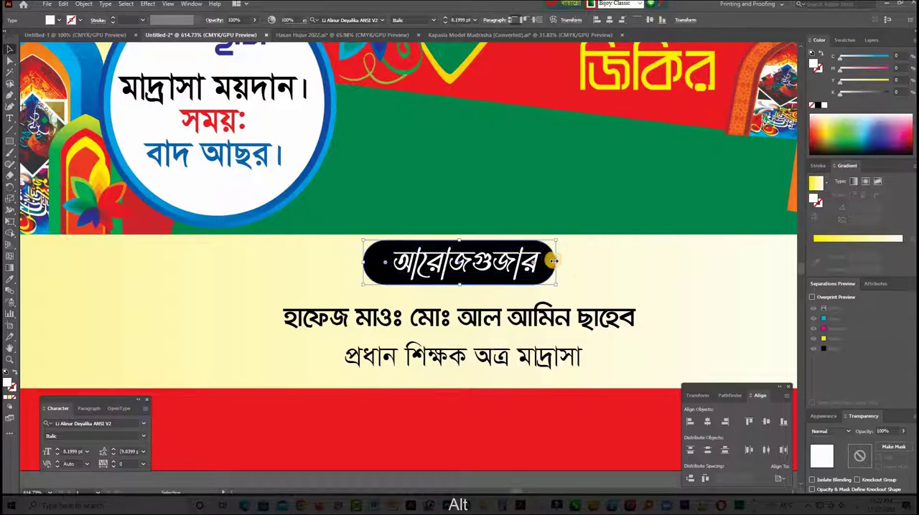
{"action": "left_click", "coordinate": [868, 94]}
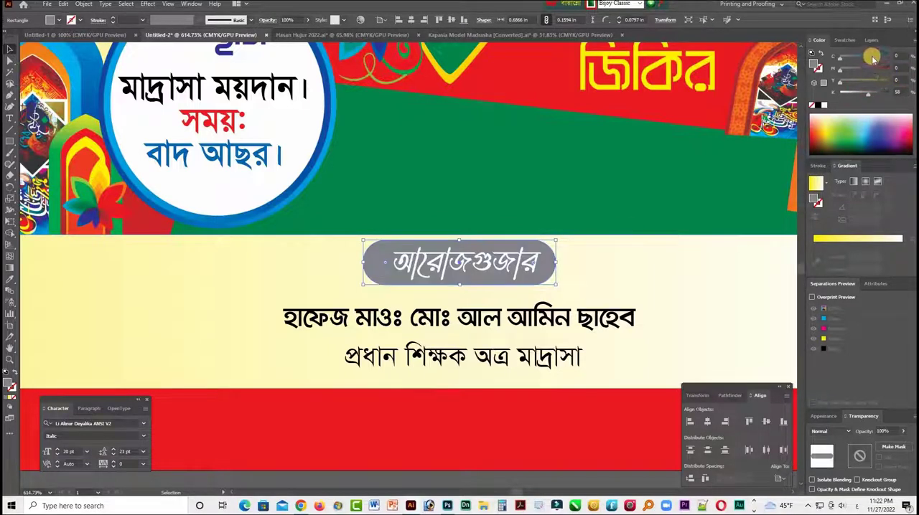
{"action": "left_click_drag", "start_coordinate": [873, 59], "coordinate": [905, 66]}
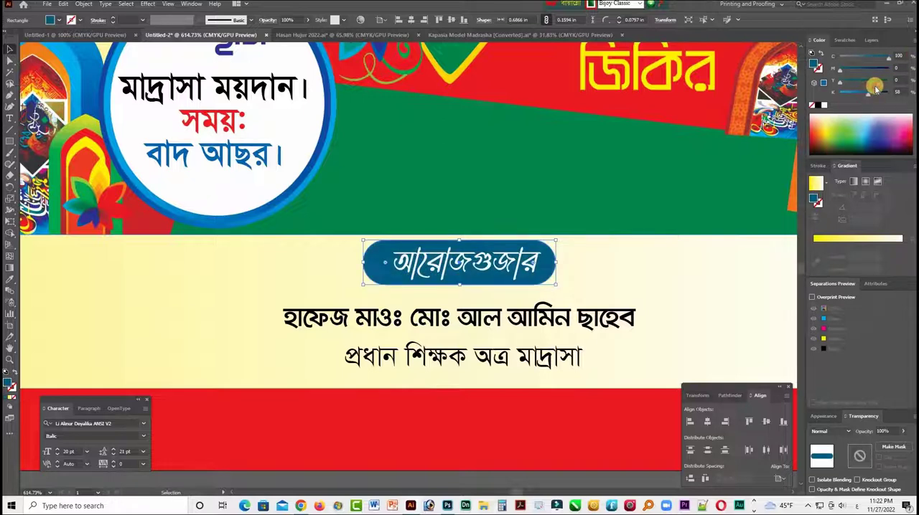
{"action": "key", "text": "ctrl+shift+a"}
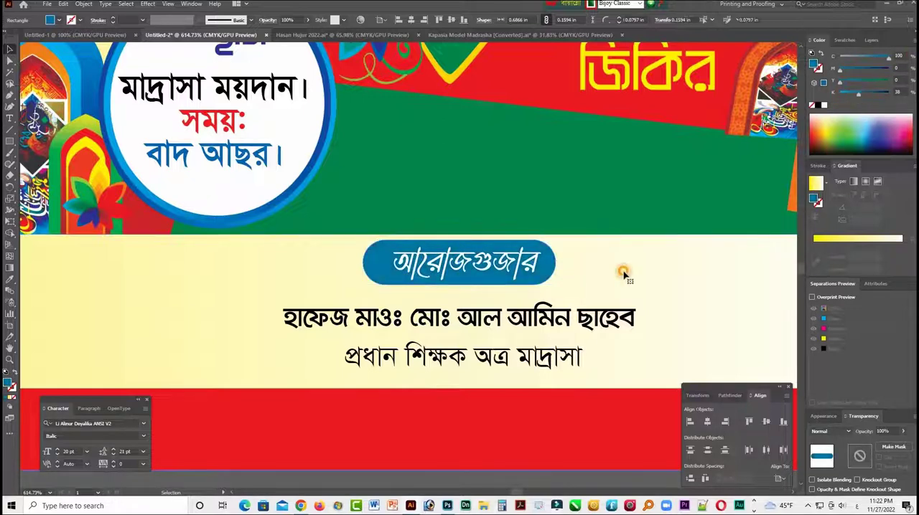
- Enlarge the signatory's name and the "প্রধান শিক্ষক অত্র মাদ্রাসা" line below it slightly
{"action": "key", "text": "Tab"}
{"action": "left_click", "coordinate": [482, 313]}
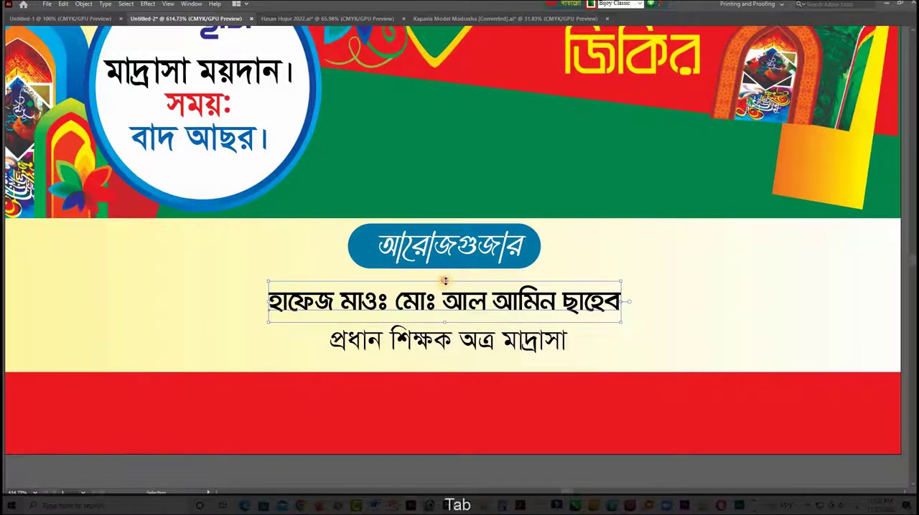
{"action": "left_click_drag", "start_coordinate": [445, 281], "coordinate": [460, 293]}
{"action": "left_click", "coordinate": [460, 355]}
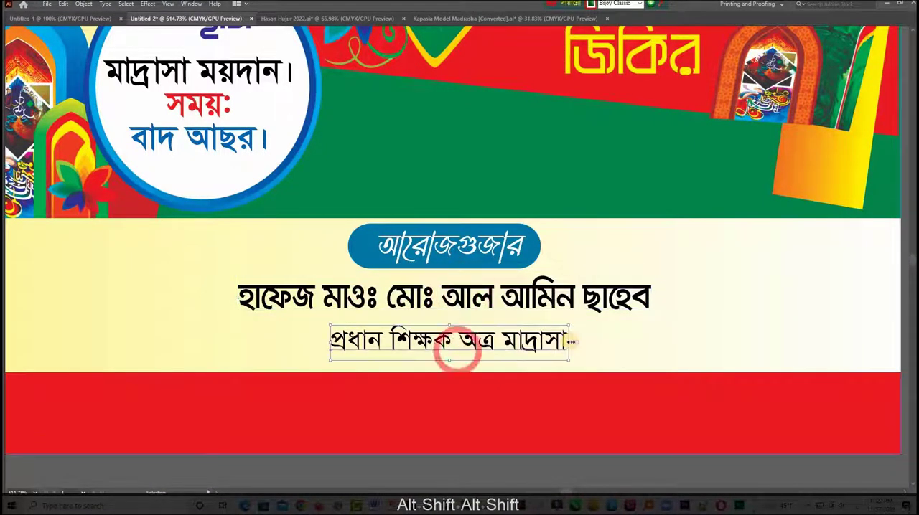
{"action": "left_click_drag", "start_coordinate": [455, 348], "coordinate": [493, 340]}
- Move the invitation paragraph slightly up toward the "দাওয়াতনামা" banner and shorten its text frame from below
{"action": "key", "text": "ctrl+KP_Subtract"}
{"action": "key", "text": "ctrl+KP_Subtract"}
{"action": "key", "text": "ctrl+KP_Subtract"}
{"action": "key", "text": "ctrl+KP_Subtract"}
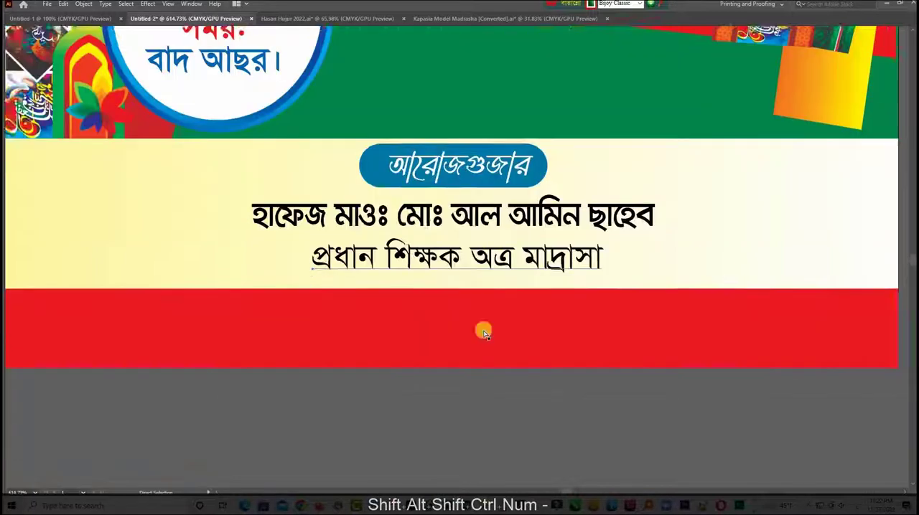
{"action": "left_click_drag", "start_coordinate": [430, 332], "coordinate": [668, 289]}
{"action": "mouse_move", "coordinate": [585, 340]}
{"action": "left_mouse_down"}
{"action": "mouse_move", "coordinate": [581, 375]}
{"action": "mouse_move", "coordinate": [575, 347]}
{"action": "left_mouse_up"}
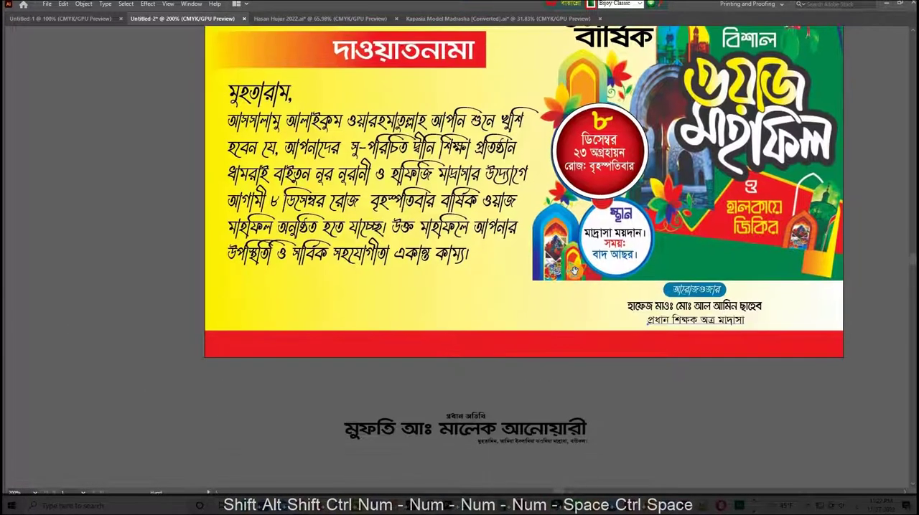
{"action": "left_click", "coordinate": [476, 412]}
{"action": "left_click_drag", "start_coordinate": [423, 260], "coordinate": [420, 302]}
{"action": "left_click", "coordinate": [297, 176]}
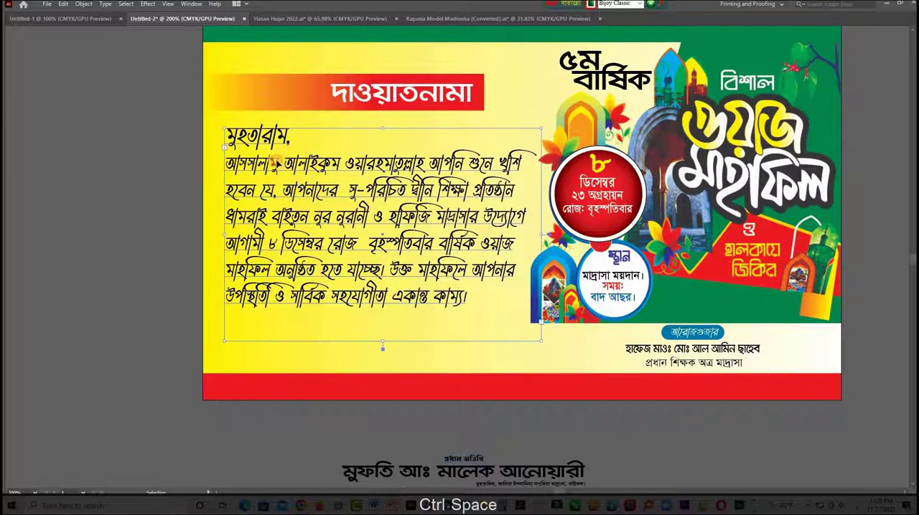
{"action": "left_click_drag", "start_coordinate": [276, 163], "coordinate": [270, 154]}
{"action": "left_click_drag", "start_coordinate": [376, 335], "coordinate": [377, 314]}
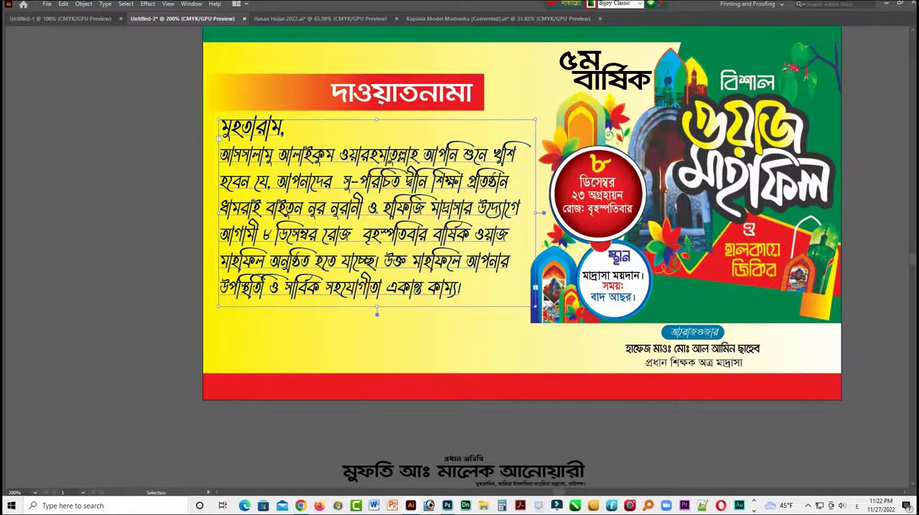
- Set the font size of the whole invitation paragraph to 14 pt
{"action": "key", "text": "Tab"}
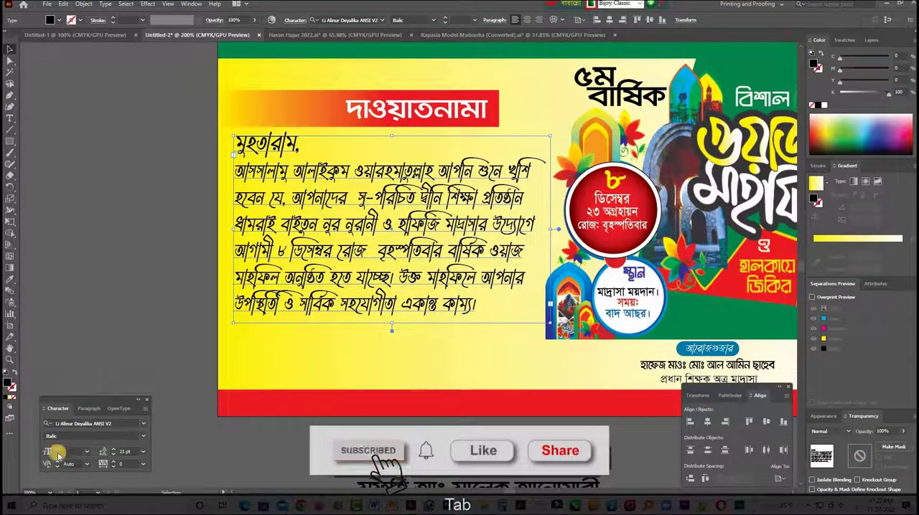
{"action": "left_click", "coordinate": [57, 454]}
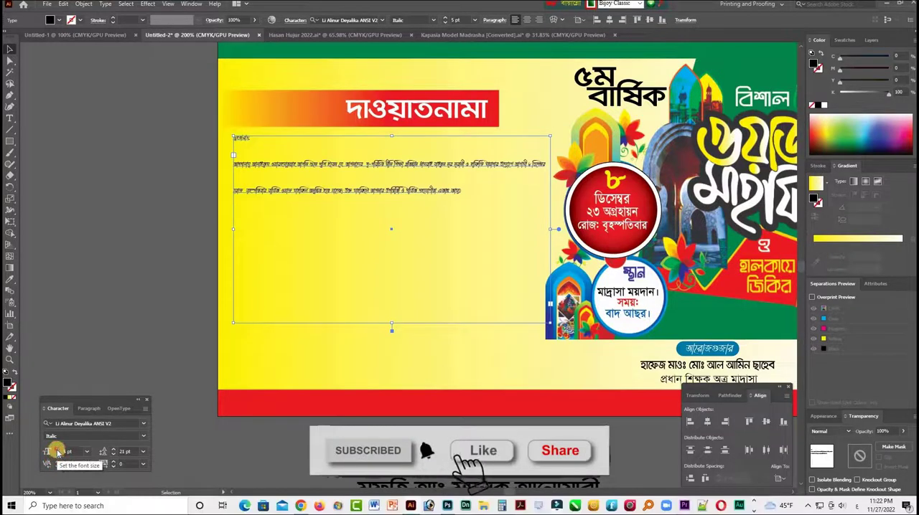
{"action": "key", "text": "Up"}
{"action": "key", "text": "Up"}
{"action": "key", "text": "Up"}
{"action": "key", "text": "Up"}
{"action": "key", "text": "Up"}
{"action": "key", "text": "Up"}
{"action": "key", "text": "Up"}
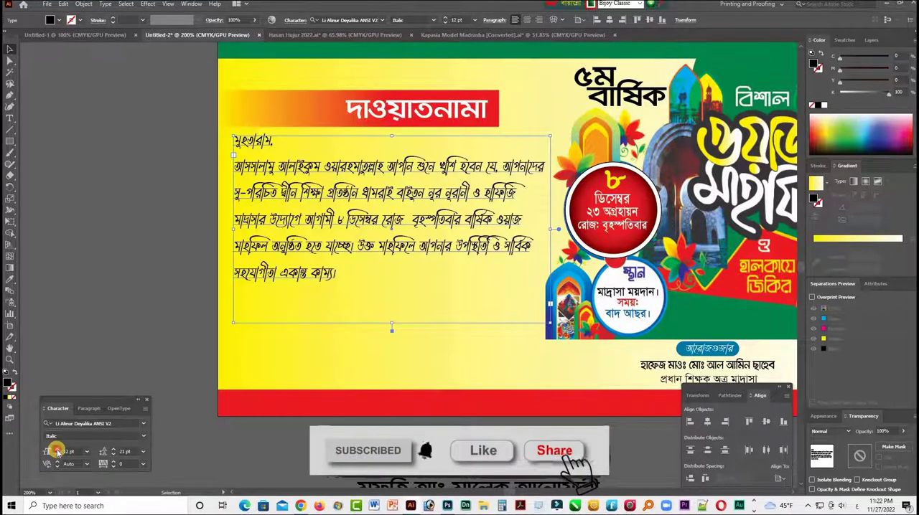
{"action": "key", "text": "Up"}
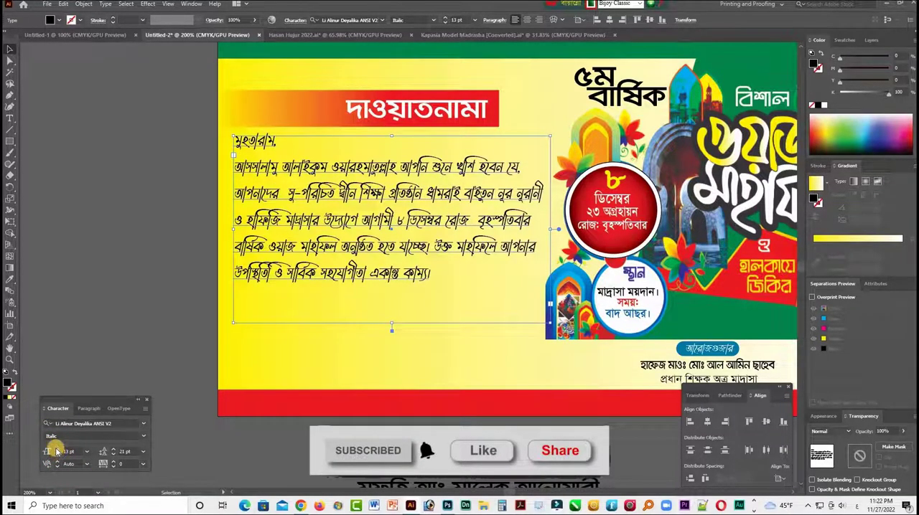
{"action": "key", "text": "Up"}
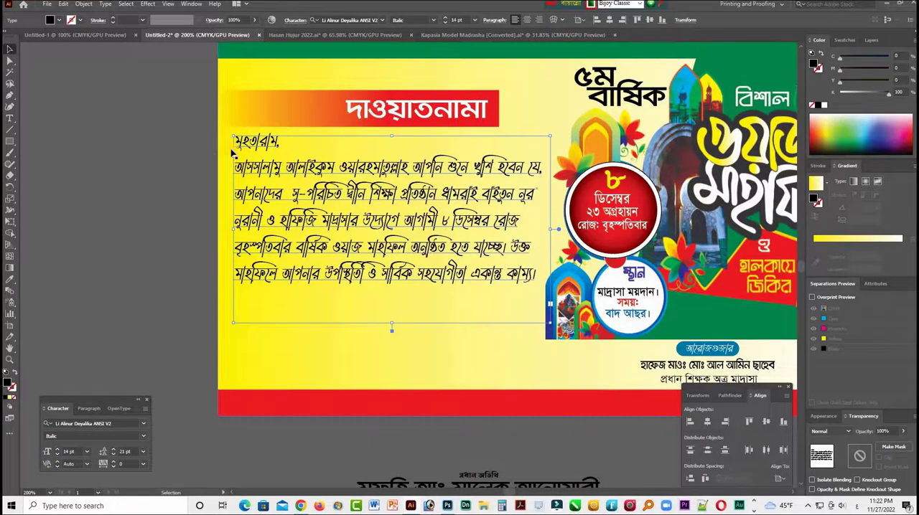
- Move the "দাওয়াতনামা" banner with its heading text up toward the green header
{"action": "left_click", "coordinate": [335, 115]}
{"action": "left_click_drag", "start_coordinate": [434, 121], "coordinate": [434, 102]}
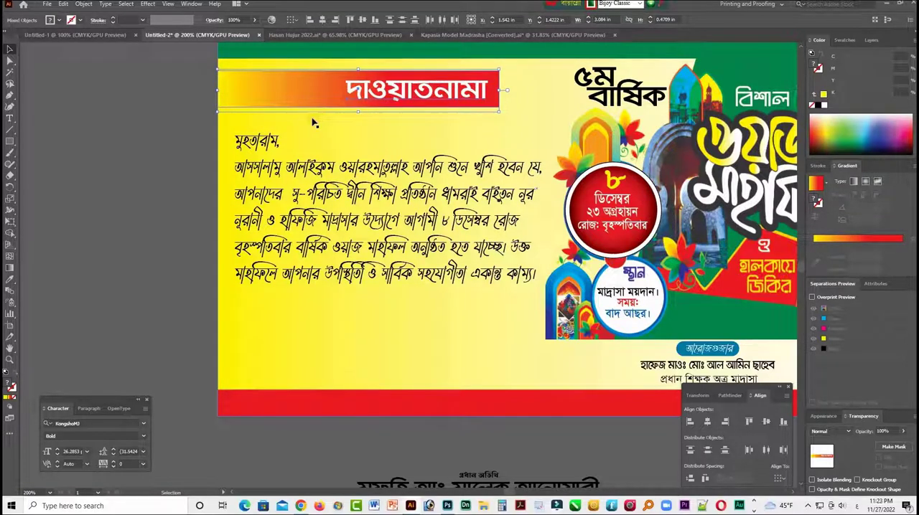
- Add the geometric pattern image over the yellow background, behind the text, and lower its opacity to 20%
{"action": "left_click", "coordinate": [83, 175]}
{"action": "key", "text": "Tab"}
{"action": "key", "text": "ctrl+minus"}
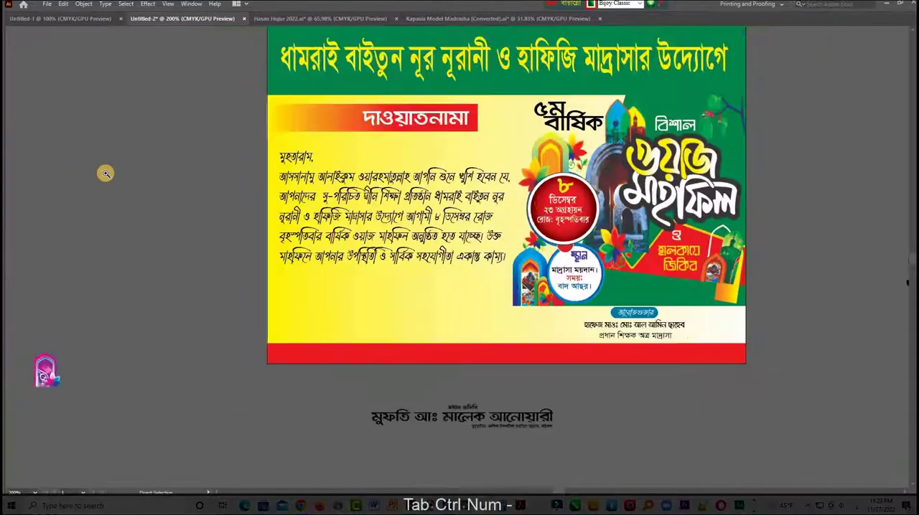
{"action": "key", "text": "space"}
{"action": "left_click_drag", "start_coordinate": [500, 239], "coordinate": [479, 257]}
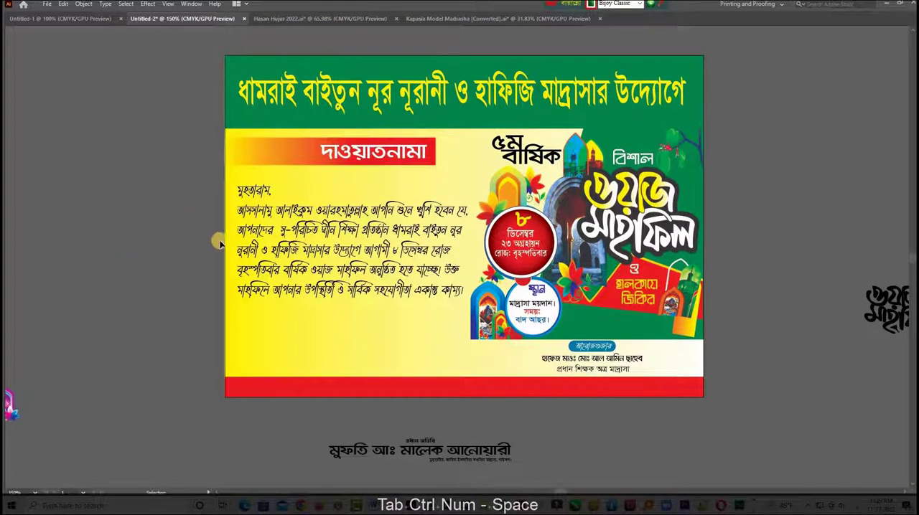
{"action": "key", "text": "F9"}
{"action": "key", "text": "Tab"}
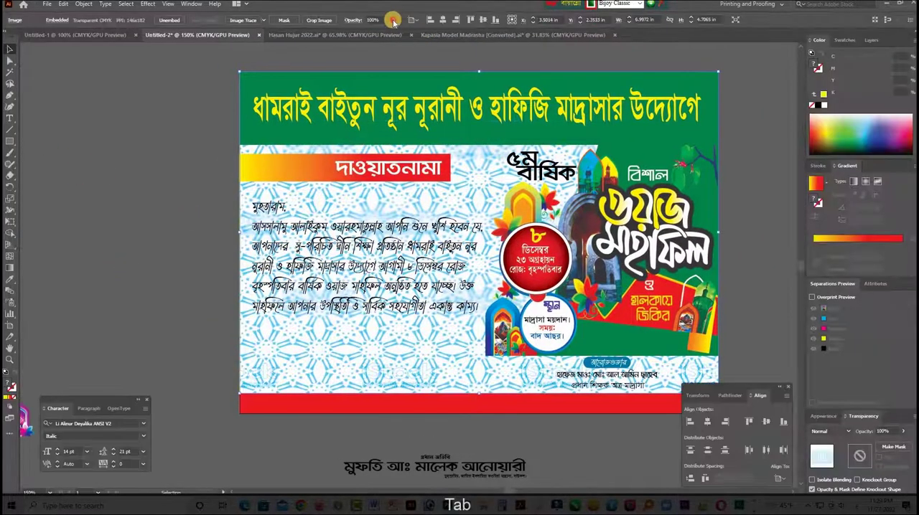
{"action": "left_click_drag", "start_coordinate": [372, 34], "coordinate": [366, 34]}
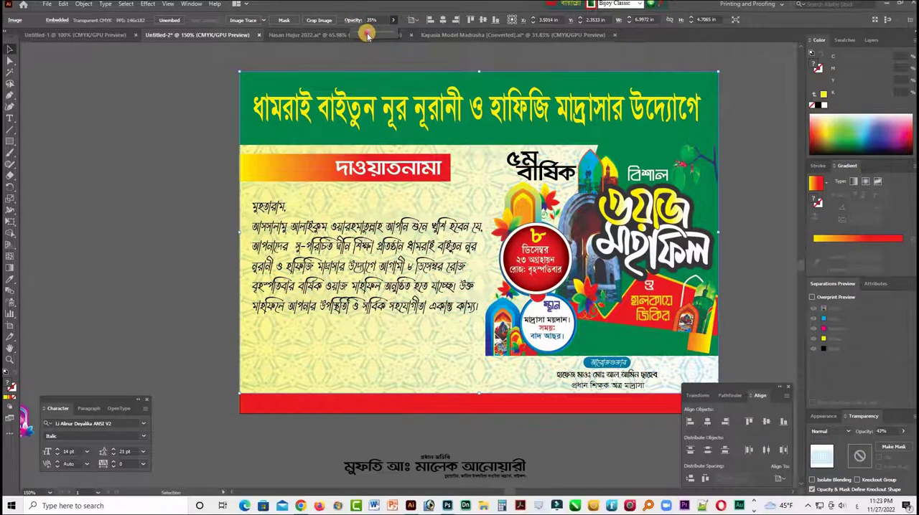
{"action": "left_click", "coordinate": [190, 141]}
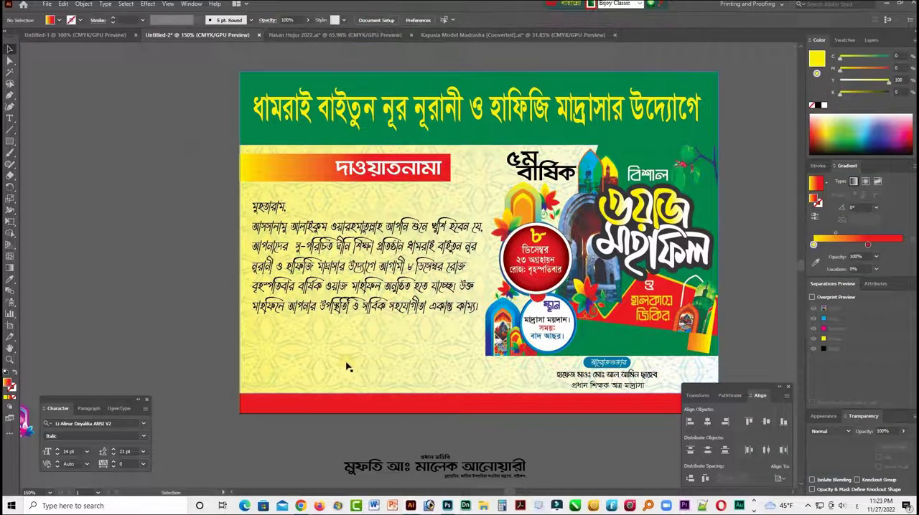
{"action": "left_click", "coordinate": [352, 209]}
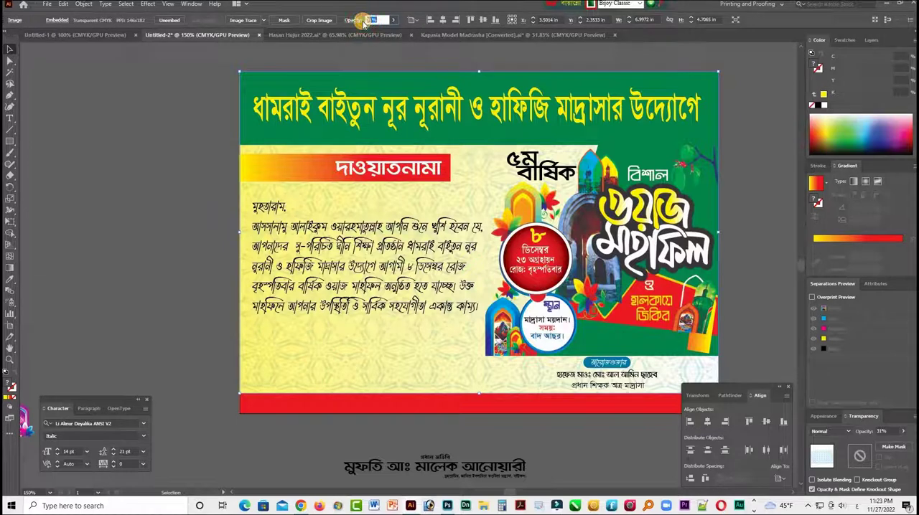
{"action": "type", "text": "20"}
{"action": "key", "text": "Return"}
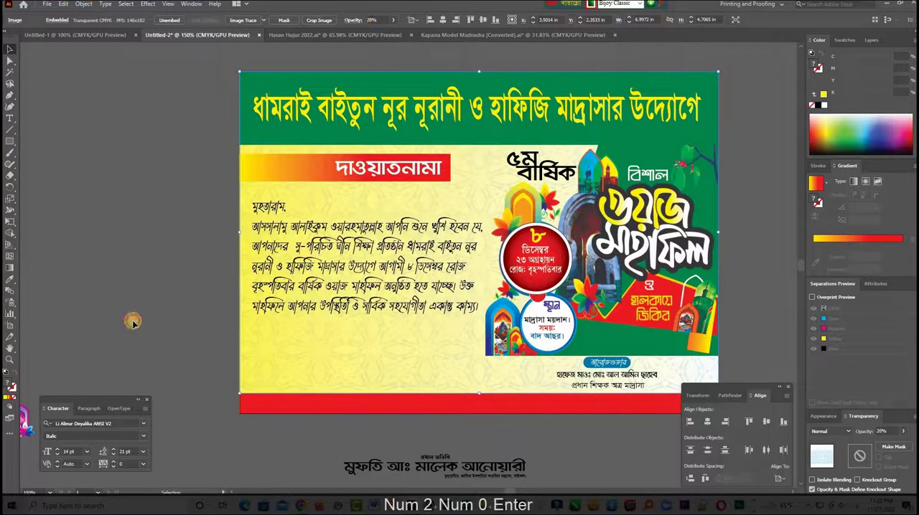
- Unlock all artwork and extend the red footer strip upward to the lower edge of the green mahfil panel
{"action": "key", "text": "Tab"}
{"action": "key", "text": "ctrl+alt+2"}
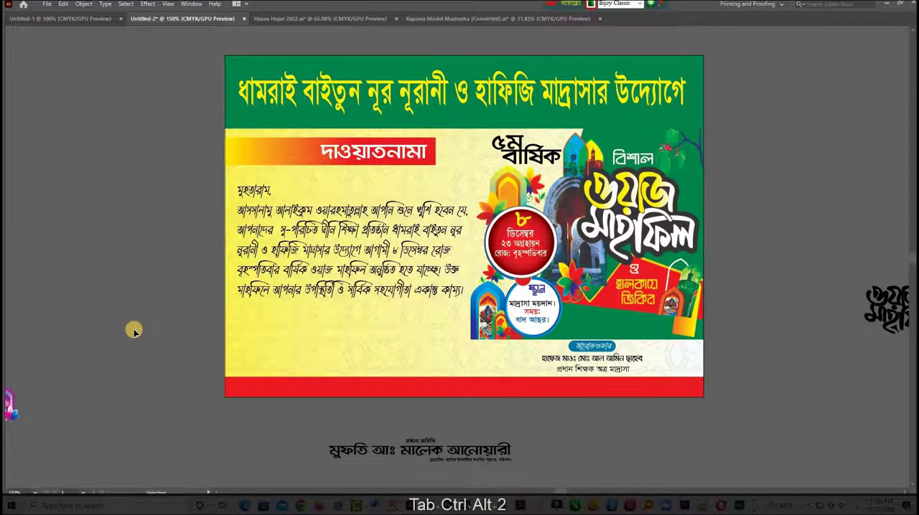
{"action": "left_click", "coordinate": [397, 393]}
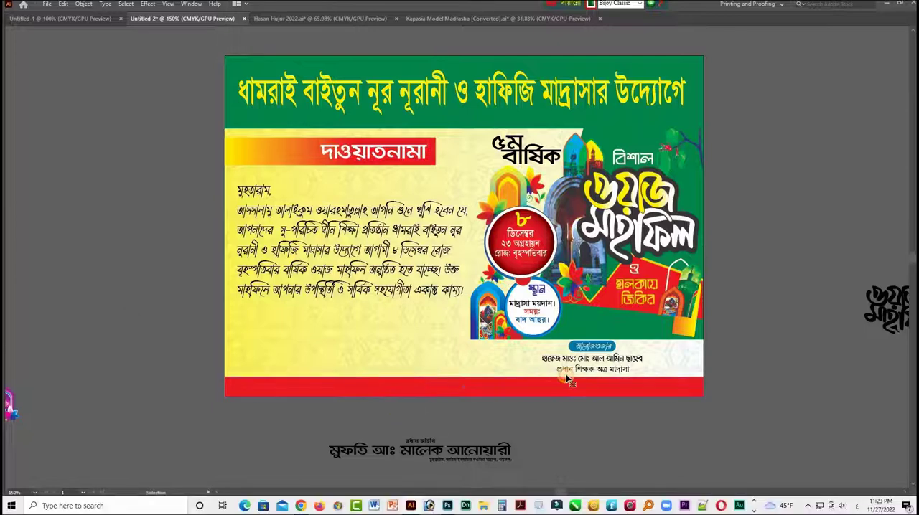
{"action": "left_click_drag", "start_coordinate": [464, 376], "coordinate": [465, 341]}
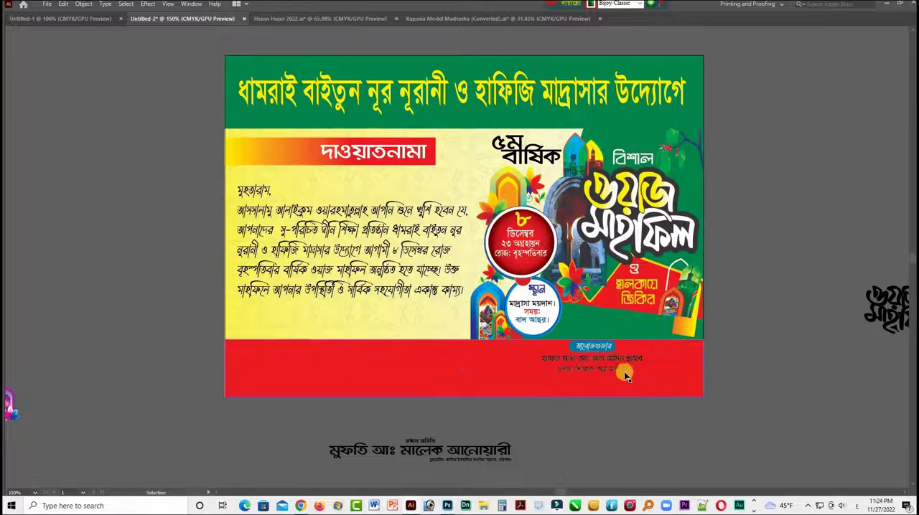
- Duplicate the red footer strip in place, shorten the copy to end before the signatory block, and slant that end
{"action": "left_click", "coordinate": [702, 367]}
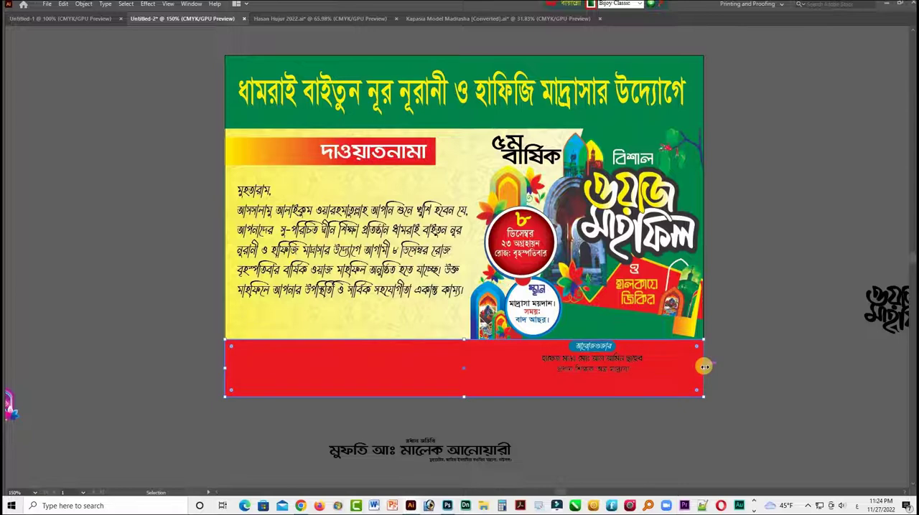
{"action": "key", "text": "ctrl+c"}
{"action": "key", "text": "ctrl+f"}
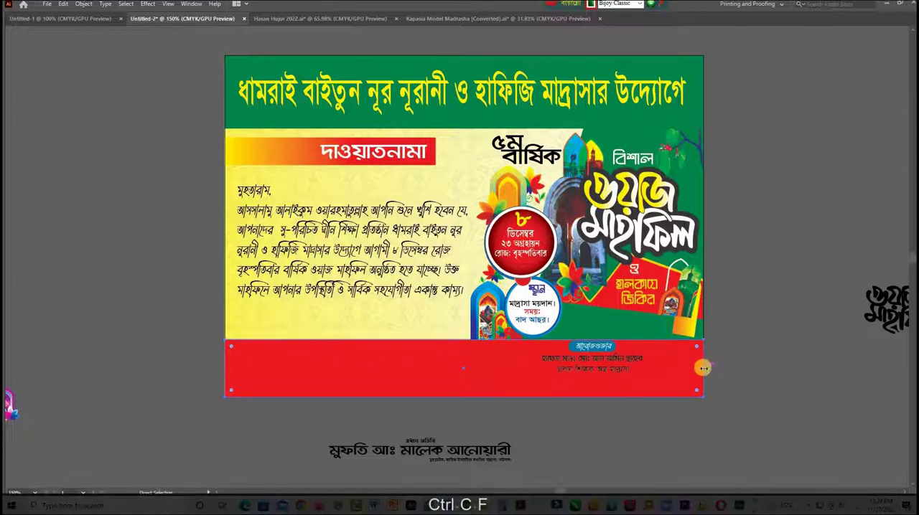
{"action": "left_click_drag", "start_coordinate": [703, 368], "coordinate": [538, 367]}
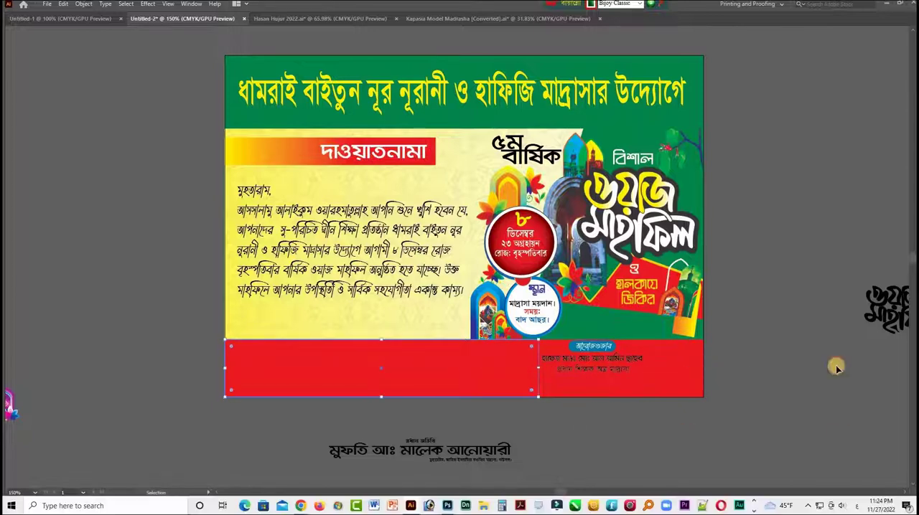
{"action": "key", "text": "Tab"}
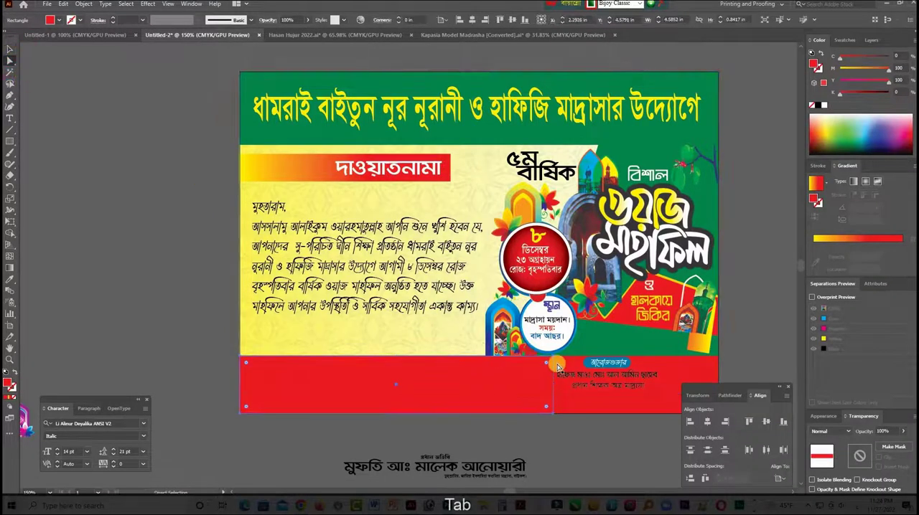
{"action": "left_click_drag", "start_coordinate": [548, 357], "coordinate": [527, 361]}
{"action": "left_click_drag", "start_coordinate": [581, 411], "coordinate": [568, 387]}
- Fill the full-width footer strip behind the signatory block with pure yellow (C 0, M 0, Y 100, K 0)
{"action": "left_click", "coordinate": [532, 397]}
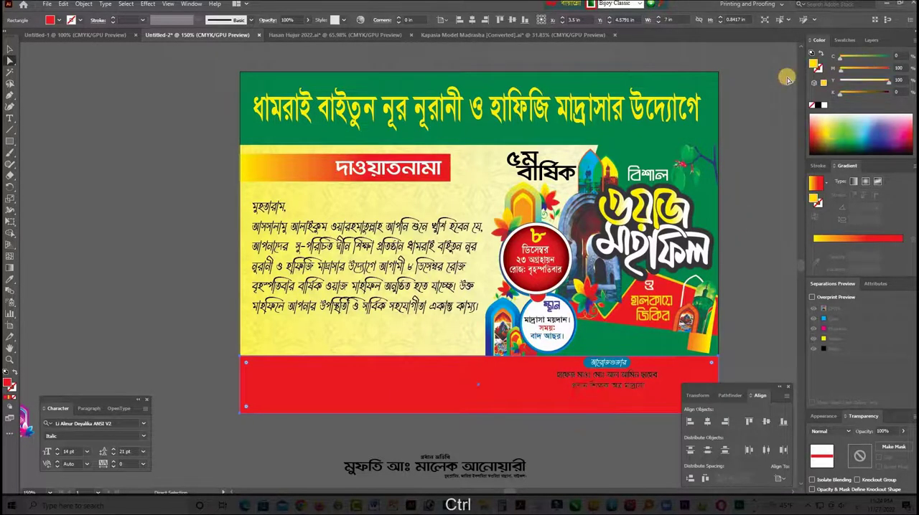
{"action": "left_click_drag", "start_coordinate": [787, 79], "coordinate": [785, 82]}
{"action": "left_click", "coordinate": [743, 251]}
{"action": "key", "text": "Tab"}
{"action": "left_click_drag", "start_coordinate": [684, 357], "coordinate": [612, 336]}
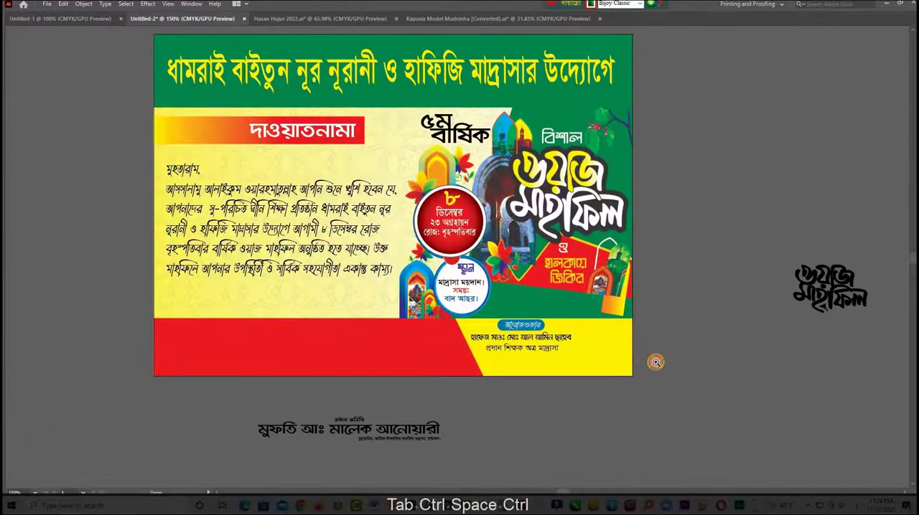
{"action": "left_click", "coordinate": [656, 362], "text": "ctrl"}
{"action": "key", "text": "Tab"}
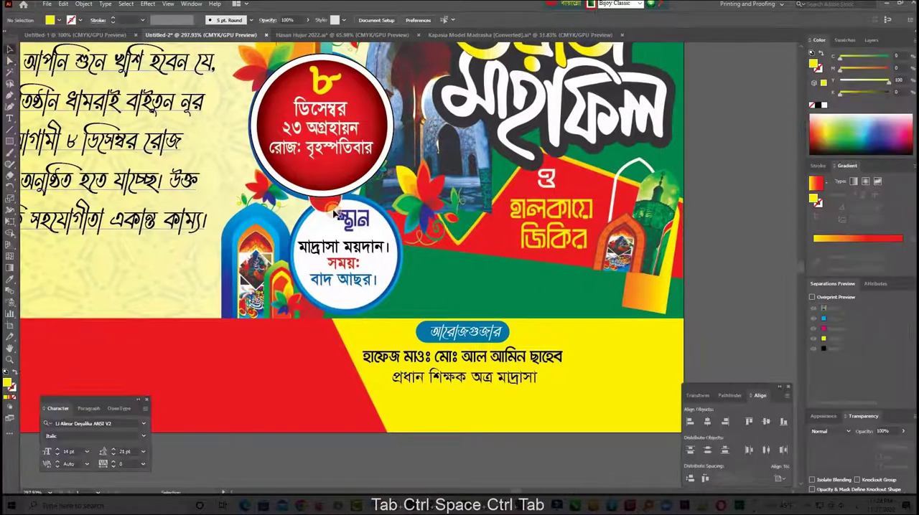
- Lock the footer strips, then stretch the pattern background image down to the artboard's lower edge and lock it
{"action": "key", "text": "Tab"}
{"action": "key", "text": "ctrl+2"}
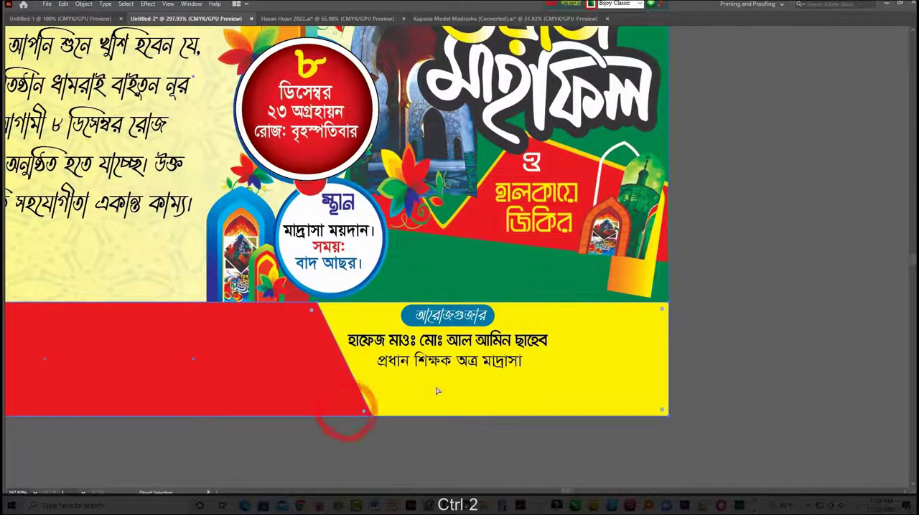
{"action": "left_click_drag", "start_coordinate": [435, 358], "coordinate": [484, 376]}
{"action": "key", "text": "ctrl+z"}
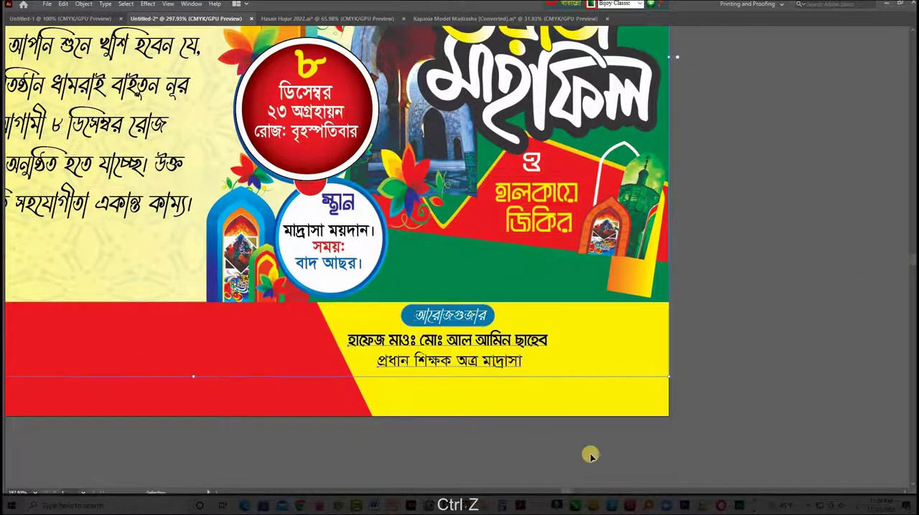
{"action": "left_click", "coordinate": [588, 453]}
{"action": "left_click_drag", "start_coordinate": [668, 377], "coordinate": [668, 415]}
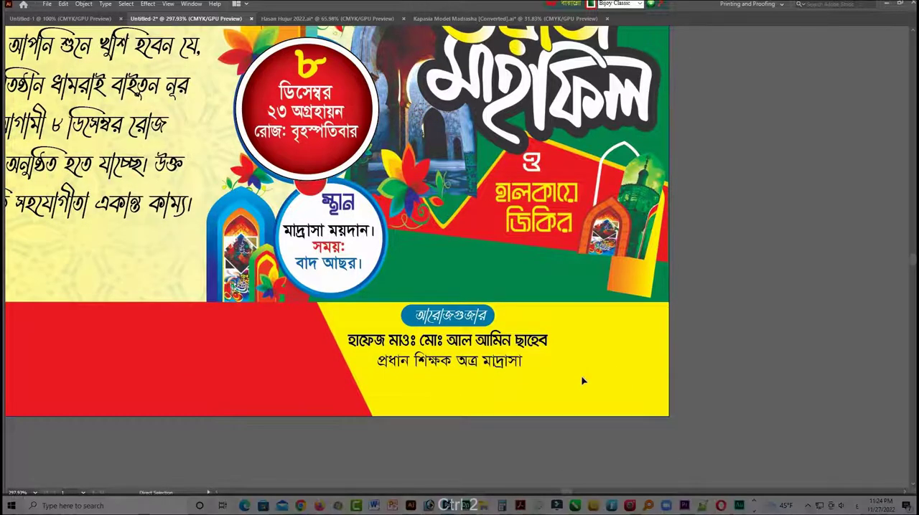
{"action": "key", "text": "ctrl+2"}
- Move the signatory block into the middle of the yellow footer area, centre-align its lines and enlarge it
{"action": "left_click_drag", "start_coordinate": [439, 325], "coordinate": [506, 338]}
{"action": "key", "text": "Tab"}
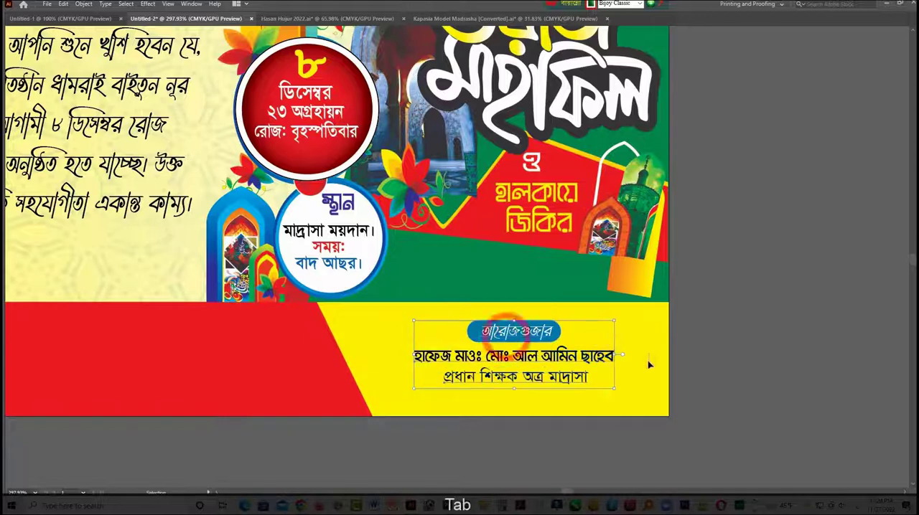
{"action": "left_click", "coordinate": [708, 424]}
{"action": "key", "text": "Tab"}
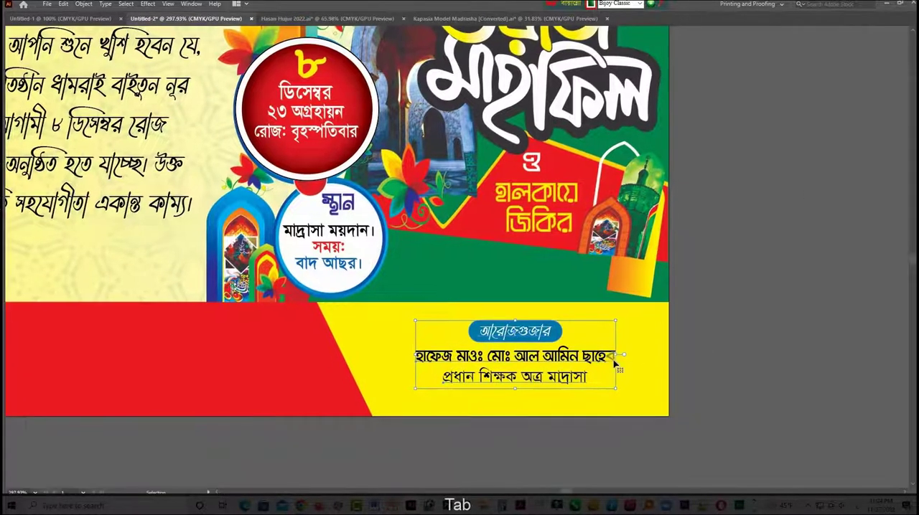
{"action": "left_click_drag", "start_coordinate": [627, 352], "coordinate": [693, 363]}
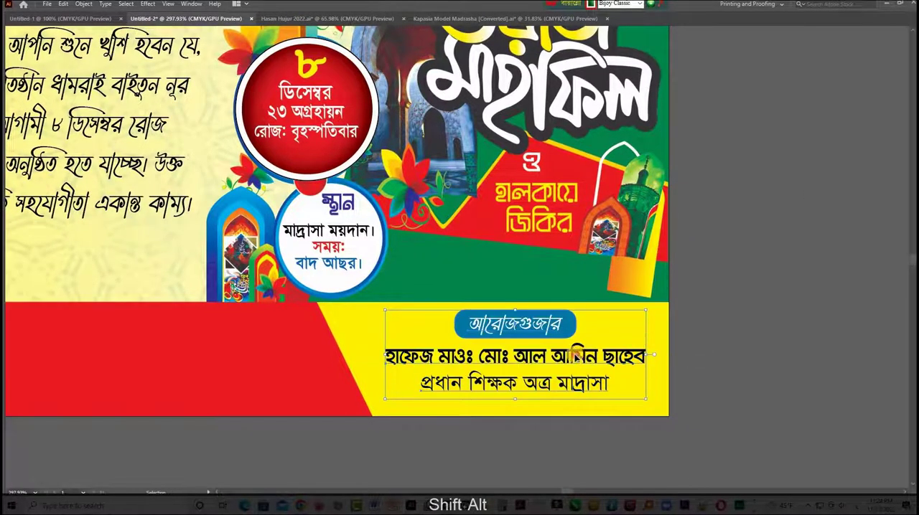
{"action": "left_click", "coordinate": [724, 366]}
- Place the chief guest text group on the red footer strip, enlarge it, bring it to the front and fill it white
{"action": "key", "text": "ctrl+minus"}
{"action": "key", "text": "ctrl+minus"}
{"action": "key", "text": "space"}
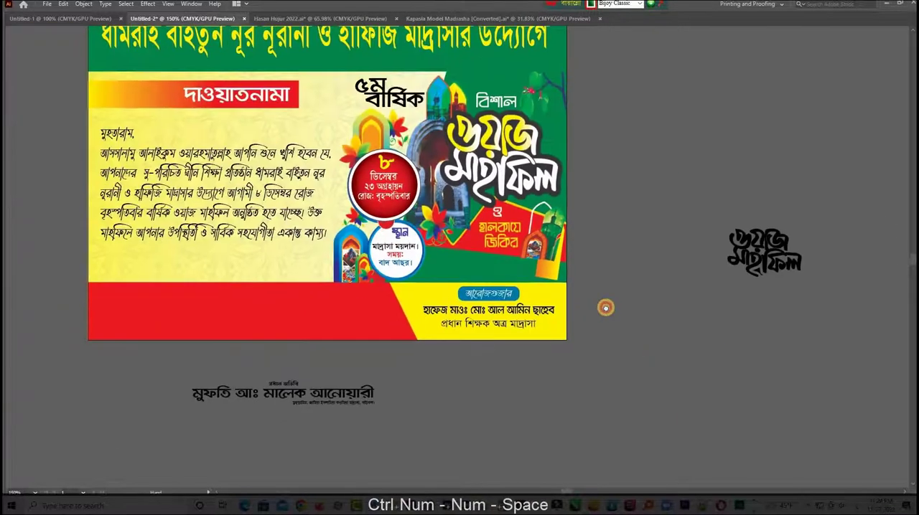
{"action": "left_click_drag", "start_coordinate": [452, 302], "coordinate": [605, 308]}
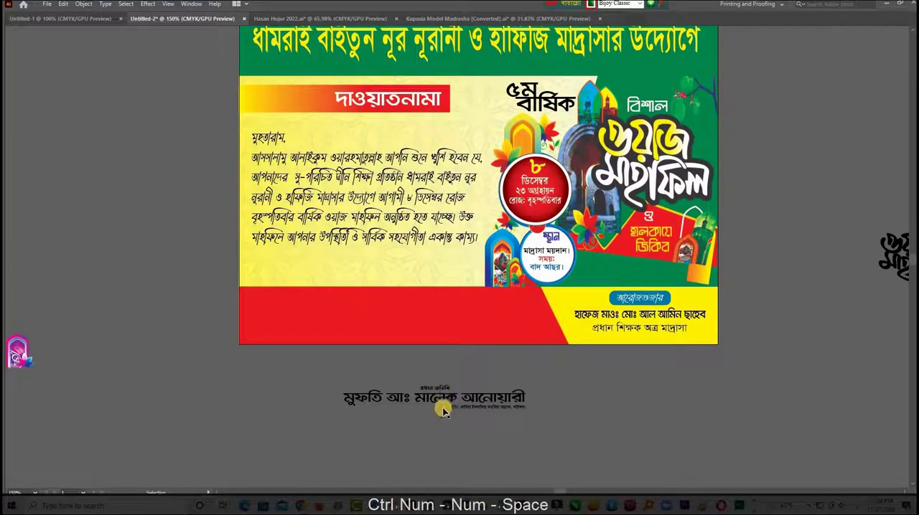
{"action": "left_click_drag", "start_coordinate": [426, 388], "coordinate": [396, 333]}
{"action": "key", "text": "ctrl+shift+bracketright"}
{"action": "key", "text": "Tab"}
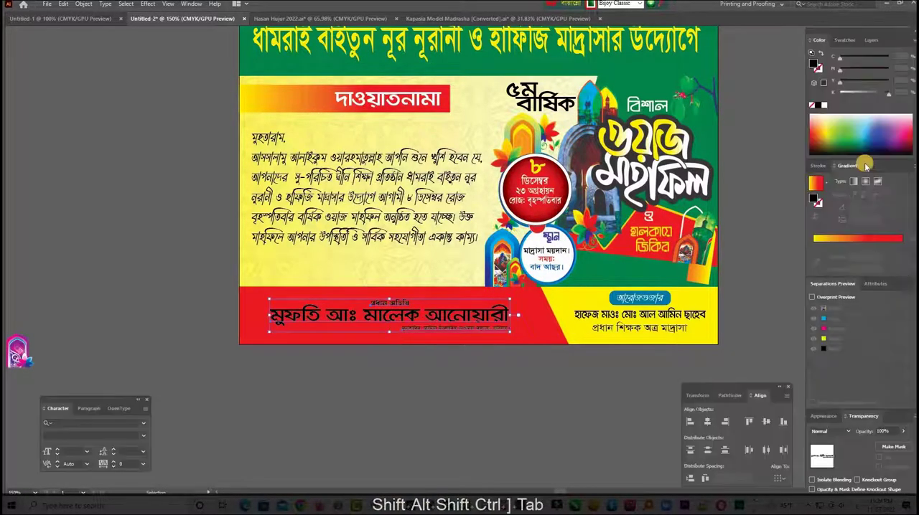
{"action": "left_click", "coordinate": [824, 105]}
{"action": "left_click", "coordinate": [441, 369]}
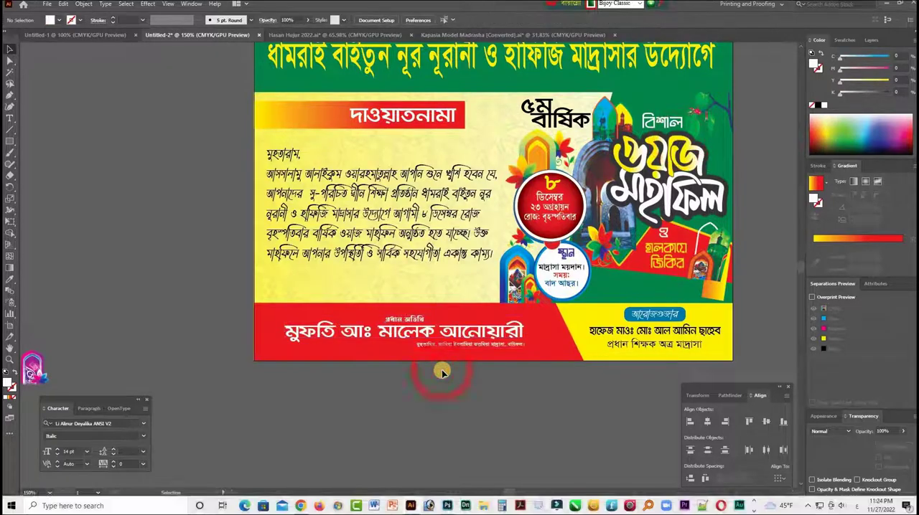
- Enlarge the "প্রধান অতিথি" label above the chief guest's name
{"action": "key", "text": "Tab"}
{"action": "key", "text": "ctrl+space"}
{"action": "left_click_drag", "start_coordinate": [437, 329], "coordinate": [545, 362]}
{"action": "left_click_drag", "start_coordinate": [464, 318], "coordinate": [532, 340]}
{"action": "left_click_drag", "start_coordinate": [439, 305], "coordinate": [447, 316]}
{"action": "key", "text": "ctrl+space"}
{"action": "left_click_drag", "start_coordinate": [821, 304], "coordinate": [727, 326]}
{"action": "key", "text": "Tab"}
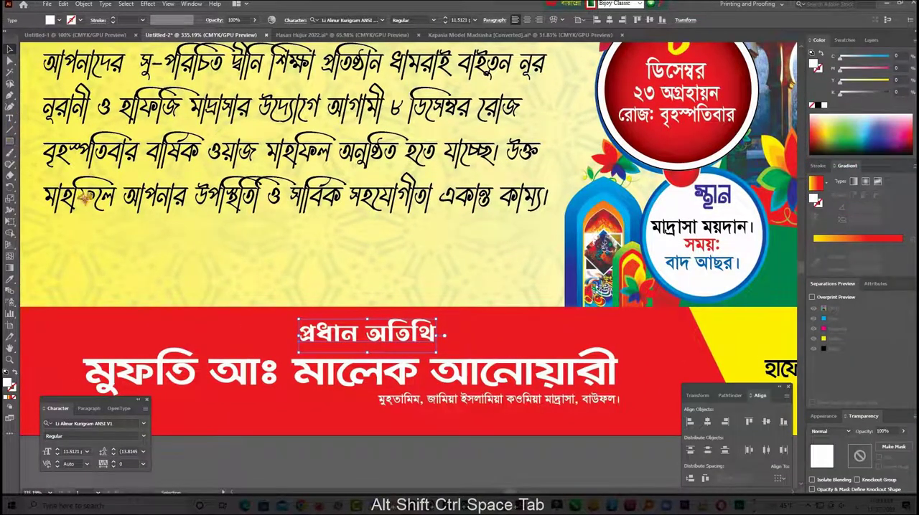
- Move the "প্রধান অতিথি" label up onto the upper edge of the red footer strip
{"action": "key", "text": "m"}
{"action": "key", "text": "ctrl+space"}
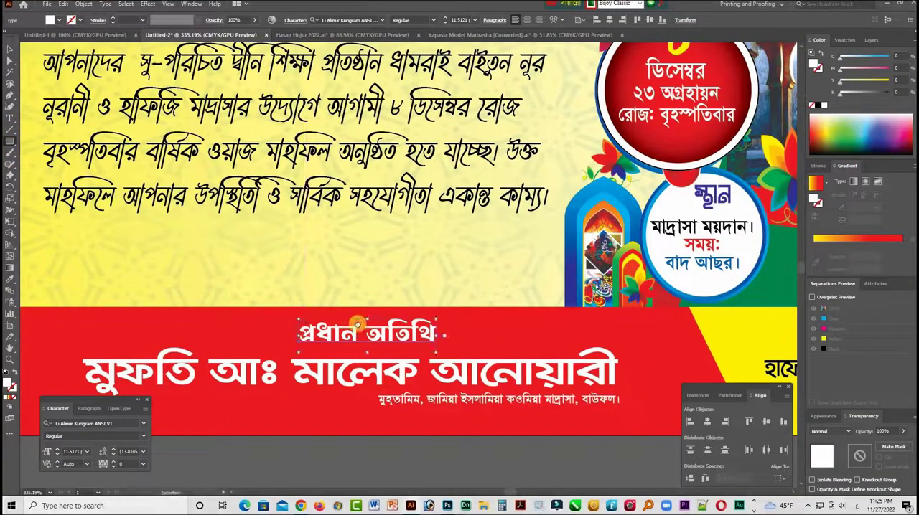
{"action": "left_click_drag", "start_coordinate": [354, 323], "coordinate": [475, 312]}
{"action": "left_click", "coordinate": [10, 49]}
- Enlarge and reposition the chief guest's name across the red strip, with the enlarged designation line centred beneath it
{"action": "left_click", "coordinate": [546, 370]}
{"action": "key", "text": "Tab"}
{"action": "left_click_drag", "start_coordinate": [474, 384], "coordinate": [432, 348]}
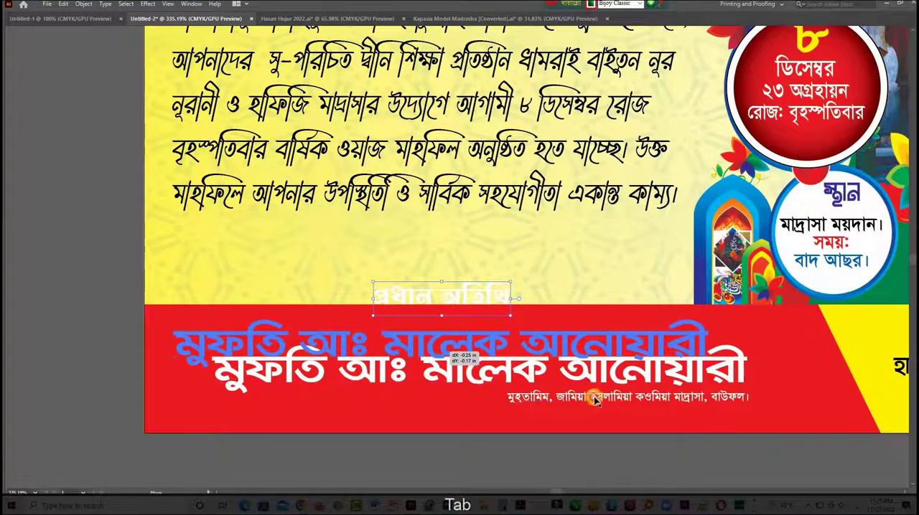
{"action": "left_click_drag", "start_coordinate": [746, 380], "coordinate": [816, 387]}
{"action": "left_click_drag", "start_coordinate": [626, 397], "coordinate": [425, 409]}
{"action": "left_click_drag", "start_coordinate": [480, 403], "coordinate": [481, 399]}
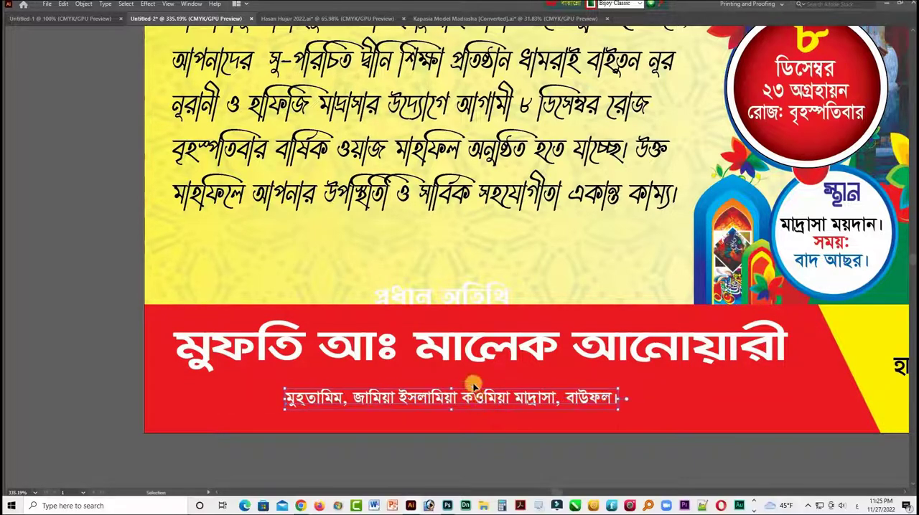
{"action": "left_click_drag", "start_coordinate": [465, 359], "coordinate": [466, 372]}
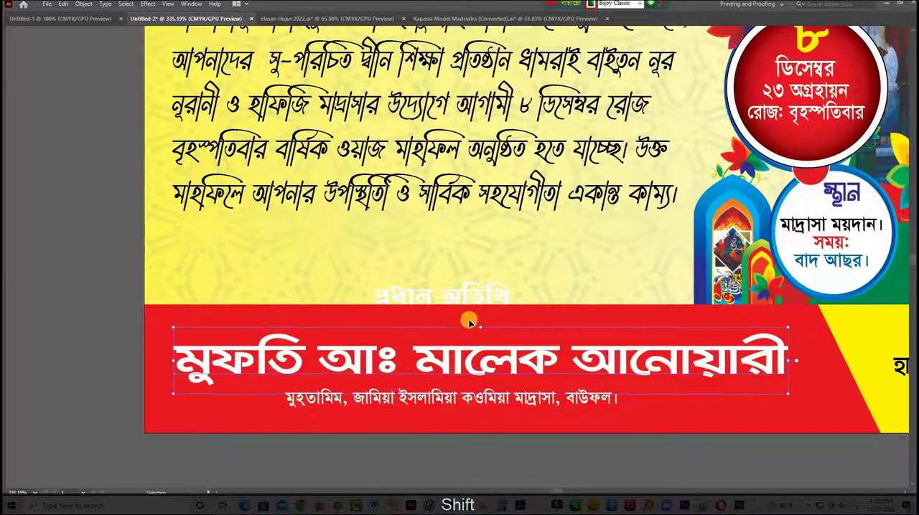
- Bring the "প্রধান অতিথি" label to the front, draw a white pill shape about 1.13 × 0.2 in over it, and enlarge the pill
{"action": "left_click", "coordinate": [463, 305]}
{"action": "key", "text": "ctrl+shift+a"}
{"action": "key", "text": "Tab"}
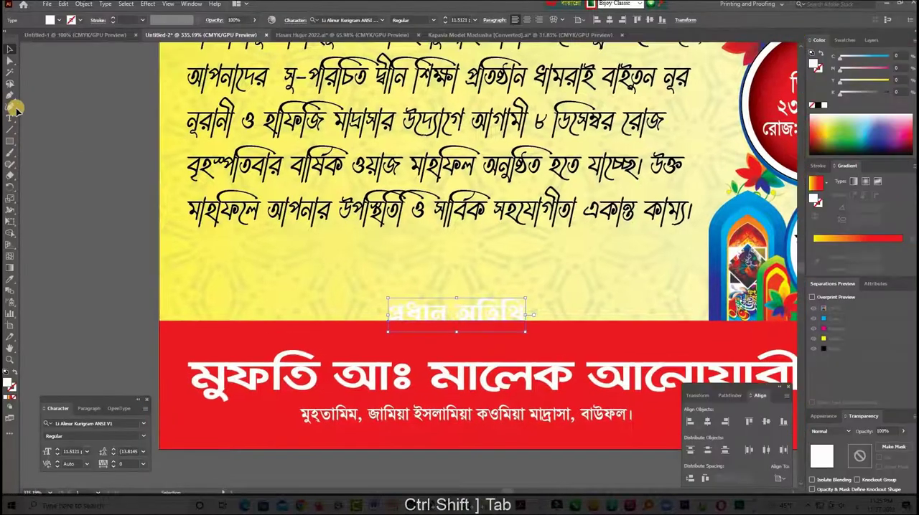
{"action": "mouse_move", "coordinate": [371, 297]}
{"action": "left_mouse_down"}
{"action": "mouse_move", "coordinate": [544, 327]}
{"action": "mouse_move", "coordinate": [523, 345]}
{"action": "left_mouse_up"}
{"action": "left_click", "coordinate": [9, 49]}
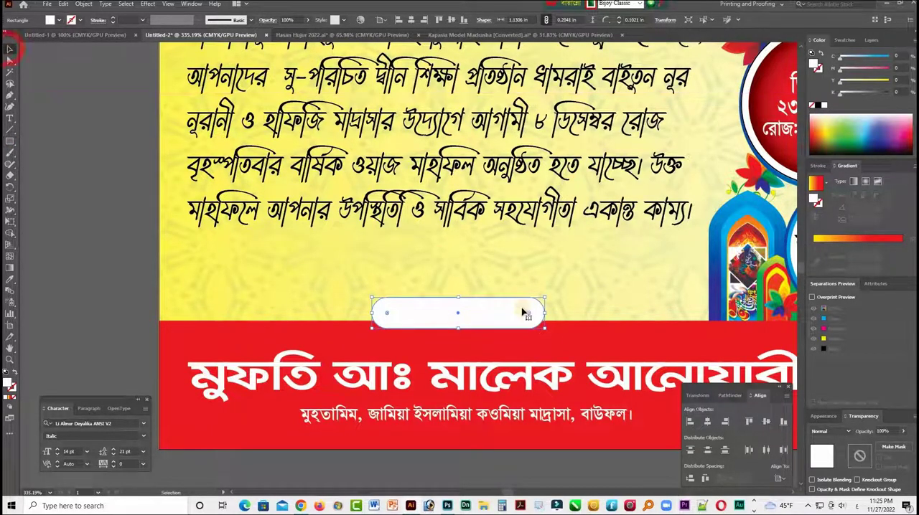
{"action": "left_click_drag", "start_coordinate": [547, 314], "coordinate": [566, 313]}
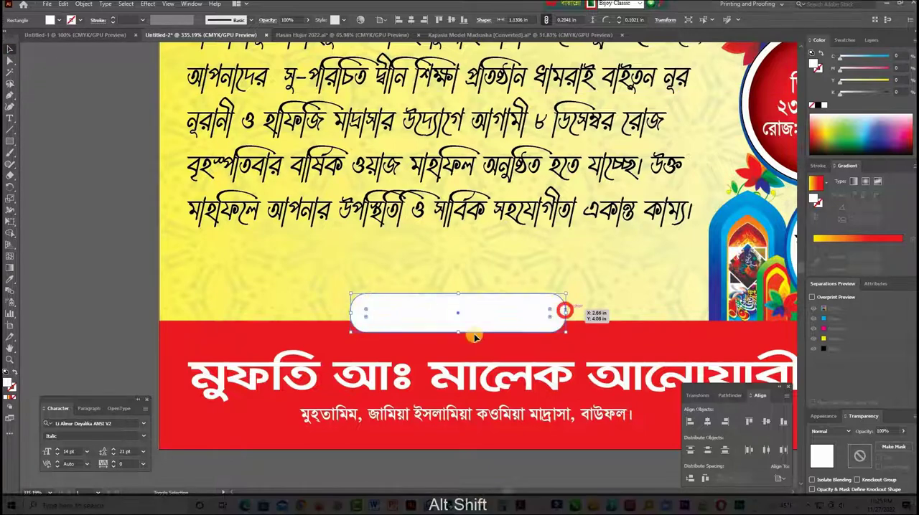
- Lower the white pill onto the red strip's upper edge, move the "প্রধান অতিথি" label down 0.06 in onto it, and widen the label
{"action": "left_click_drag", "start_coordinate": [394, 339], "coordinate": [416, 336]}
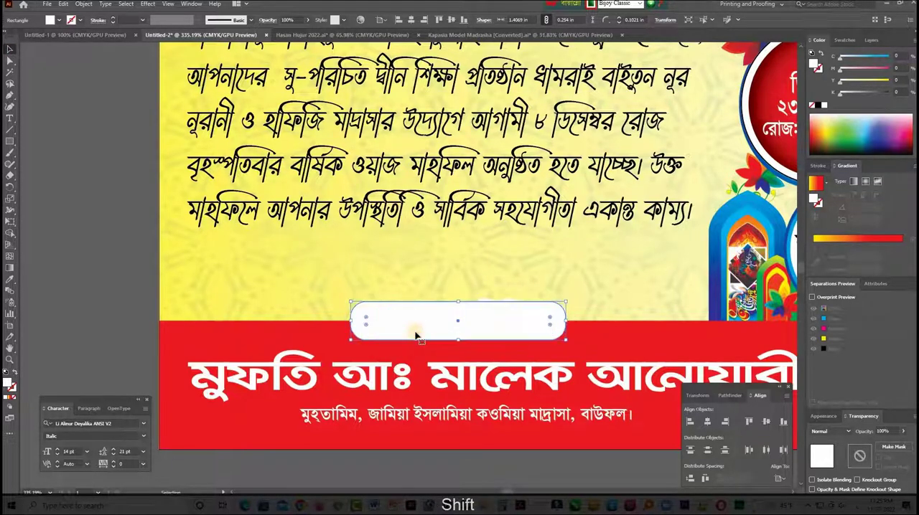
{"action": "key", "text": "ctrl+y"}
{"action": "left_click", "coordinate": [434, 317]}
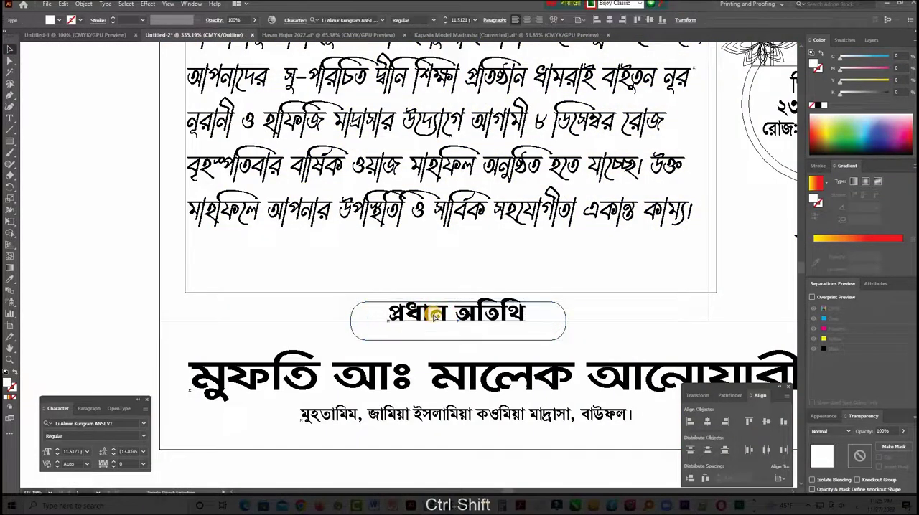
{"action": "key", "text": "ctrl+y"}
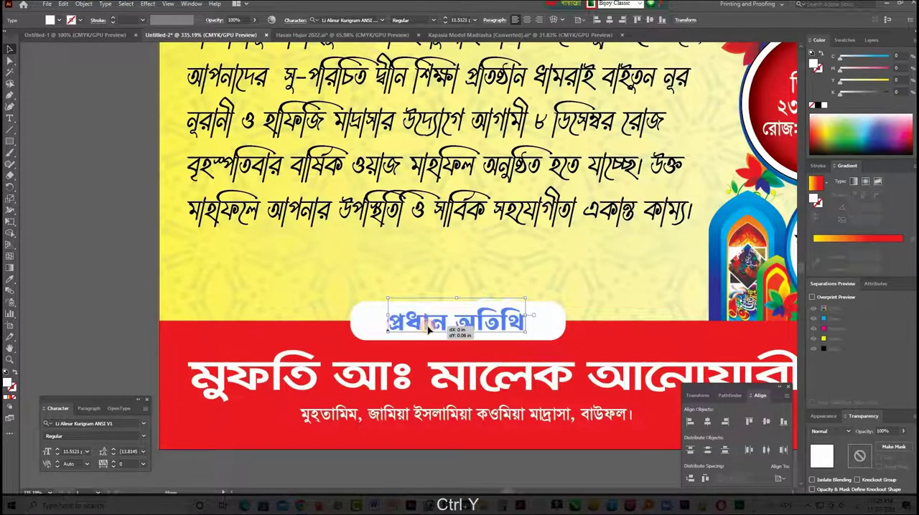
{"action": "left_click", "coordinate": [426, 323]}
{"action": "left_click_drag", "start_coordinate": [529, 323], "coordinate": [547, 323]}
- Copy the invitation paragraph's italic lettering style onto the "প্রধান অতিথি" label and recolour the label red (M 100, Y 100)
{"action": "left_click", "coordinate": [9, 281]}
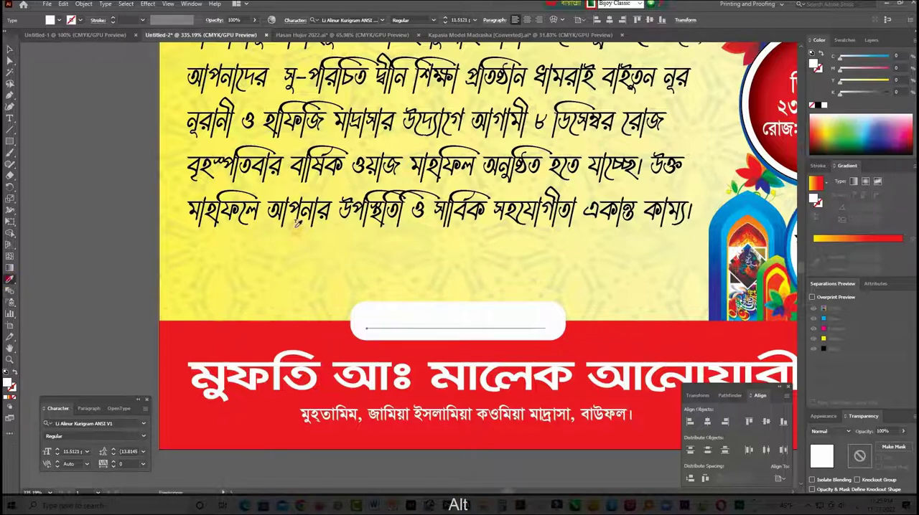
{"action": "left_click", "coordinate": [301, 218]}
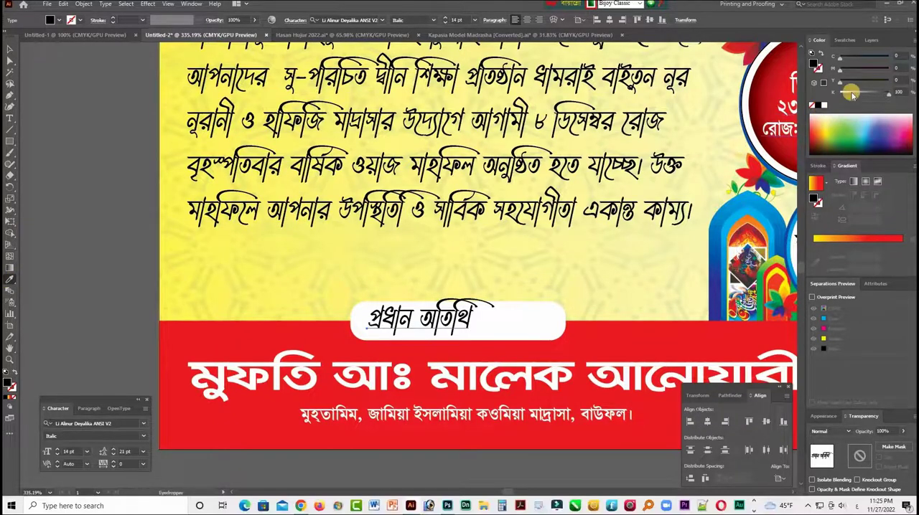
{"action": "left_click", "coordinate": [796, 85]}
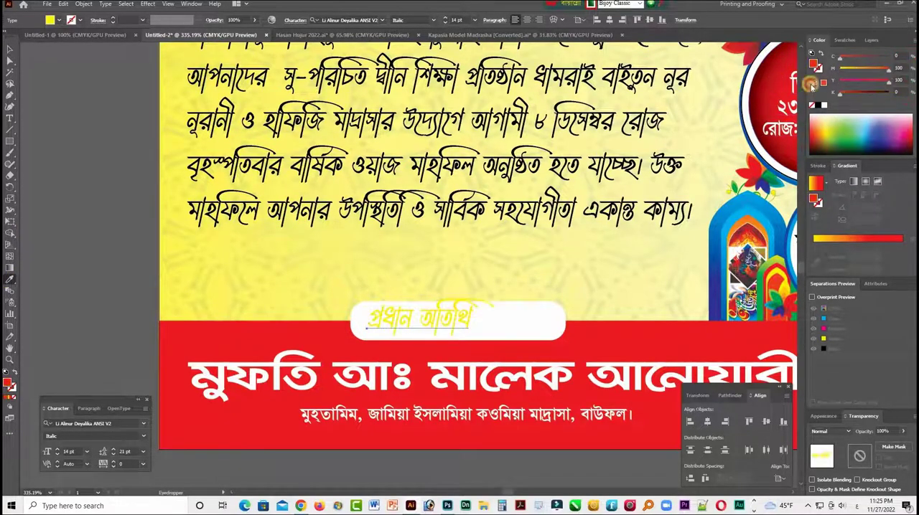
- Stretch the red "প্রধান অতিথি" label wider and adjust its height to fit inside the white pill
{"action": "key", "text": "v"}
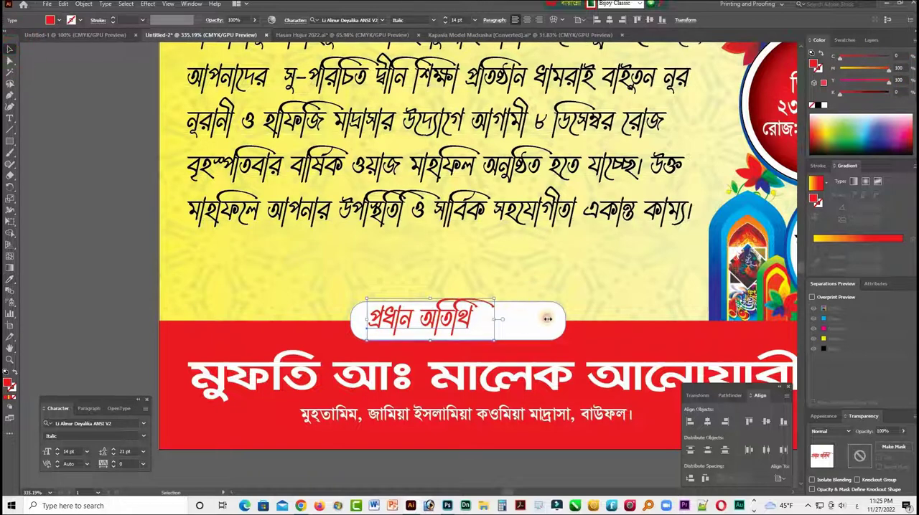
{"action": "mouse_move", "coordinate": [547, 318]}
{"action": "left_mouse_down"}
{"action": "mouse_move", "coordinate": [574, 319]}
{"action": "mouse_move", "coordinate": [557, 318]}
{"action": "left_mouse_up"}
{"action": "left_click_drag", "start_coordinate": [463, 342], "coordinate": [463, 348]}
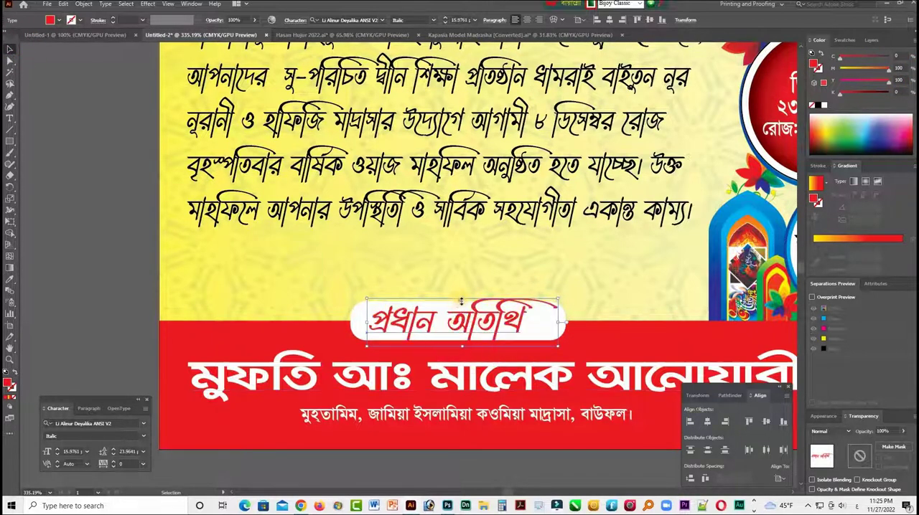
{"action": "left_click_drag", "start_coordinate": [462, 301], "coordinate": [462, 305]}
{"action": "left_click", "coordinate": [467, 467]}
- Select the white pill behind the "প্রধান অতিথি" label
{"action": "key", "text": "Tab"}
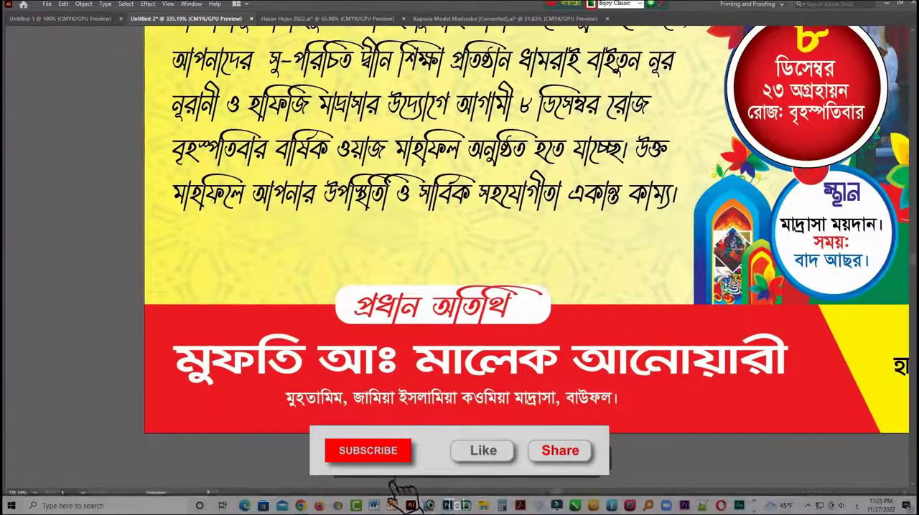
{"action": "key", "text": "ctrl+space"}
{"action": "left_click", "coordinate": [539, 319]}
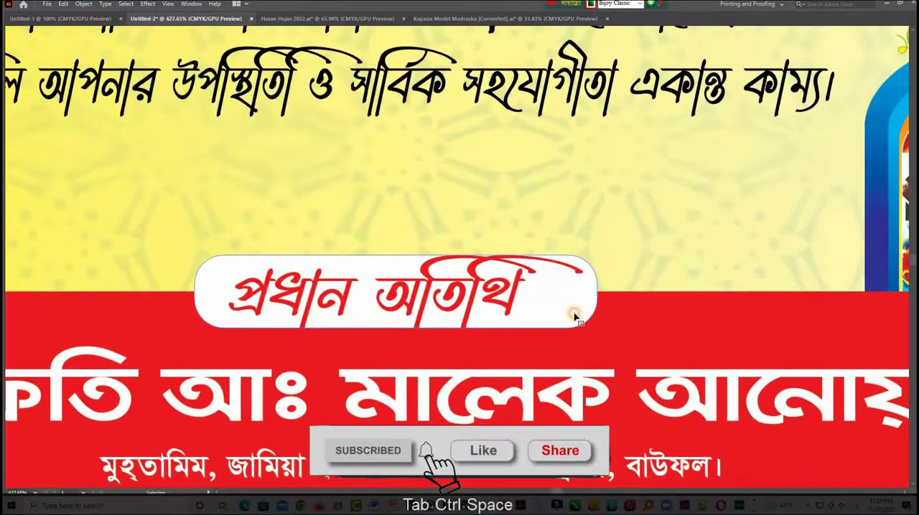
{"action": "left_click", "coordinate": [575, 318]}
{"action": "left_click", "coordinate": [148, 4]}
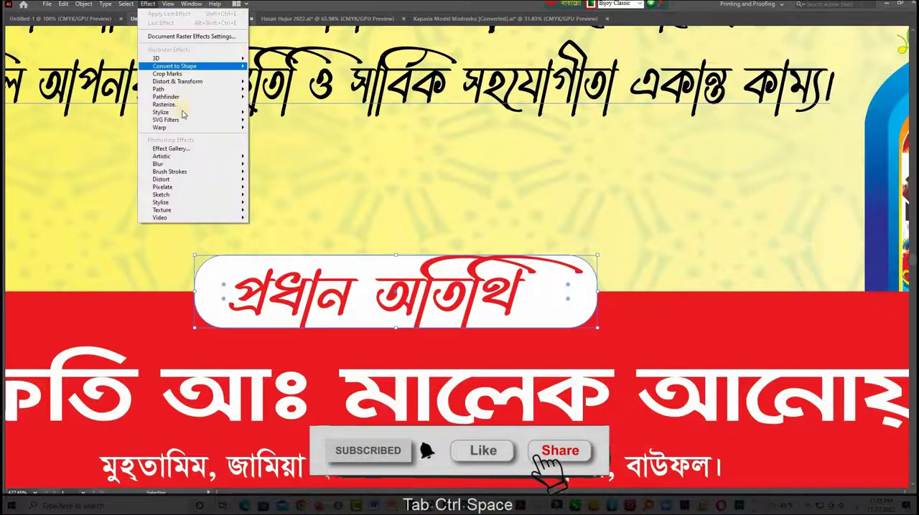
{"action": "left_click", "coordinate": [179, 104]}
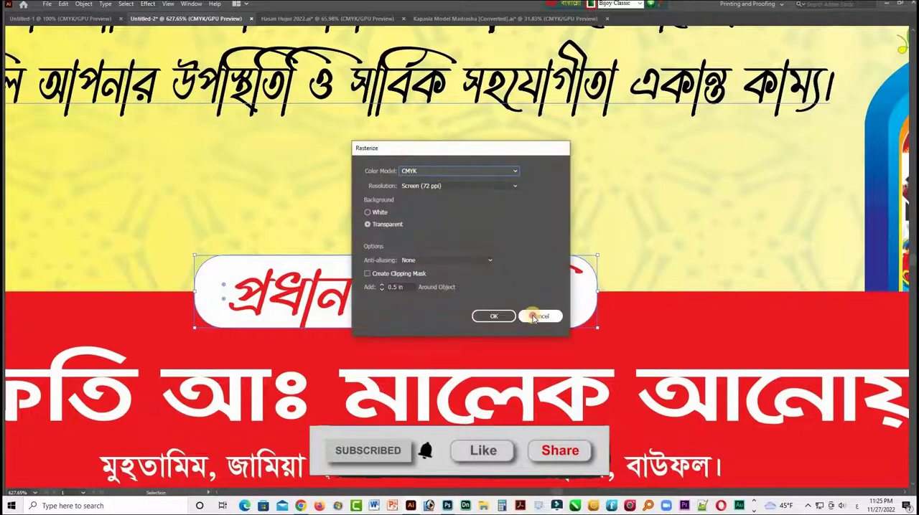
{"action": "left_click", "coordinate": [534, 316]}
- Add a black Multiply drop shadow at 30% opacity to the white pill
{"action": "left_click", "coordinate": [148, 4]}
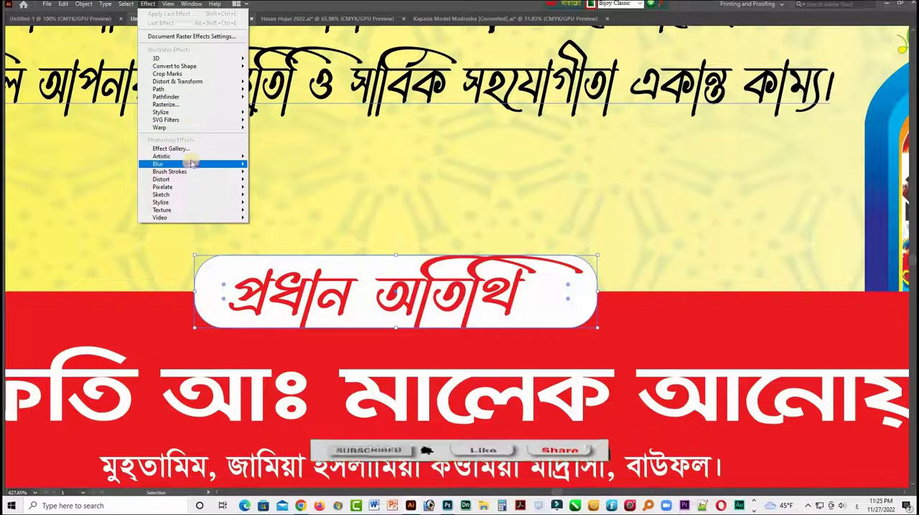
{"action": "mouse_move", "coordinate": [184, 113]}
{"action": "left_click", "coordinate": [283, 113]}
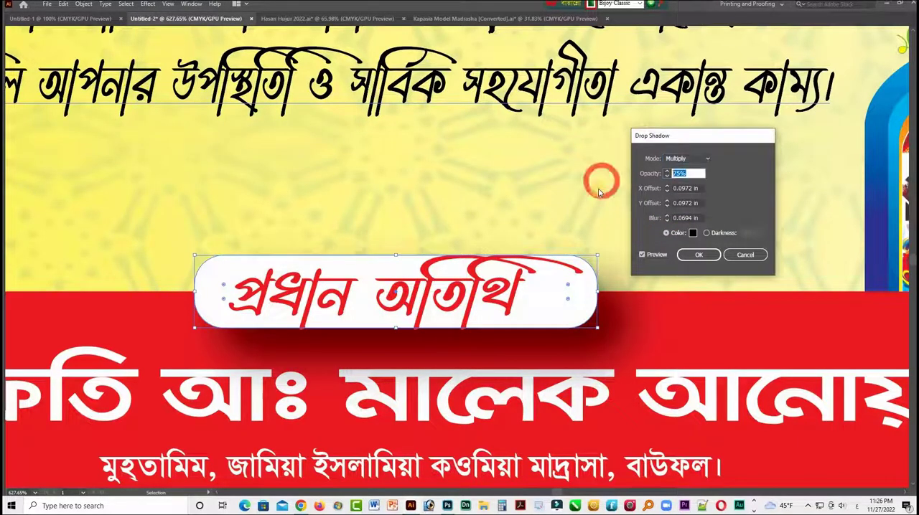
{"action": "type", "text": "30"}
{"action": "key", "text": "Return"}
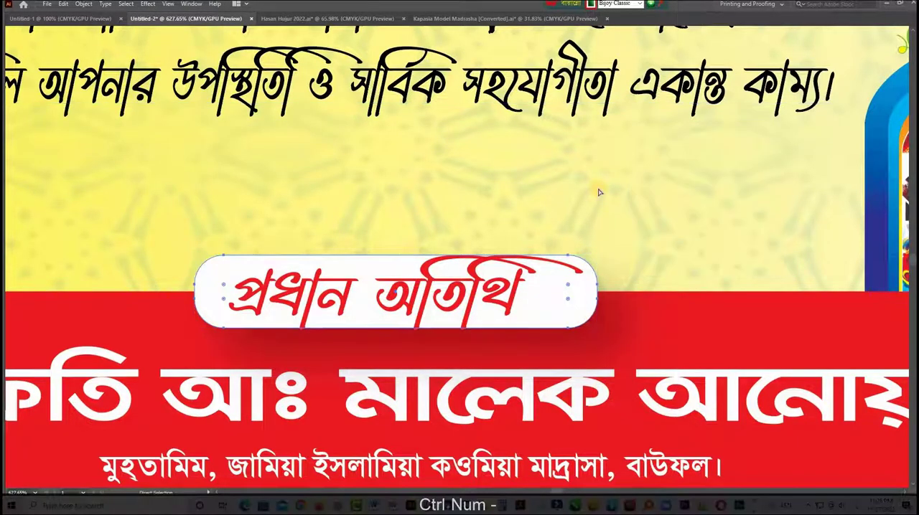
- Delete the leftover selection and unlock all locked objects in the poster
{"action": "key", "text": "ctrl+minus"}
{"action": "key", "text": "ctrl+minus"}
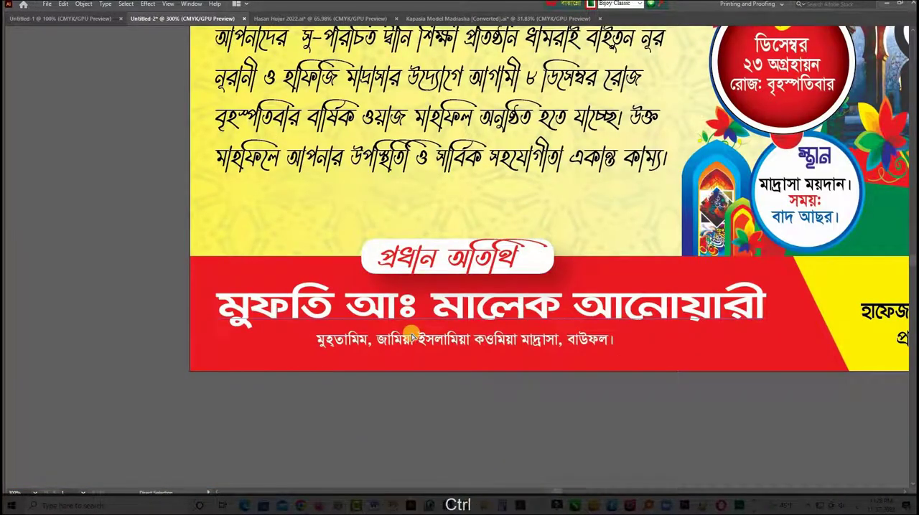
{"action": "key", "text": "ctrl+minus"}
{"action": "key", "text": "ctrl+minus"}
{"action": "key", "text": "space"}
{"action": "left_click_drag", "start_coordinate": [513, 297], "coordinate": [427, 367]}
{"action": "key", "text": "Delete"}
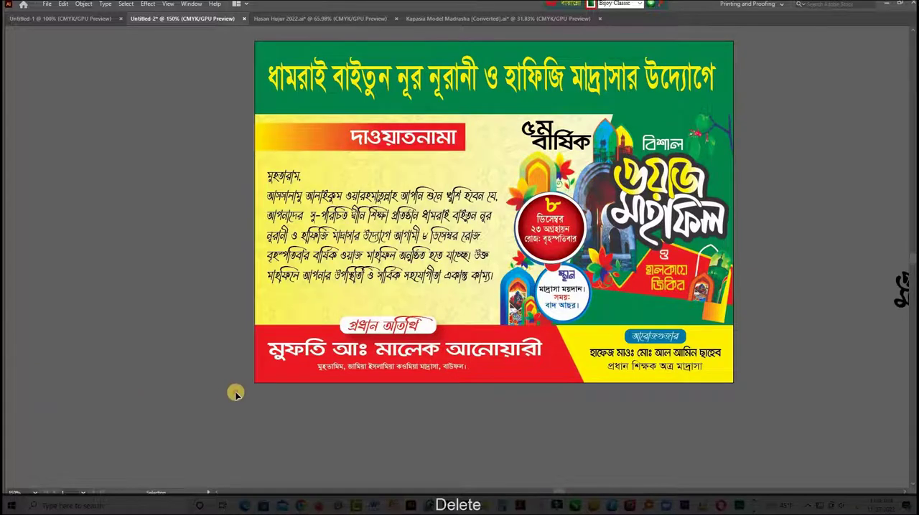
{"action": "key", "text": "ctrl+alt+2"}
{"action": "key", "text": "ctrl+space"}
{"action": "left_click_drag", "start_coordinate": [546, 227], "coordinate": [545, 228]}
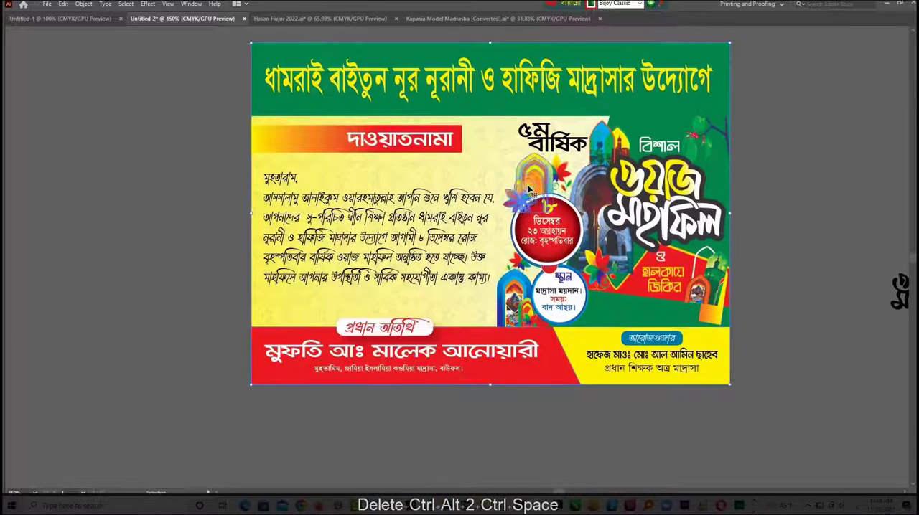
- Place an enlarged copy of the arch ornament with a flower in the poster's bottom-left corner, rising above the red strip
{"action": "left_click", "coordinate": [525, 181]}
{"action": "right_click", "coordinate": [525, 181]}
{"action": "left_click", "coordinate": [551, 264]}
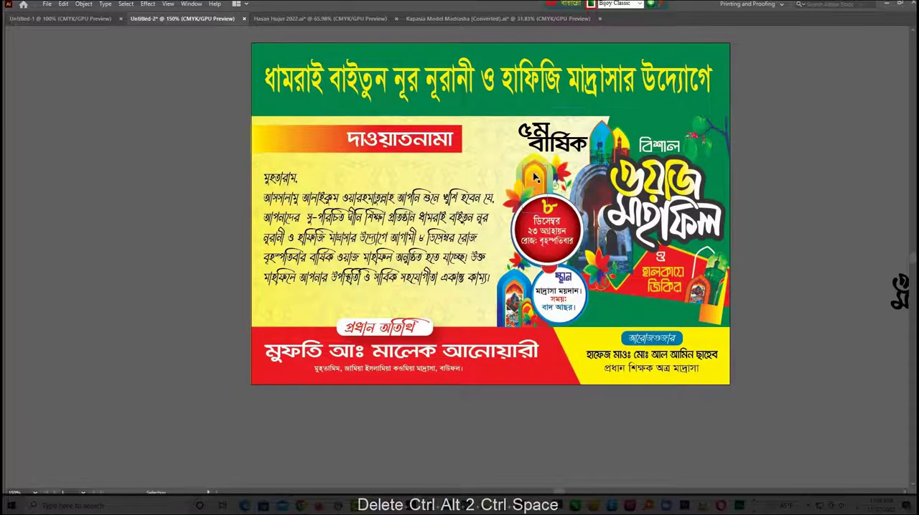
{"action": "left_click", "coordinate": [554, 203]}
{"action": "left_click", "coordinate": [191, 141]}
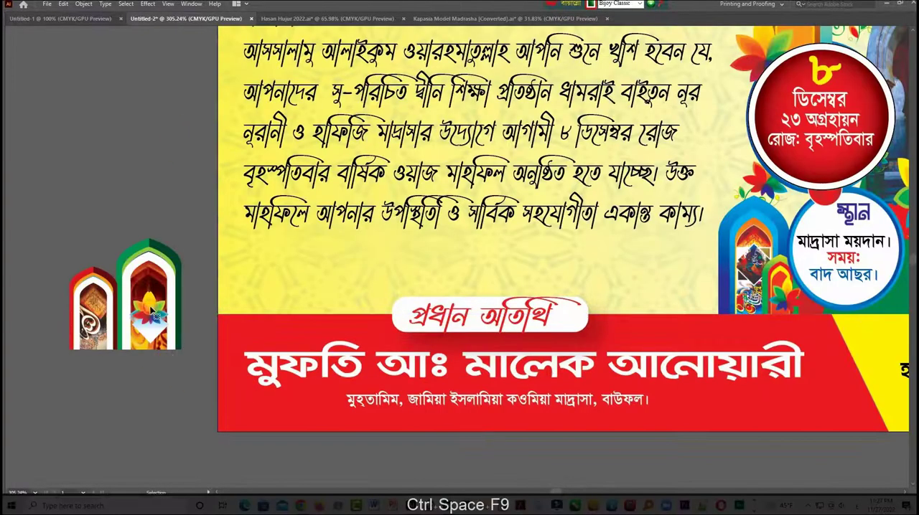
{"action": "left_click_drag", "start_coordinate": [155, 315], "coordinate": [323, 363]}
{"action": "left_click_drag", "start_coordinate": [281, 419], "coordinate": [268, 402]}
{"action": "left_click", "coordinate": [293, 455]}
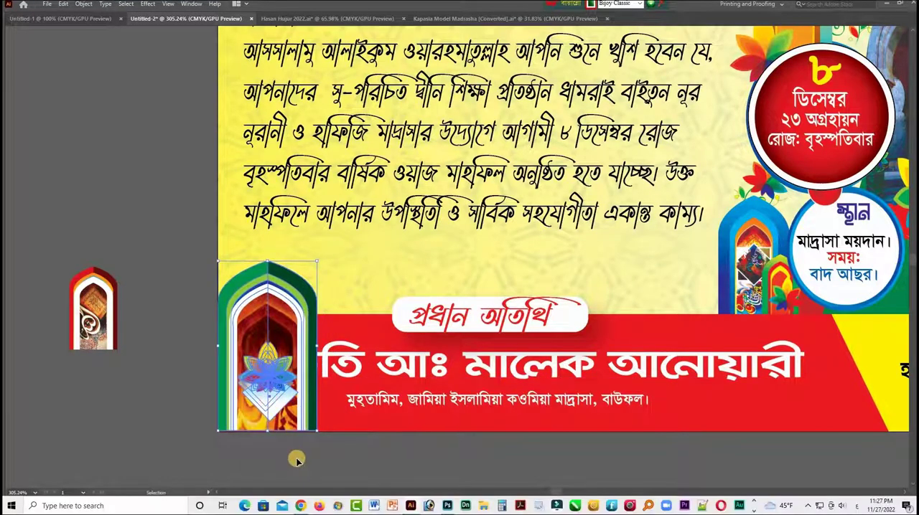
- Narrow the chief guest's name and designation to clear the green arch, and slightly reduce the arch's width while making it taller
{"action": "left_click", "coordinate": [329, 378]}
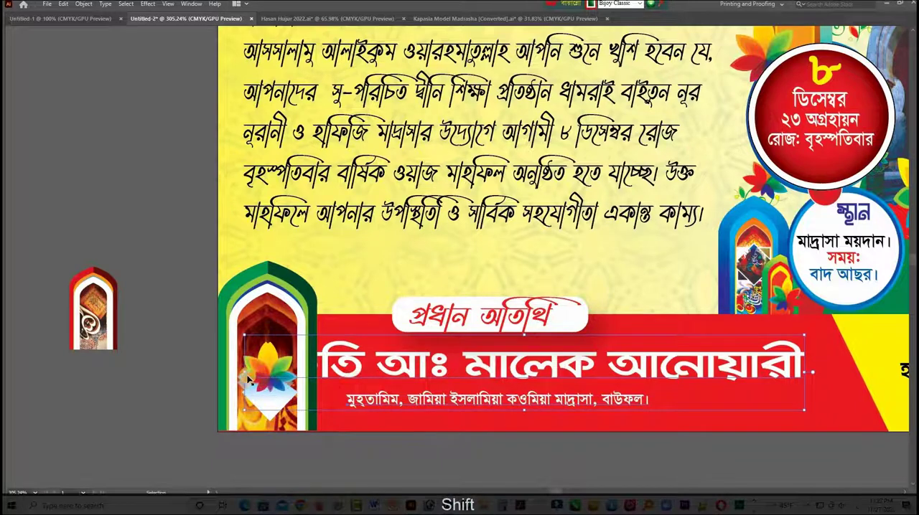
{"action": "left_click_drag", "start_coordinate": [262, 375], "coordinate": [329, 375]}
{"action": "left_click", "coordinate": [305, 280]}
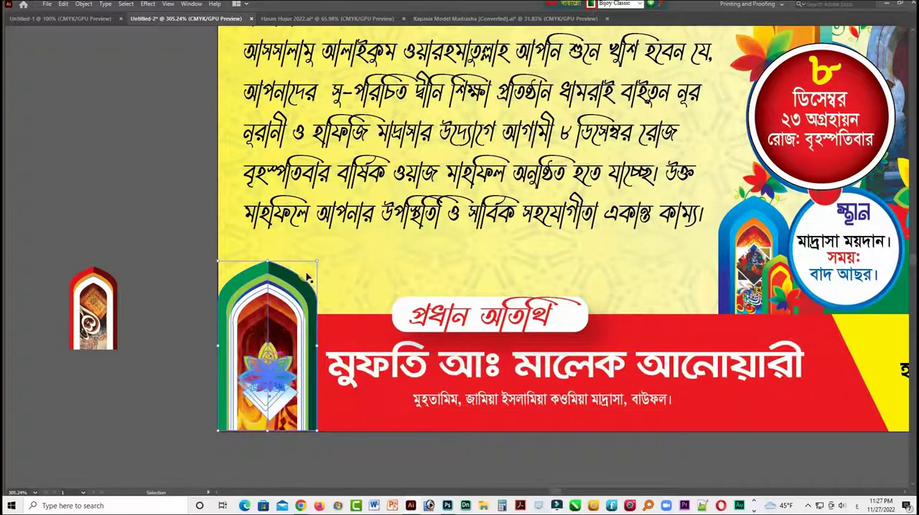
{"action": "left_click_drag", "start_coordinate": [297, 270], "coordinate": [298, 244]}
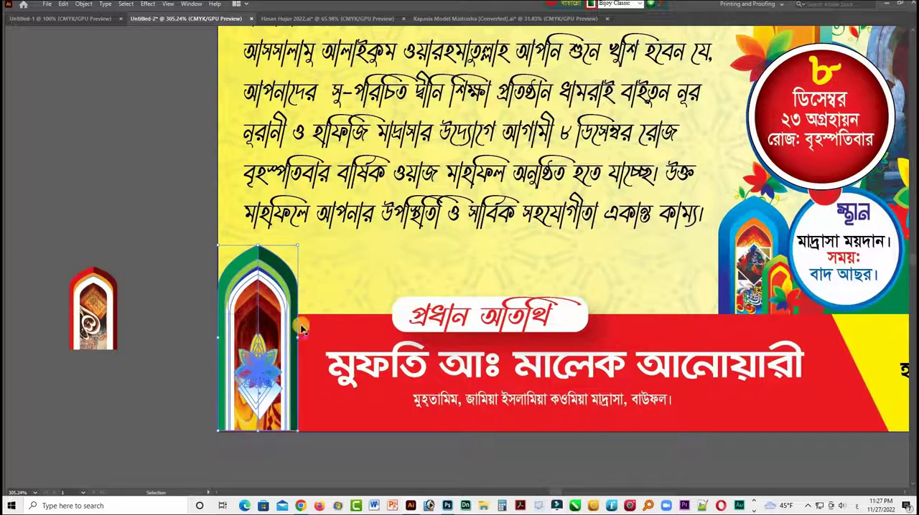
{"action": "left_click_drag", "start_coordinate": [300, 248], "coordinate": [307, 254]}
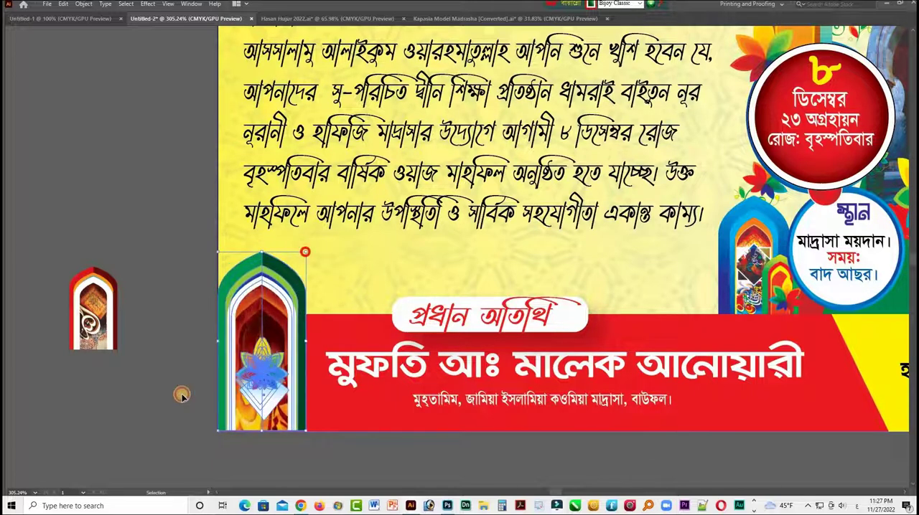
- Place the small red arch against the base of the green arch on the red strip and unlock all objects
{"action": "left_click_drag", "start_coordinate": [102, 310], "coordinate": [250, 357]}
{"action": "left_click", "coordinate": [162, 315], "text": "shift"}
{"action": "key", "text": "Tab"}
{"action": "key", "text": "Tab"}
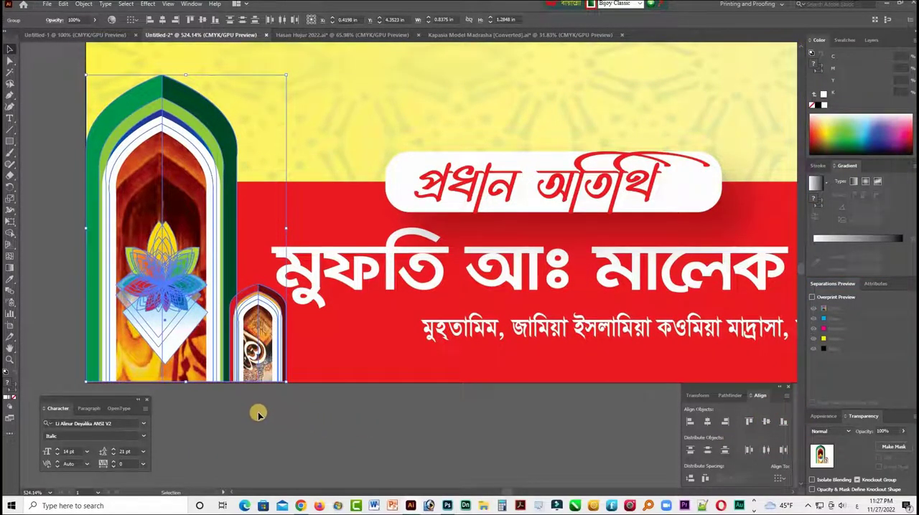
{"action": "key", "text": "ctrl+alt+2"}
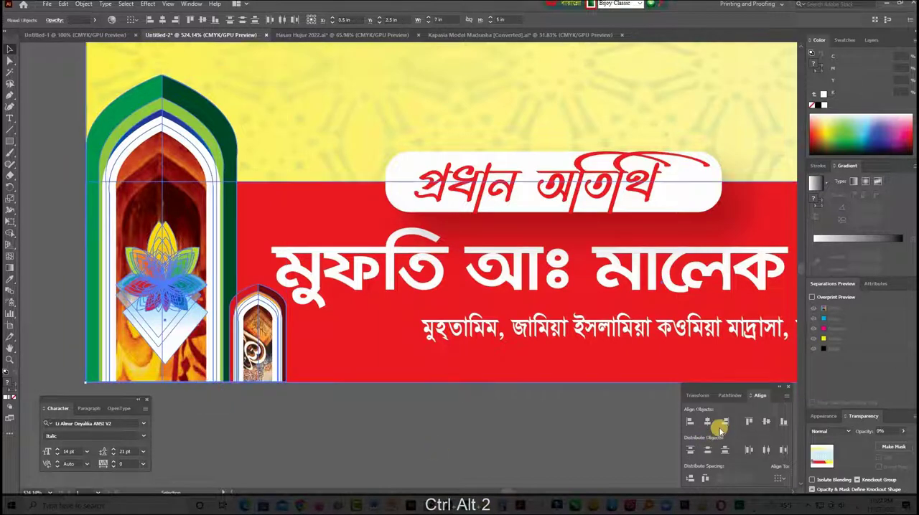
{"action": "left_click", "coordinate": [414, 445]}
- Nudge the chief guest's name up slightly and move the designation line beneath the name's right end
{"action": "key", "text": "ctrl+KP_Subtract"}
{"action": "key", "text": "ctrl+KP_Subtract"}
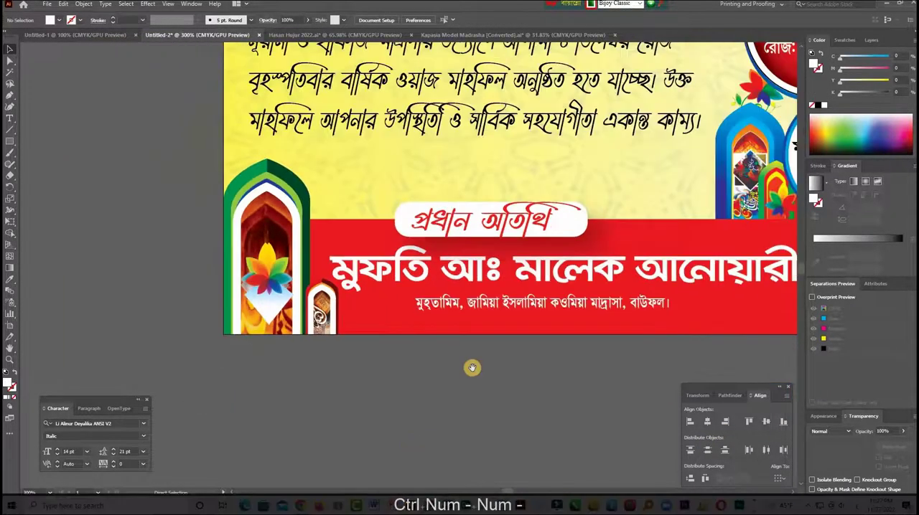
{"action": "key", "text": "space"}
{"action": "left_click_drag", "start_coordinate": [264, 402], "coordinate": [259, 401]}
{"action": "left_click_drag", "start_coordinate": [319, 322], "coordinate": [319, 320]}
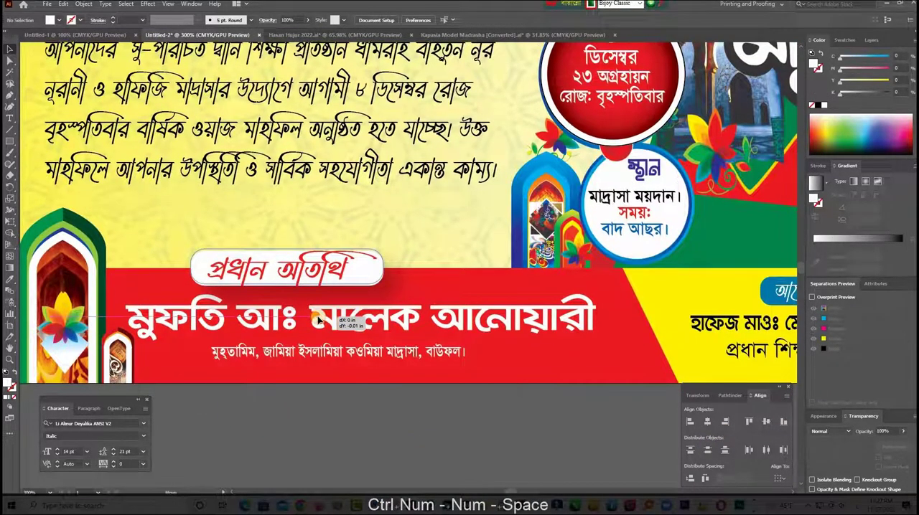
{"action": "left_click_drag", "start_coordinate": [467, 327], "coordinate": [562, 351]}
{"action": "key", "text": "ctrl+z"}
{"action": "key", "text": "ctrl+z"}
{"action": "key", "text": "ctrl+shift+bracketright"}
- Recolour the chief guest's designation line black
{"action": "left_click", "coordinate": [458, 354]}
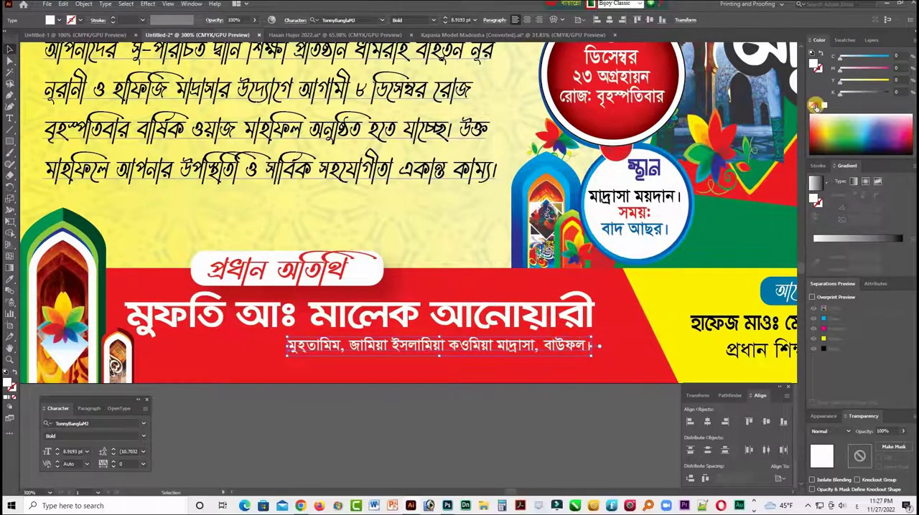
{"action": "left_click", "coordinate": [518, 388]}
{"action": "key", "text": "Tab"}
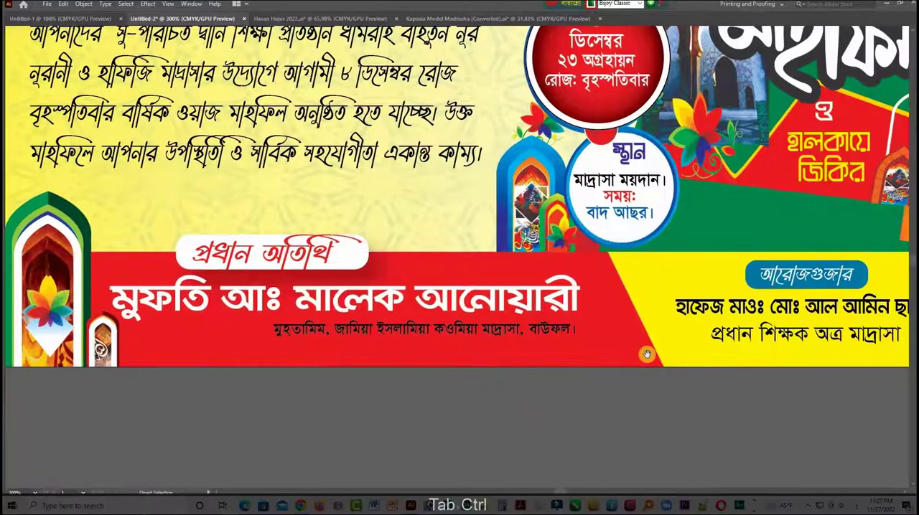
- Duplicate the red footer strip slightly to the right behind the original and darken the copy with about 33% black as an edge stripe
{"action": "left_click_drag", "start_coordinate": [647, 354], "coordinate": [486, 391]}
{"action": "left_click", "coordinate": [470, 375]}
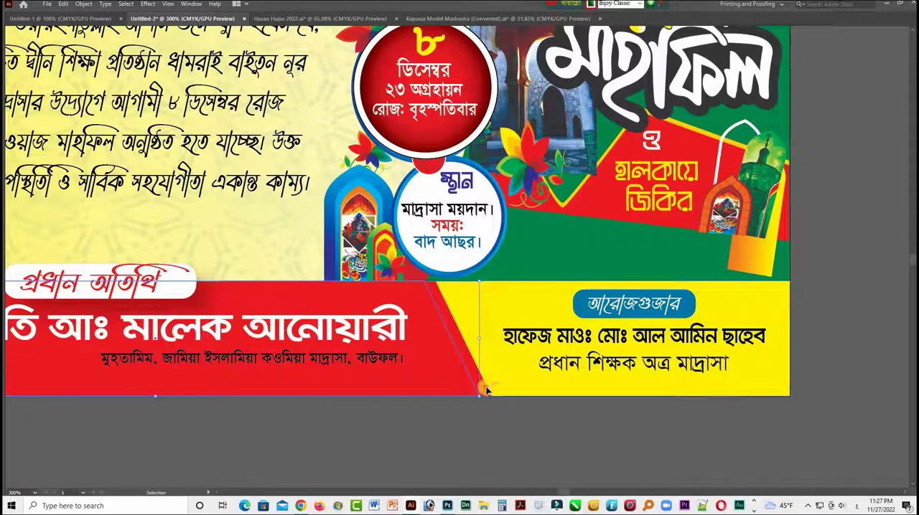
{"action": "key", "text": "Tab"}
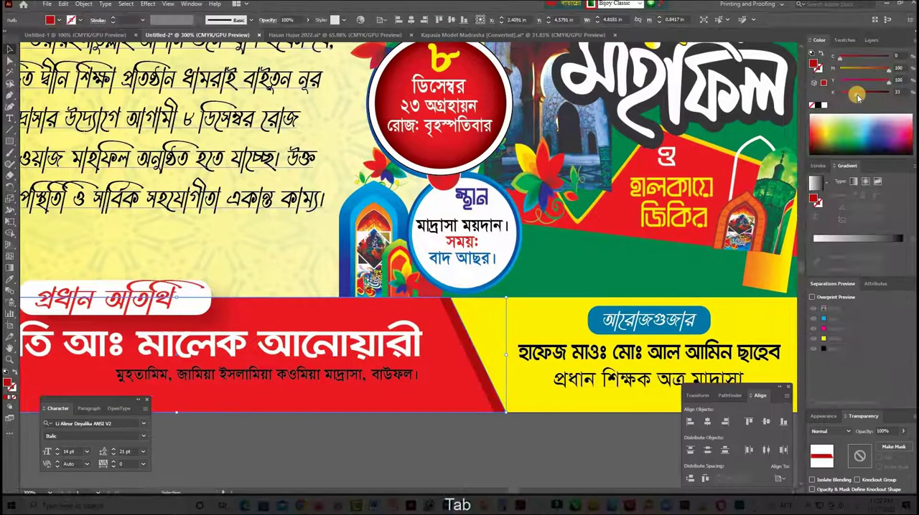
{"action": "key", "text": "Tab"}
- Enlarge the signatory's name slightly in the yellow footer and unlock all objects
{"action": "key", "text": "ctrl+KP_Subtract"}
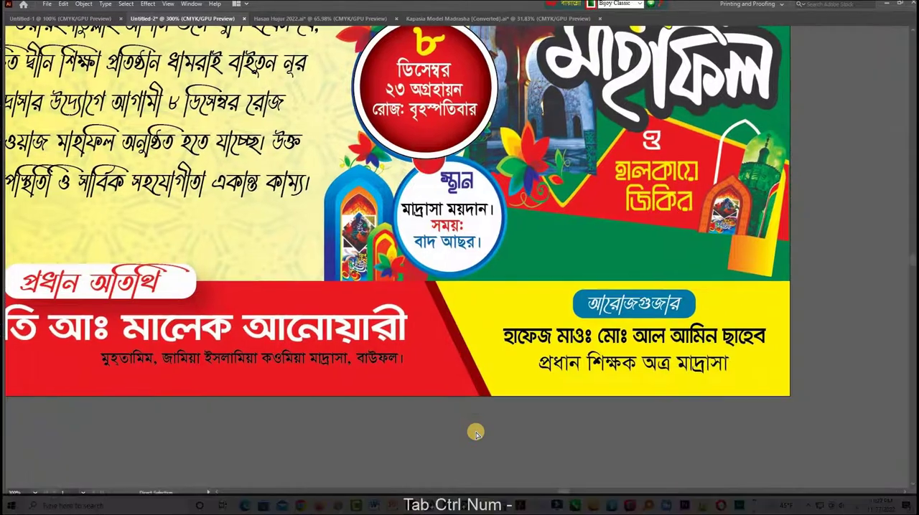
{"action": "key", "text": "space"}
{"action": "left_click", "coordinate": [626, 313]}
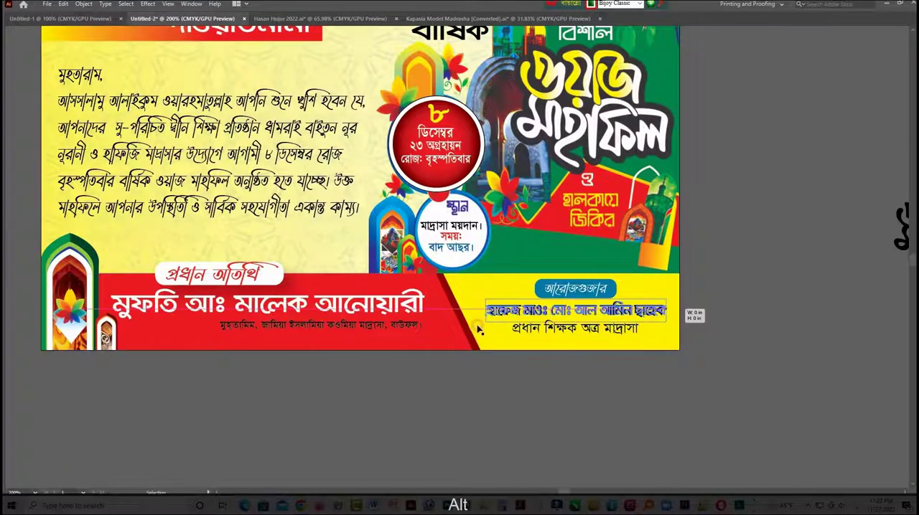
{"action": "left_click_drag", "start_coordinate": [488, 310], "coordinate": [568, 346]}
{"action": "key", "text": "ctrl+alt+2"}
{"action": "key", "text": "space"}
{"action": "mouse_move", "coordinate": [467, 363]}
{"action": "left_mouse_down"}
{"action": "mouse_move", "coordinate": [471, 417]}
{"action": "mouse_move", "coordinate": [419, 467]}
{"action": "mouse_move", "coordinate": [461, 368]}
{"action": "left_mouse_up"}
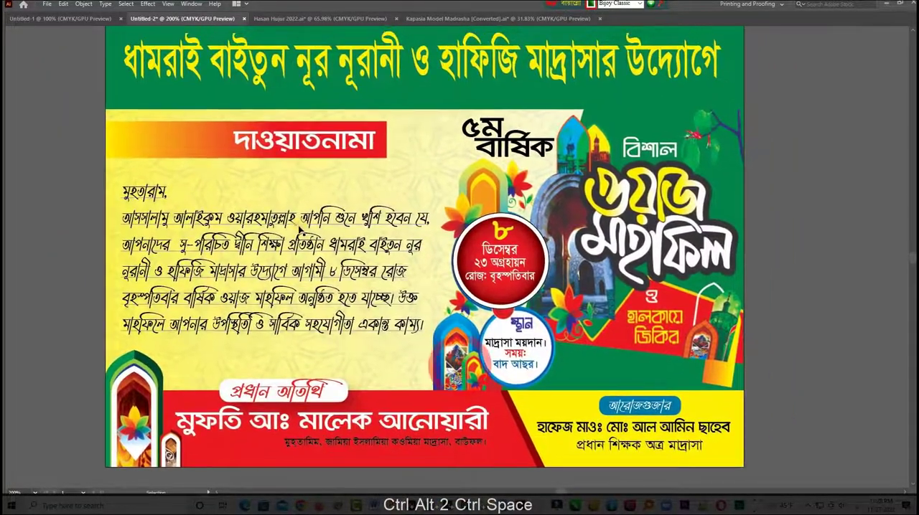
- Nudge the invitation text block up slightly and enlarge its salutation word to 20 pt
{"action": "left_click_drag", "start_coordinate": [298, 223], "coordinate": [298, 218]}
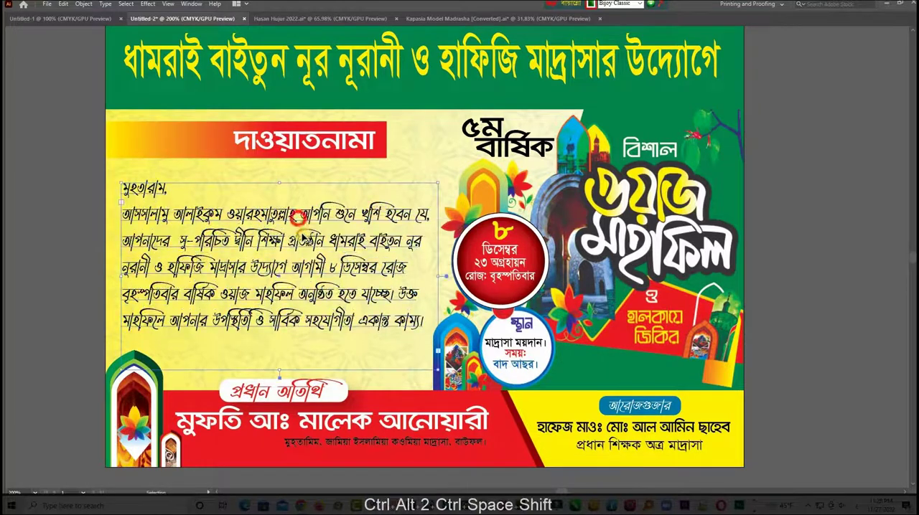
{"action": "double_click", "coordinate": [147, 192]}
{"action": "key", "text": "ctrl+shift+period"}
{"action": "key", "text": "ctrl+shift+period"}
{"action": "key", "text": "ctrl+shift+period"}
{"action": "key", "text": "ctrl+shift+period"}
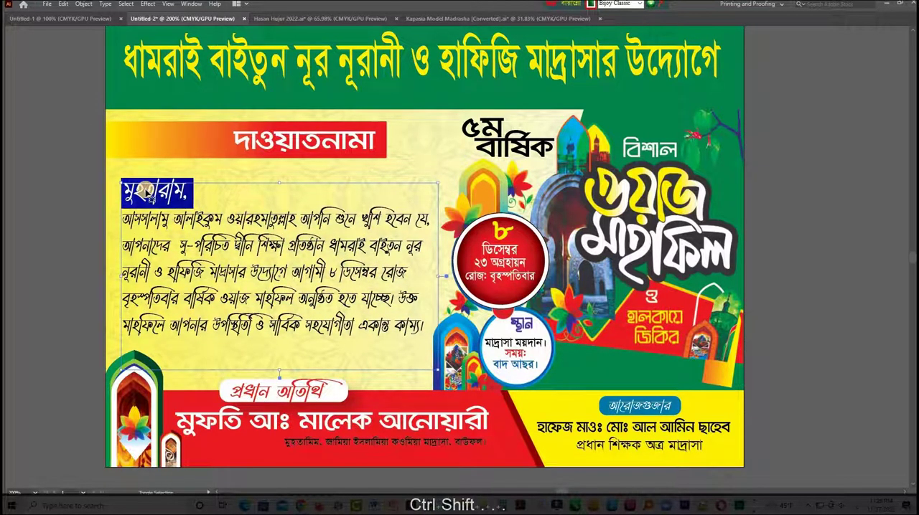
{"action": "left_click", "coordinate": [151, 199]}
{"action": "key", "text": "Tab"}
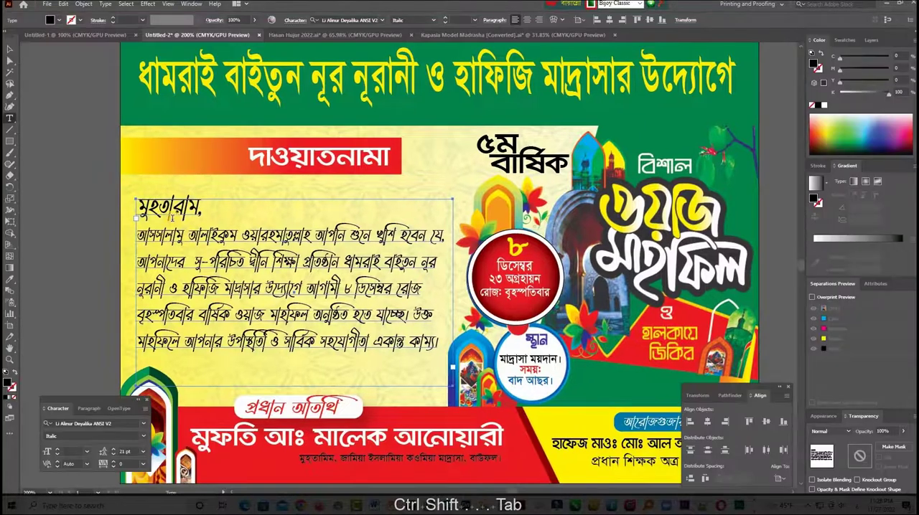
{"action": "triple_click", "coordinate": [173, 211]}
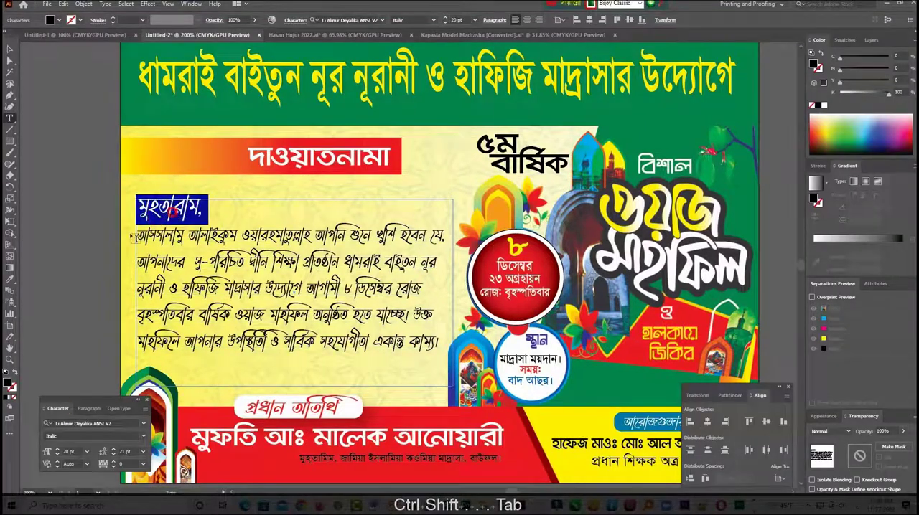
- Recolour the salutation word dark red with 100% magenta, 100% yellow and 40% black
{"action": "left_click", "coordinate": [143, 439]}
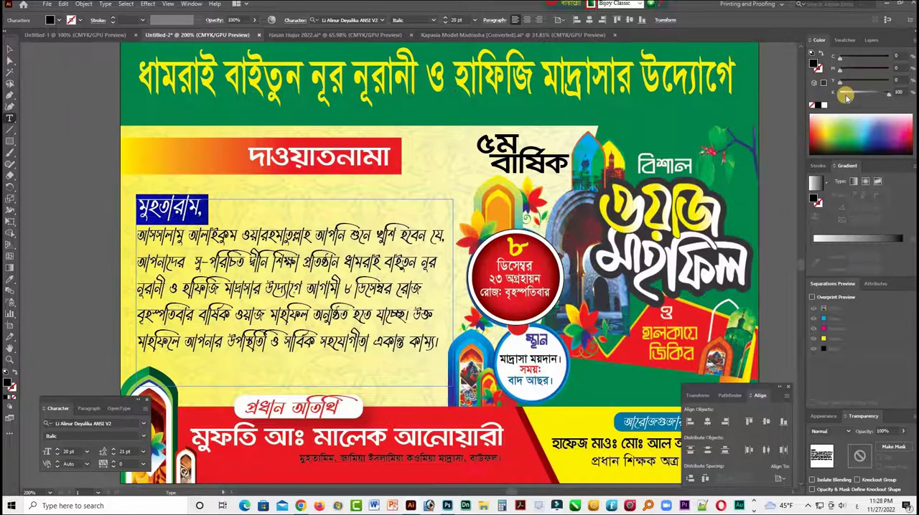
{"action": "left_click_drag", "start_coordinate": [859, 81], "coordinate": [886, 87]}
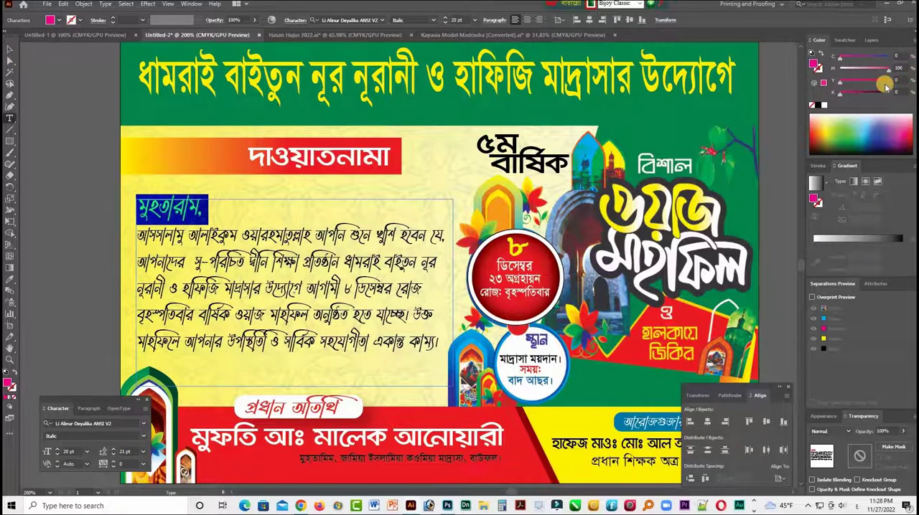
{"action": "type", "text": "40"}
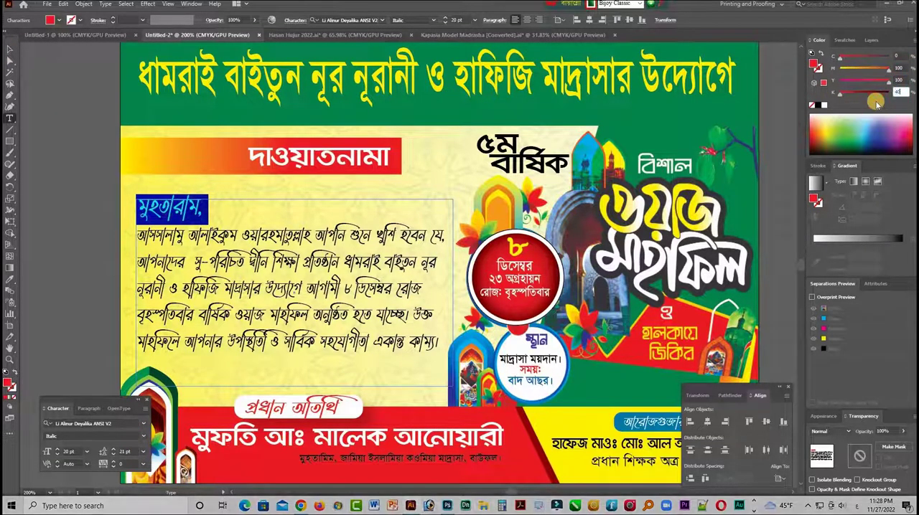
{"action": "key", "text": "Return"}
{"action": "left_click", "coordinate": [10, 48]}
{"action": "left_click", "coordinate": [84, 281]}
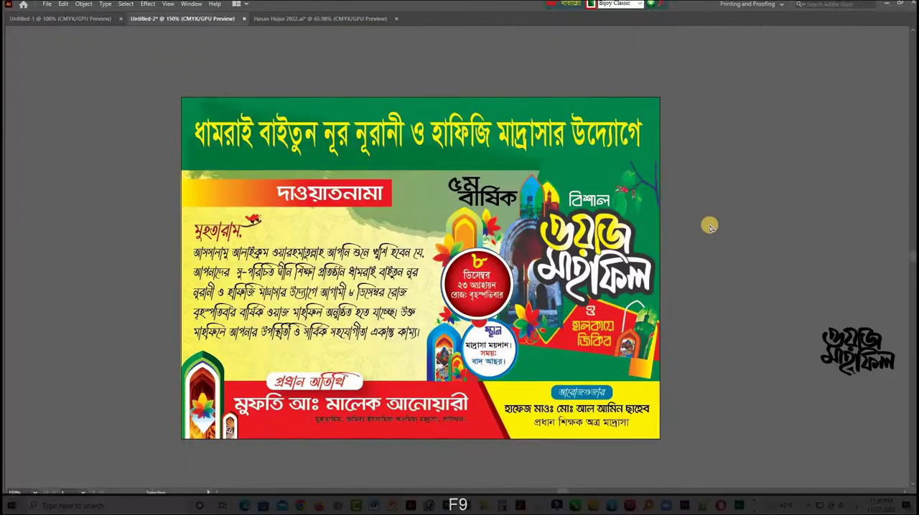
- Unlock all objects and stretch the yellow heading line across the green header slightly taller
{"action": "left_click_drag", "start_coordinate": [824, 287], "coordinate": [733, 288]}
{"action": "key", "text": "Delete"}
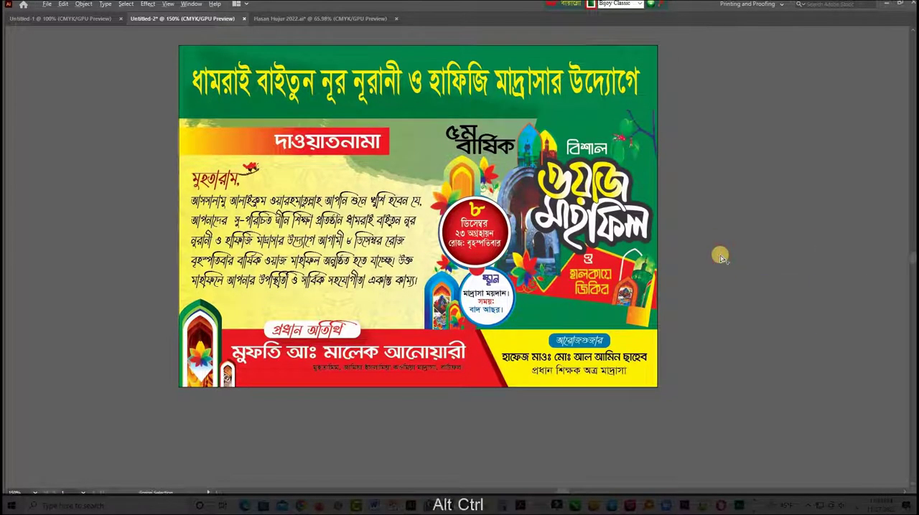
{"action": "left_click_drag", "start_coordinate": [619, 248], "coordinate": [647, 253]}
{"action": "left_click_drag", "start_coordinate": [545, 202], "coordinate": [649, 243]}
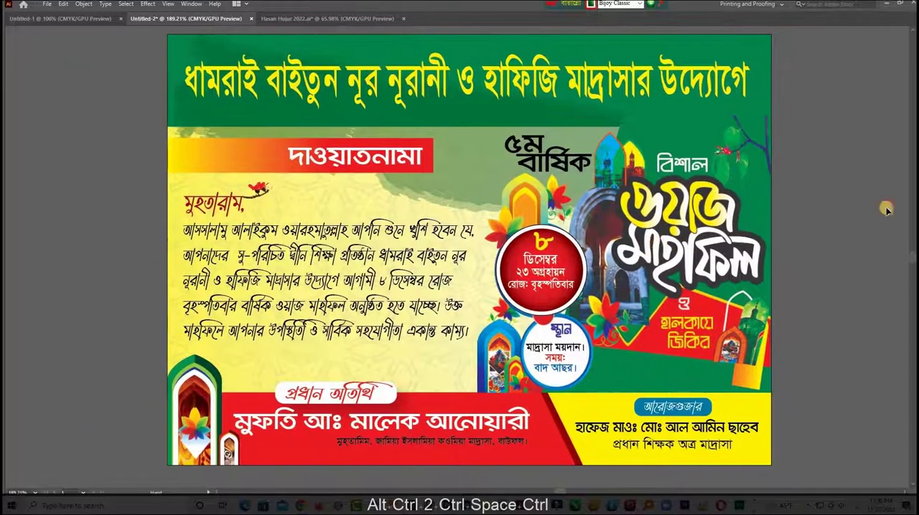
{"action": "key", "text": "ctrl+alt+2"}
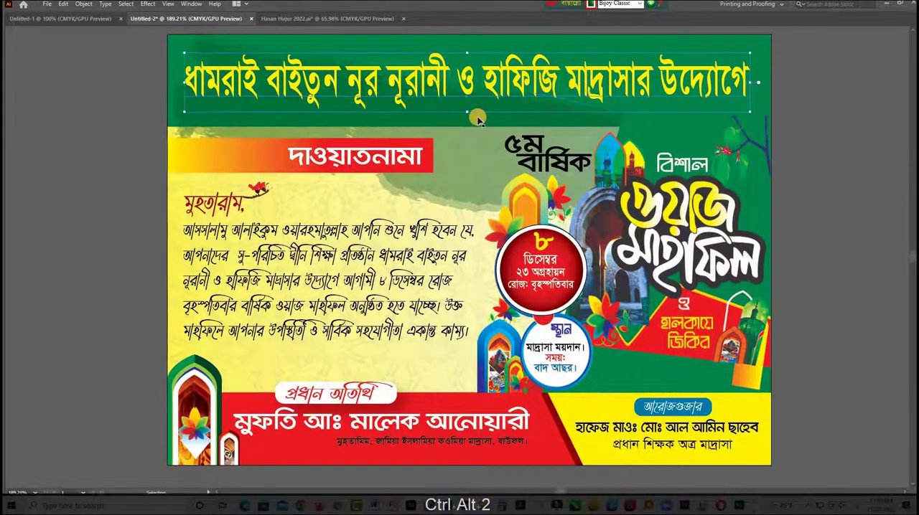
{"action": "left_click", "coordinate": [470, 120]}
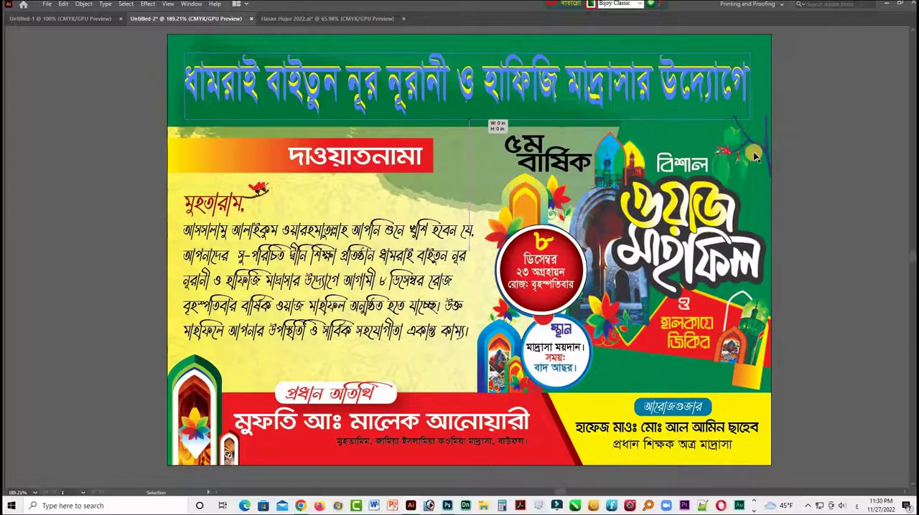
{"action": "left_click", "coordinate": [841, 147]}
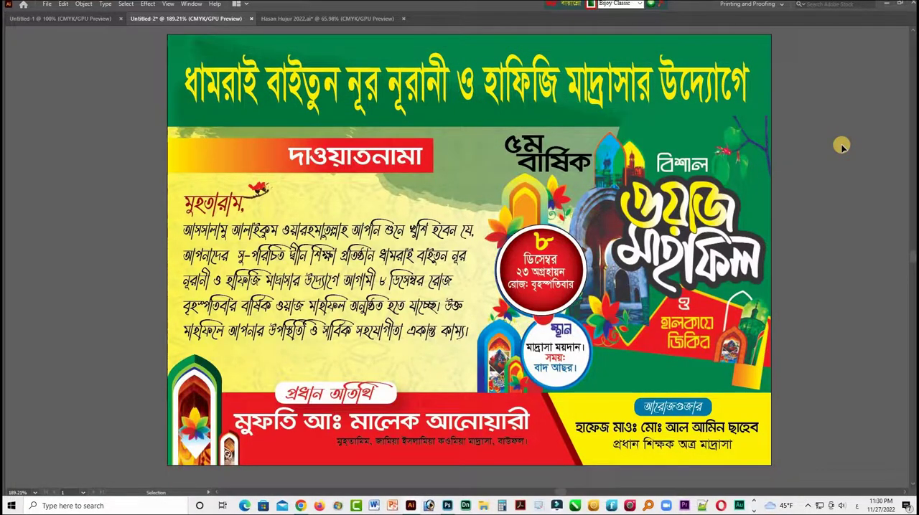
{"action": "key", "text": "Tab"}
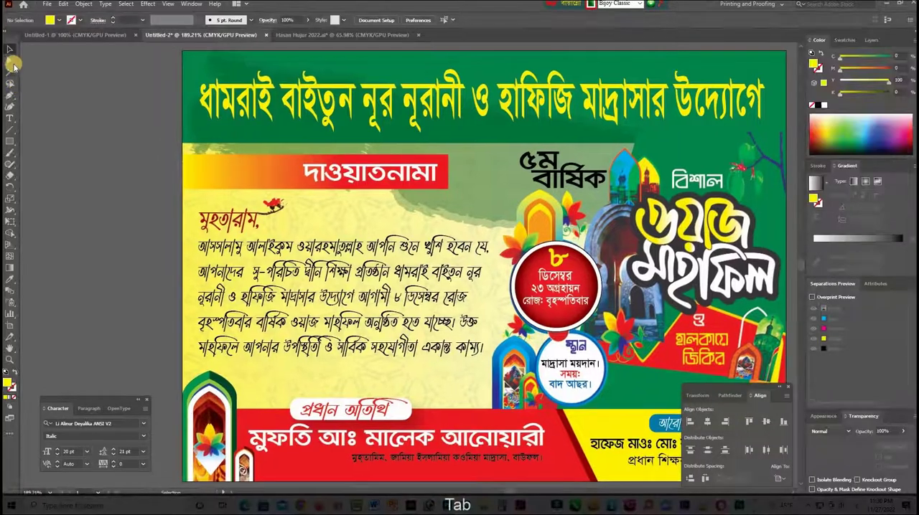
{"action": "left_click", "coordinate": [447, 191]}
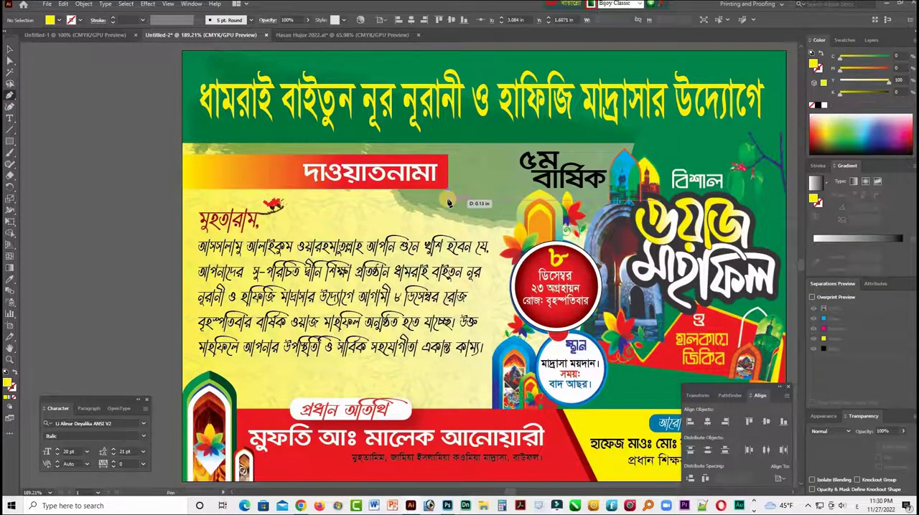
{"action": "left_click", "coordinate": [184, 194]}
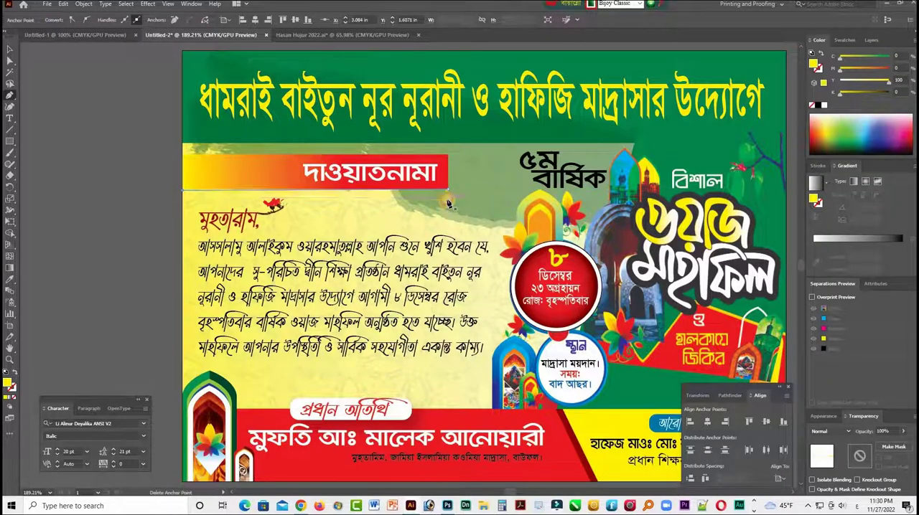
{"action": "key", "text": "ctrl+z"}
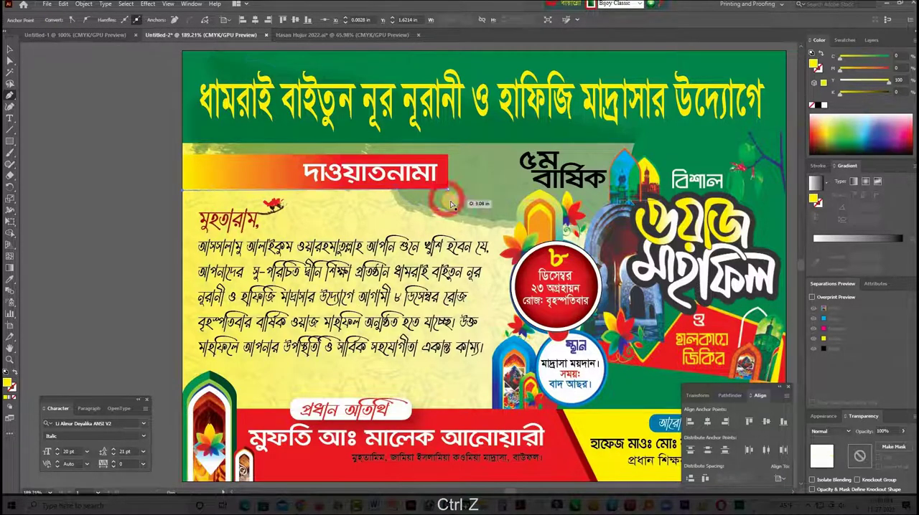
{"action": "key", "text": "ctrl+z"}
{"action": "key", "text": "ctrl+z"}
- Draw a thin yellow wedge about 3.08 in long under the title ribbon with the Pen tool, tapering to the poster's left edge
{"action": "key", "text": "ctrl+space"}
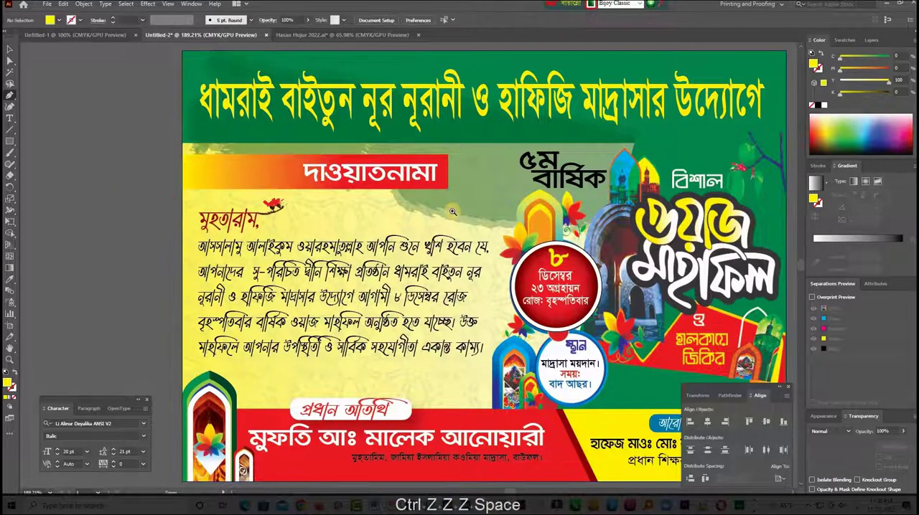
{"action": "left_click_drag", "start_coordinate": [452, 210], "coordinate": [504, 219]}
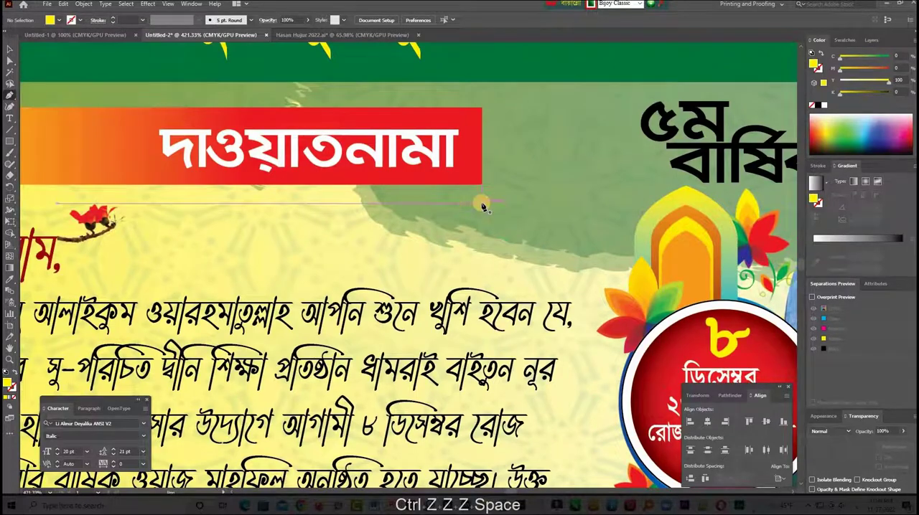
{"action": "left_click", "coordinate": [481, 204]}
{"action": "left_click", "coordinate": [481, 185]}
{"action": "key", "text": "space"}
{"action": "left_click_drag", "start_coordinate": [544, 195], "coordinate": [636, 195]}
{"action": "left_click", "coordinate": [226, 185]}
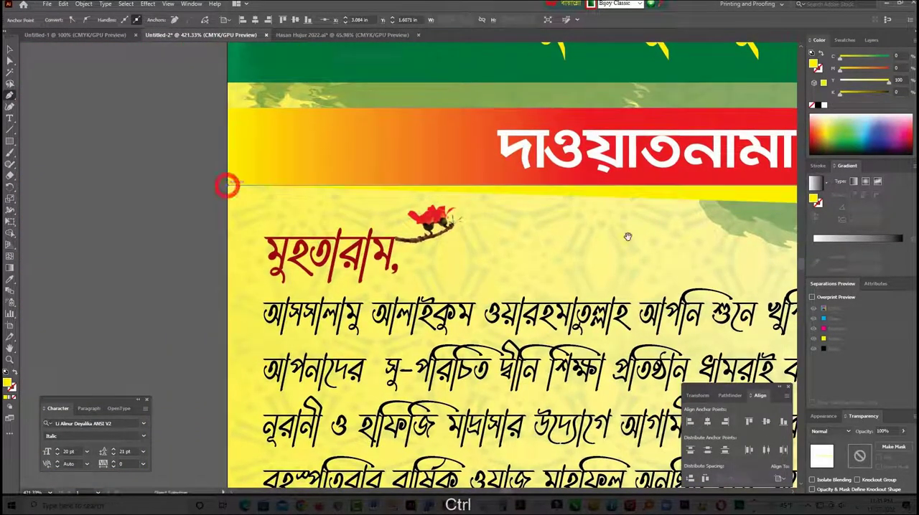
{"action": "left_click_drag", "start_coordinate": [652, 229], "coordinate": [385, 225]}
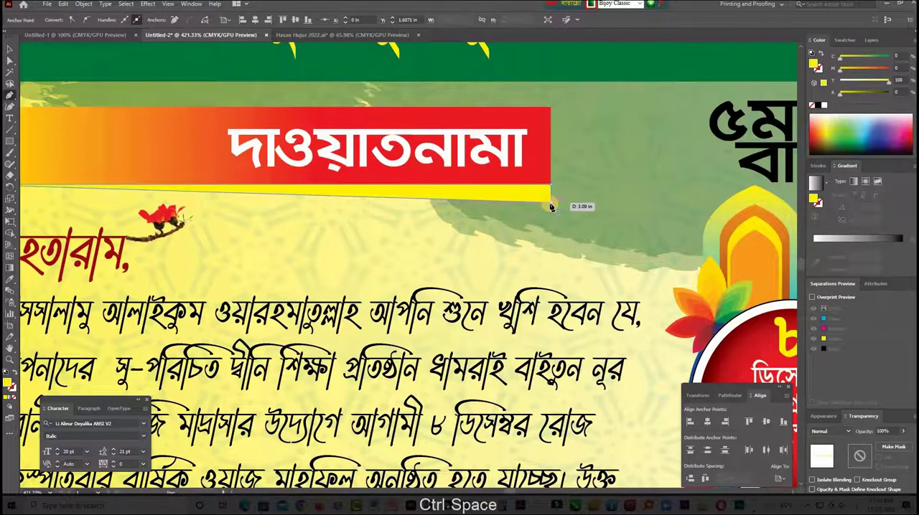
{"action": "left_click", "coordinate": [551, 207]}
{"action": "key", "text": "Tab"}
{"action": "key", "text": "Tab"}
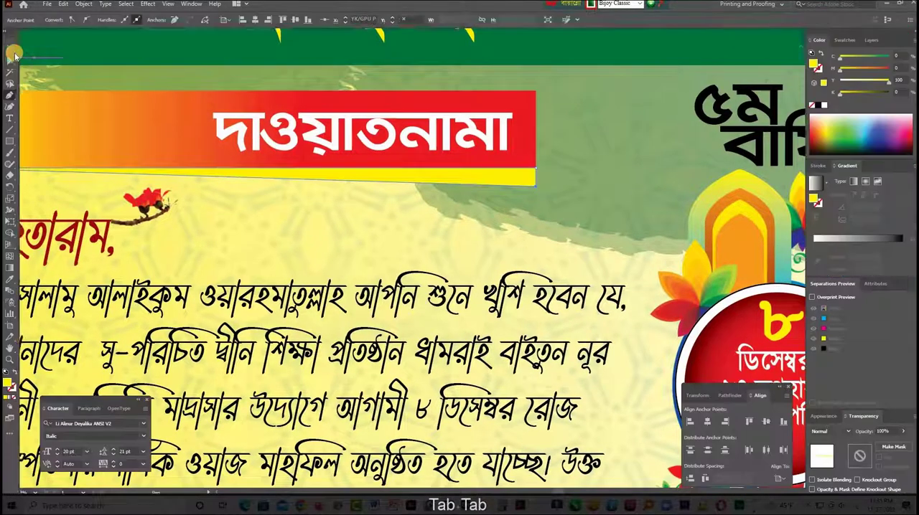
- Move the wedge's lower right anchor point inward so its right end slants under the ribbon
{"action": "left_click", "coordinate": [538, 231]}
{"action": "left_click", "coordinate": [550, 199]}
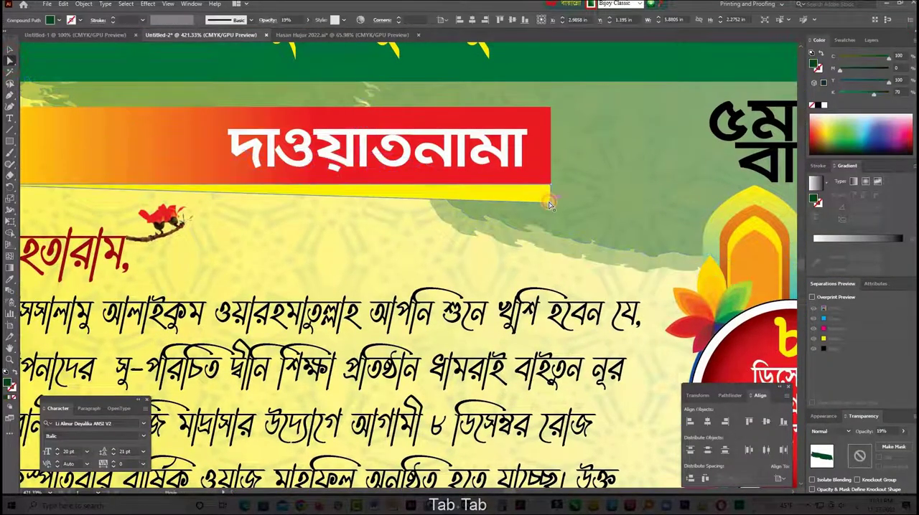
{"action": "mouse_move", "coordinate": [550, 206]}
{"action": "left_mouse_down"}
{"action": "mouse_move", "coordinate": [532, 206]}
{"action": "mouse_move", "coordinate": [546, 206]}
{"action": "left_mouse_up"}
{"action": "left_click", "coordinate": [559, 220]}
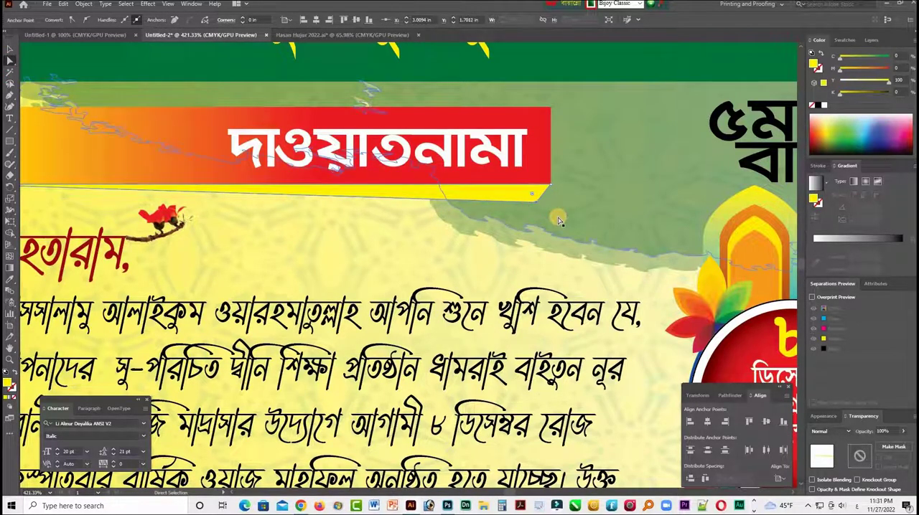
- Recolour the wedge under the ribbon dark red with 100% magenta, 100% yellow and 39% black
{"action": "left_click", "coordinate": [535, 206]}
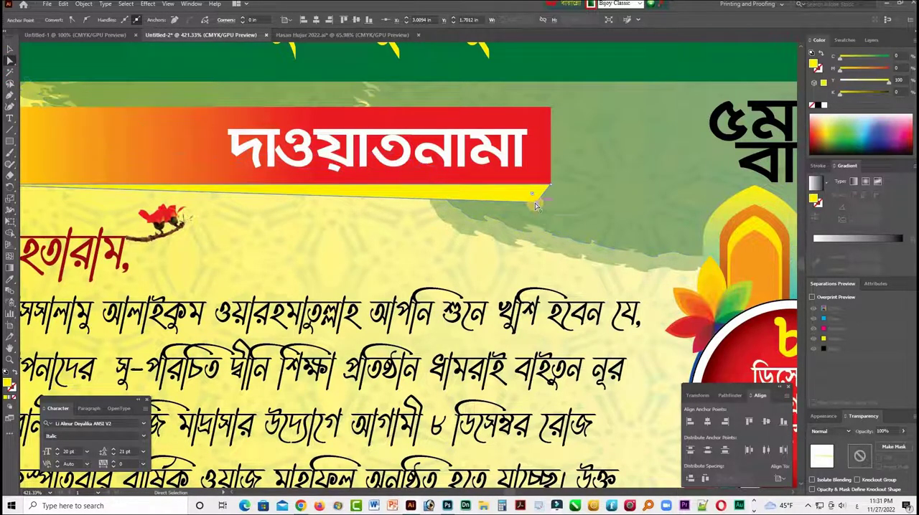
{"action": "left_click_drag", "start_coordinate": [896, 82], "coordinate": [897, 82]}
{"action": "left_click", "coordinate": [852, 92]}
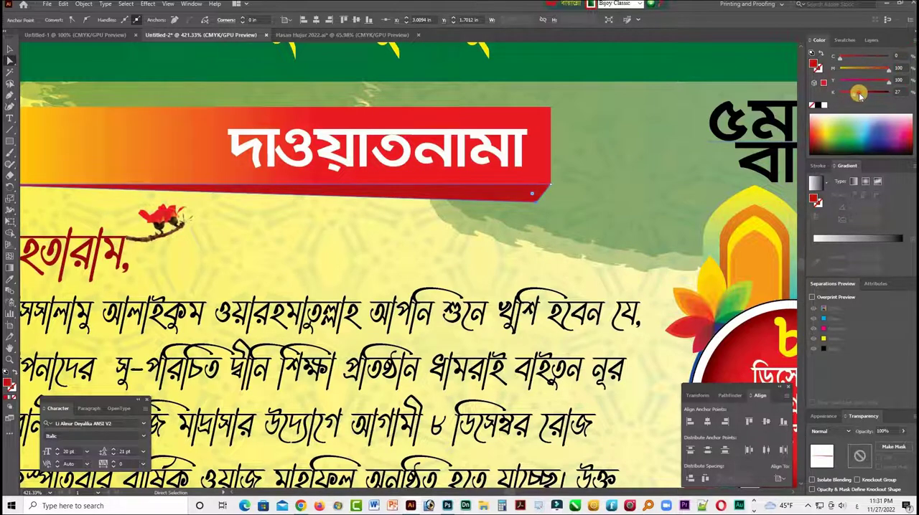
{"action": "left_click", "coordinate": [483, 194]}
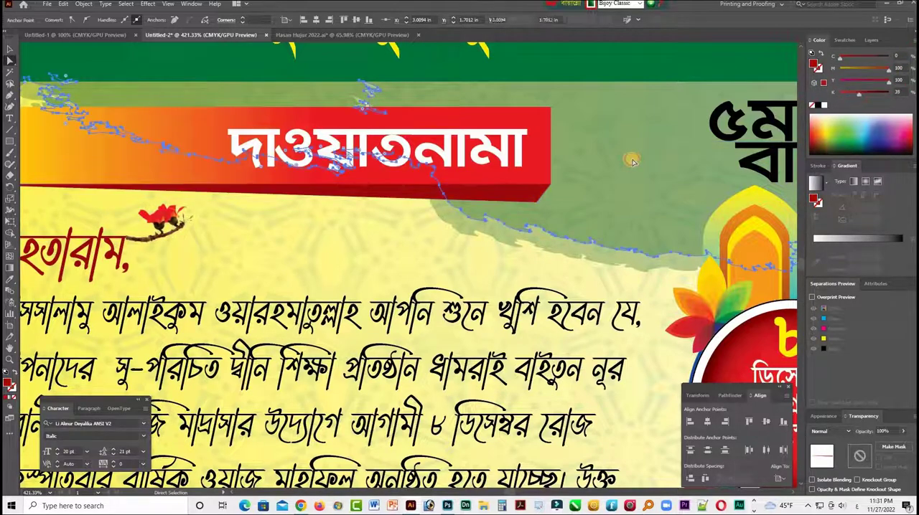
{"action": "left_click", "coordinate": [483, 194]}
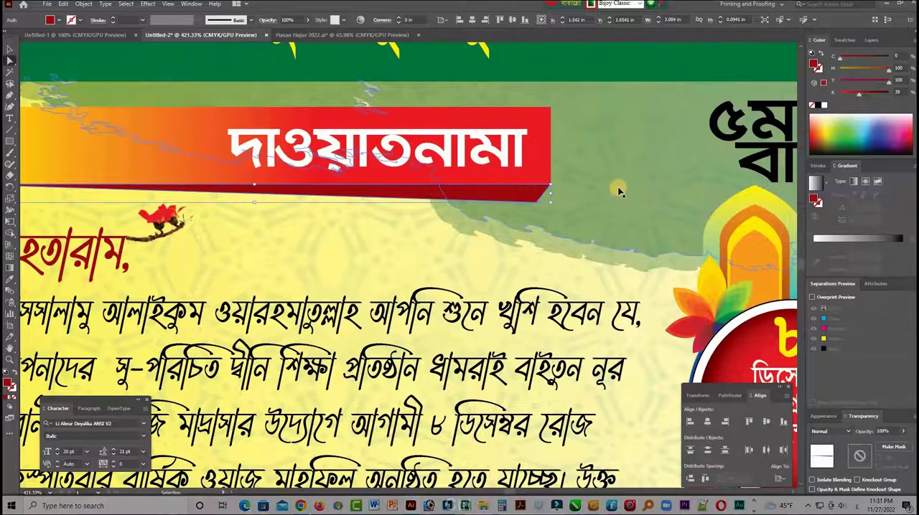
{"action": "key", "text": "ctrl+KP_Subtract"}
{"action": "key", "text": "ctrl+KP_Subtract"}
{"action": "key", "text": "ctrl+KP_Subtract"}
{"action": "left_click", "coordinate": [207, 235]}
{"action": "left_click_drag", "start_coordinate": [555, 288], "coordinate": [547, 267]}
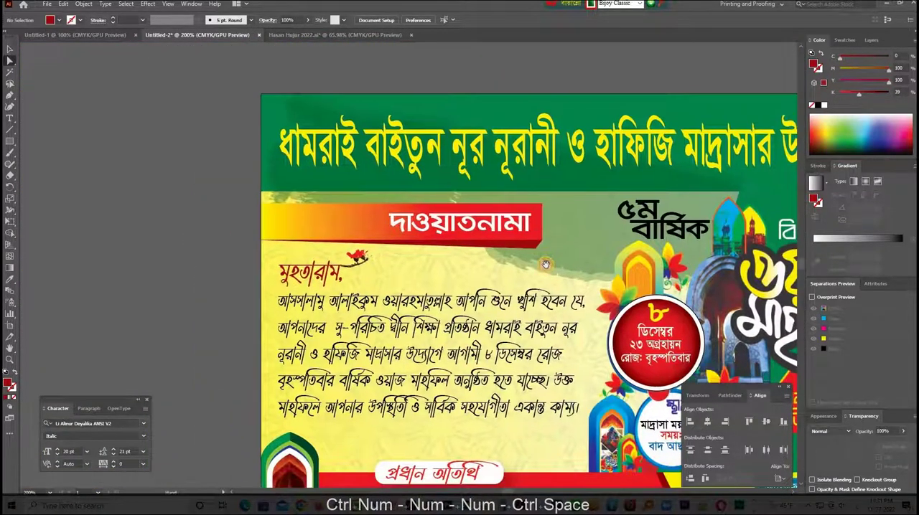
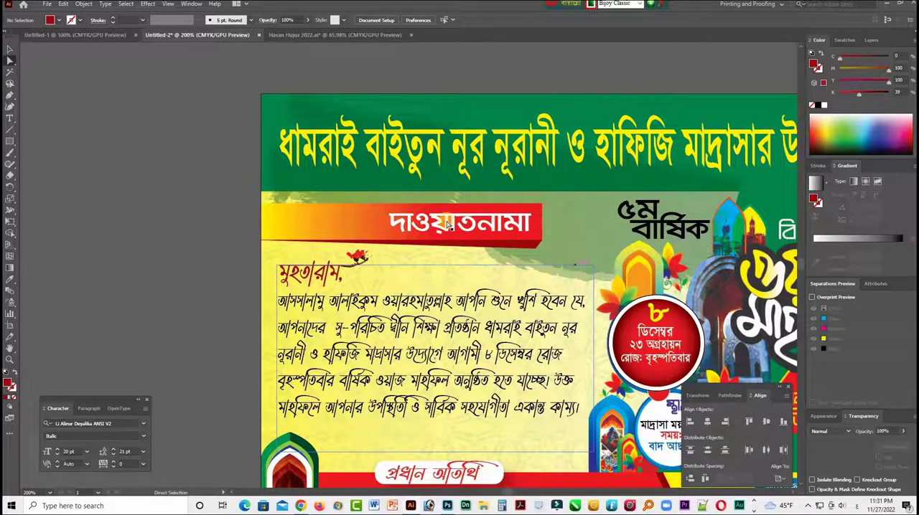
- Unlock all objects and draw a circle about 0.28 in across over the title ribbon's lower right corner
{"action": "left_click", "coordinate": [15, 50]}
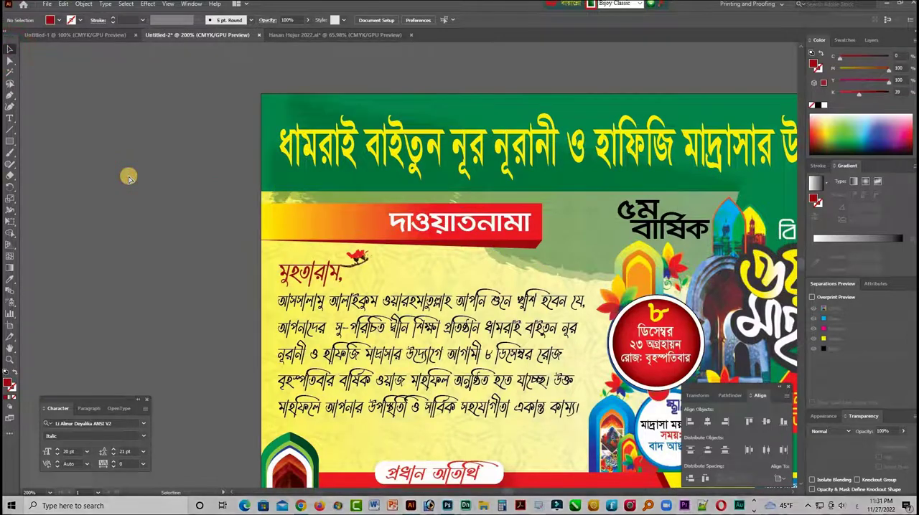
{"action": "key", "text": "Tab"}
{"action": "key", "text": "ctrl+minus"}
{"action": "key", "text": "space"}
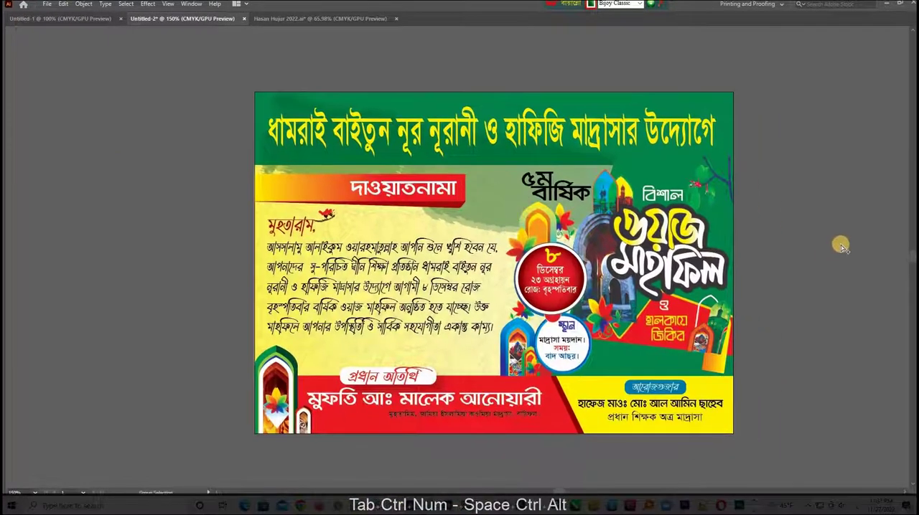
{"action": "key", "text": "ctrl+alt+2"}
{"action": "left_click", "coordinate": [841, 243]}
{"action": "key", "text": "ctrl+space"}
{"action": "left_click_drag", "start_coordinate": [742, 242], "coordinate": [732, 239]}
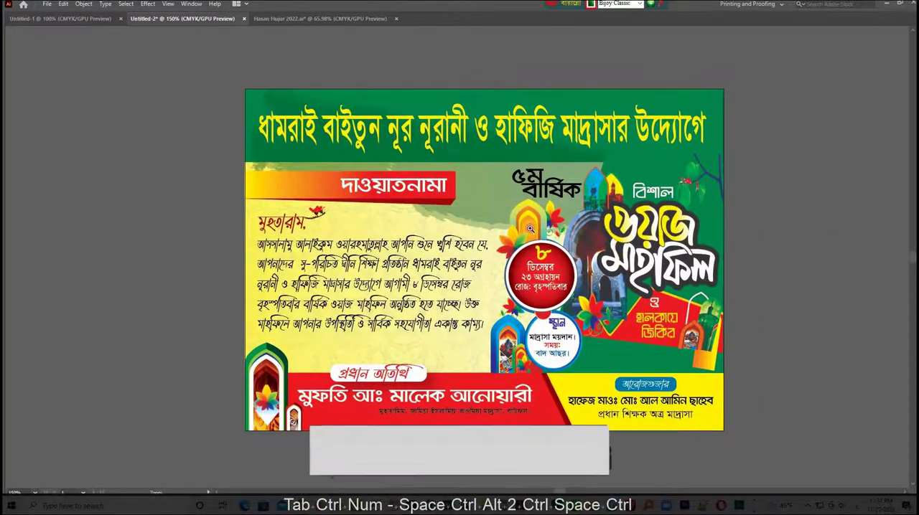
{"action": "left_click_drag", "start_coordinate": [434, 209], "coordinate": [552, 231]}
{"action": "key", "text": "Tab"}
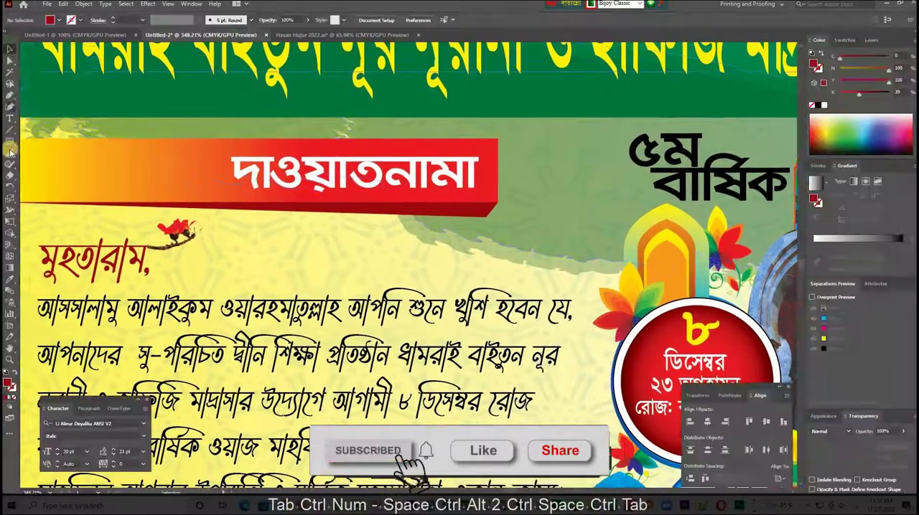
{"action": "left_click_drag", "start_coordinate": [10, 141], "coordinate": [60, 166]}
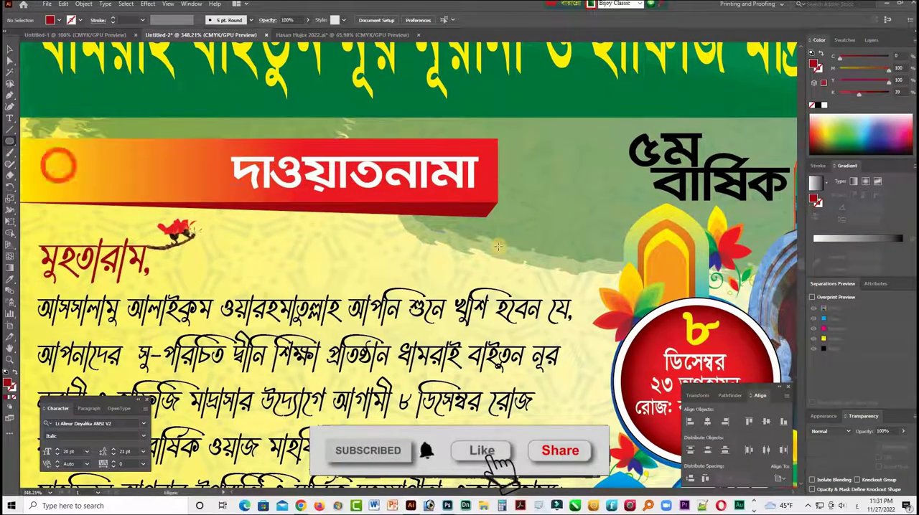
{"action": "key", "text": "alt+shift"}
{"action": "left_click_drag", "start_coordinate": [473, 213], "coordinate": [509, 243]}
- Fill the circle with a radial gradient from black at the centre to white at 0% opacity at the edge
{"action": "left_click", "coordinate": [817, 181]}
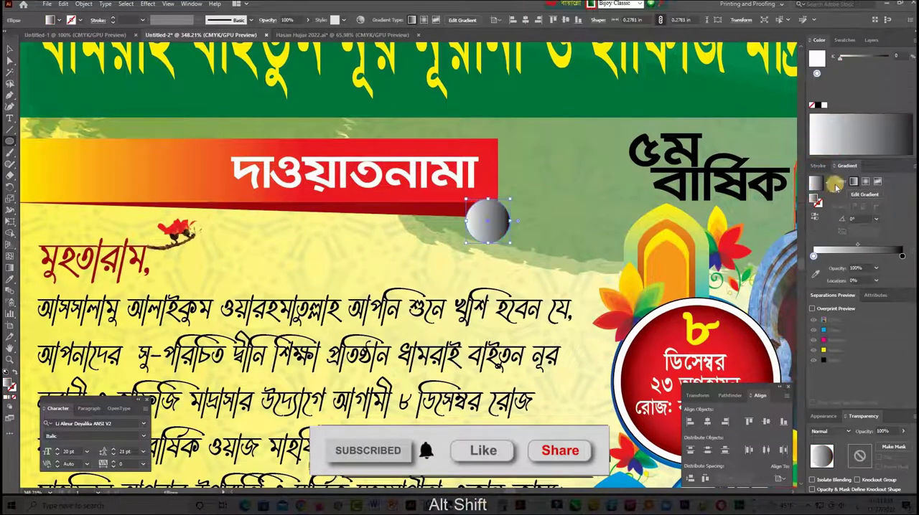
{"action": "left_click", "coordinate": [815, 217]}
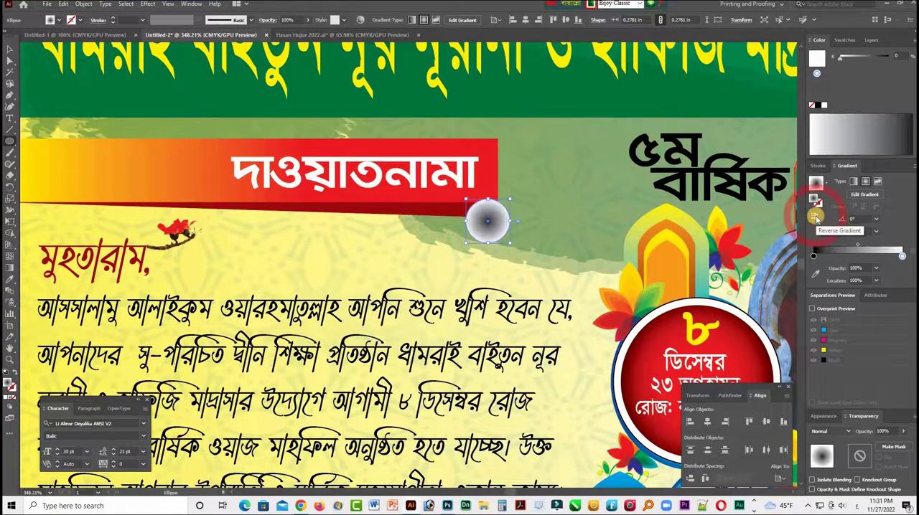
{"action": "left_click", "coordinate": [876, 268]}
{"action": "left_click", "coordinate": [884, 280]}
- Flatten the gradient circle into a thin shadow about 0.05 in high just under the ribbon's right end
{"action": "key", "text": "v"}
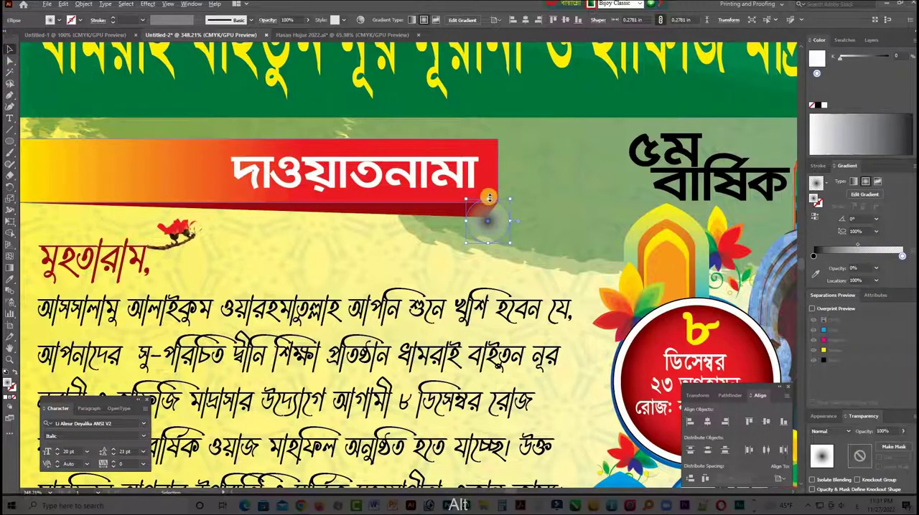
{"action": "left_click_drag", "start_coordinate": [491, 199], "coordinate": [490, 218]}
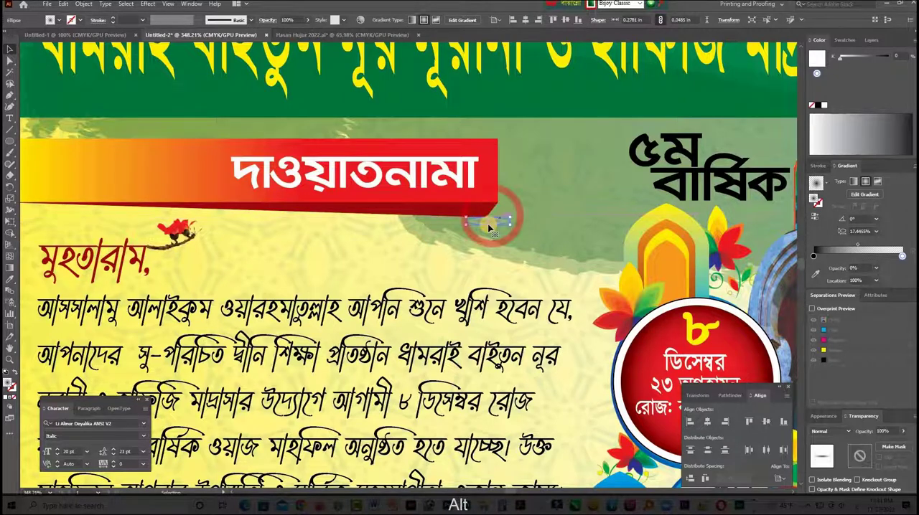
{"action": "left_click", "coordinate": [330, 273]}
{"action": "key", "text": "ctrl+minus"}
{"action": "key", "text": "ctrl+minus"}
{"action": "key", "text": "ctrl+minus"}
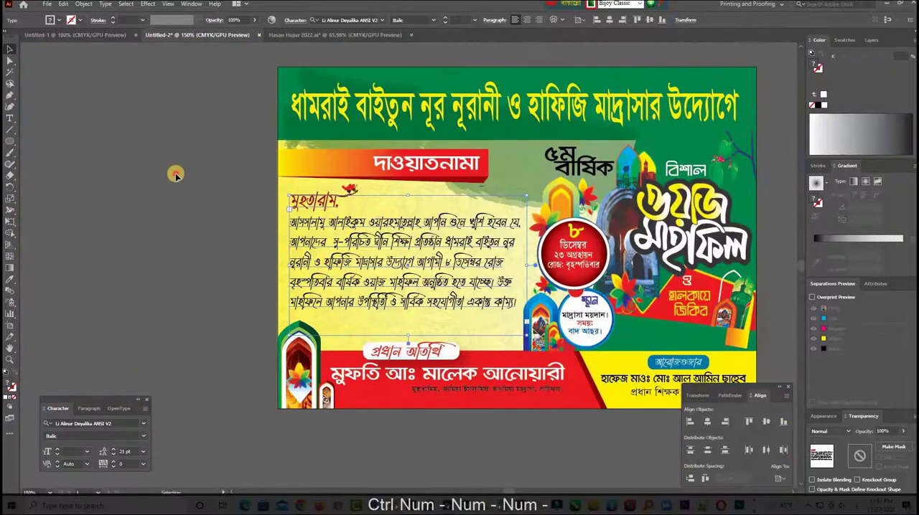
- Enlarge the flat shadow proportionally to about 0.68 × 0.12 in and nudge it up against the ribbon
{"action": "key", "text": "Tab"}
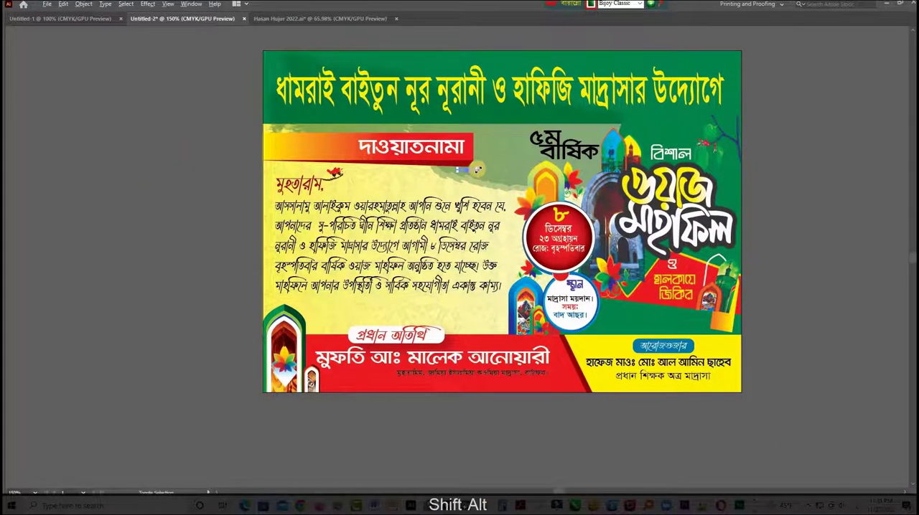
{"action": "left_click_drag", "start_coordinate": [499, 169], "coordinate": [486, 173]}
{"action": "left_click", "coordinate": [777, 226]}
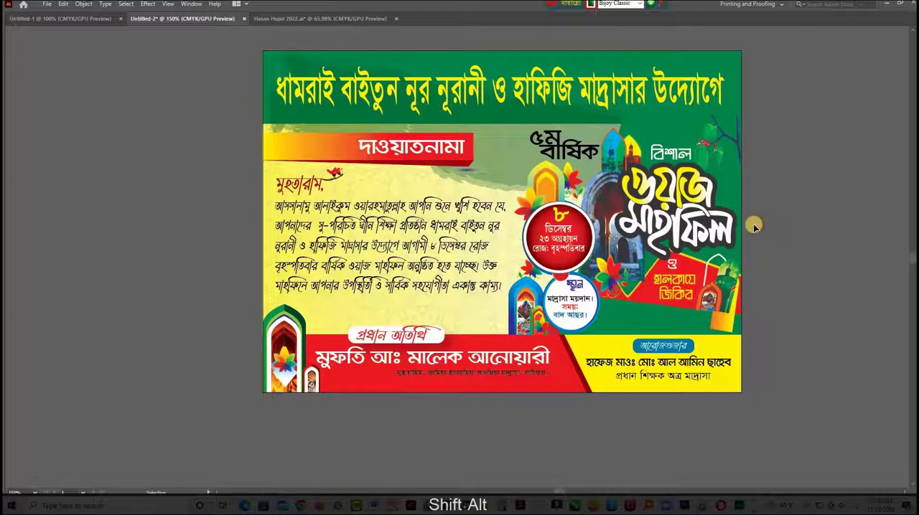
{"action": "key", "text": "Up"}
{"action": "key", "text": "Up"}
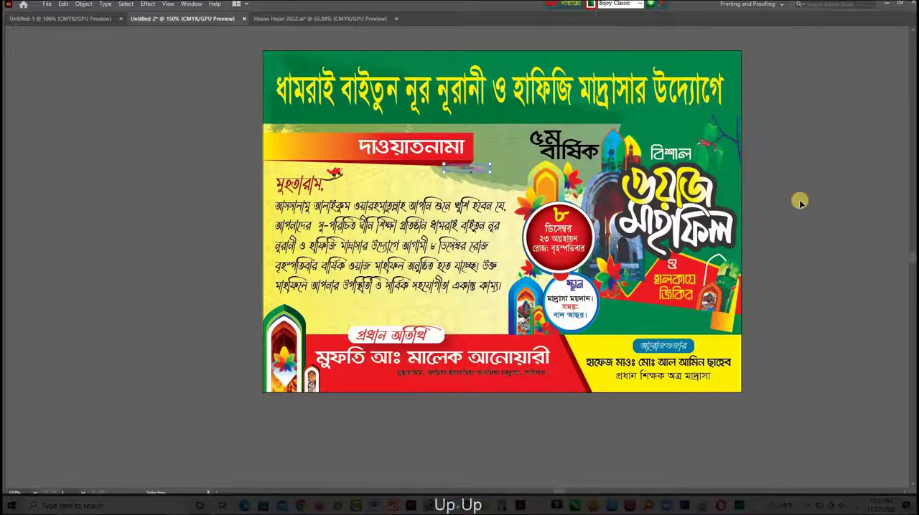
- Bring the dark red wedge, the title ribbon and its title text in front of the shadow
{"action": "left_click", "coordinate": [350, 165]}
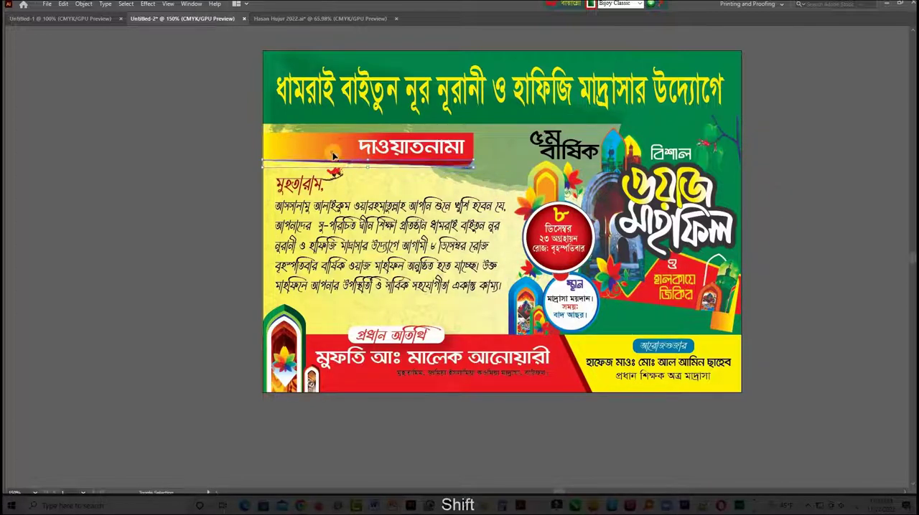
{"action": "key", "text": "ctrl+shift+bracketright"}
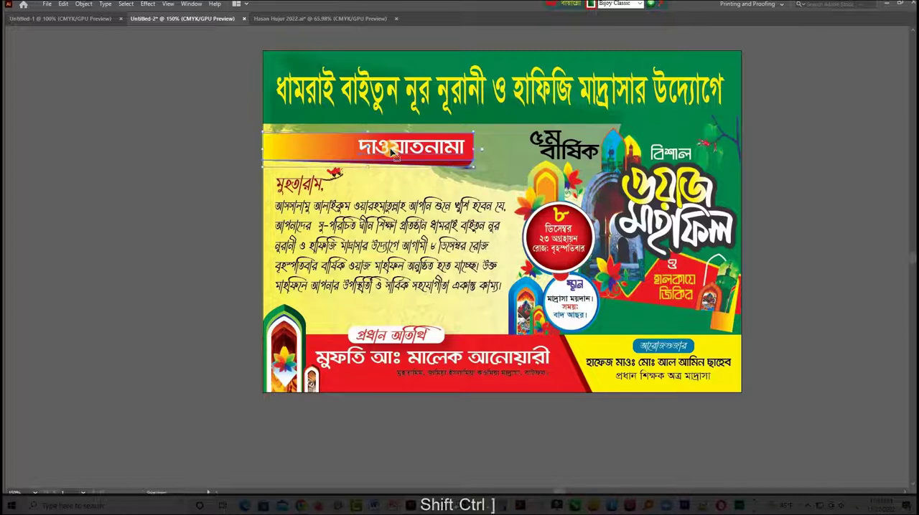
{"action": "left_click", "coordinate": [164, 196]}
{"action": "key", "text": "ctrl+space"}
{"action": "left_click_drag", "start_coordinate": [520, 204], "coordinate": [465, 210]}
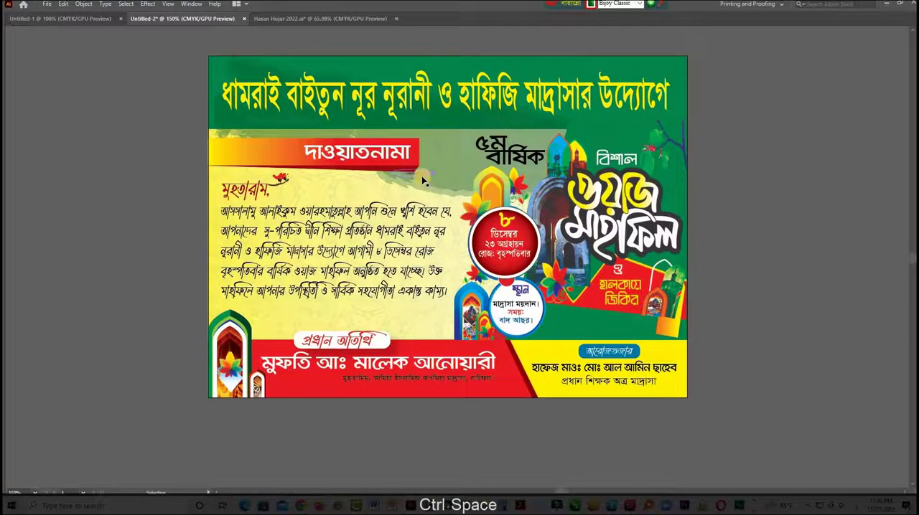
- Set the opacity of the shadow under the title ribbon to 50%
{"action": "left_click", "coordinate": [443, 175]}
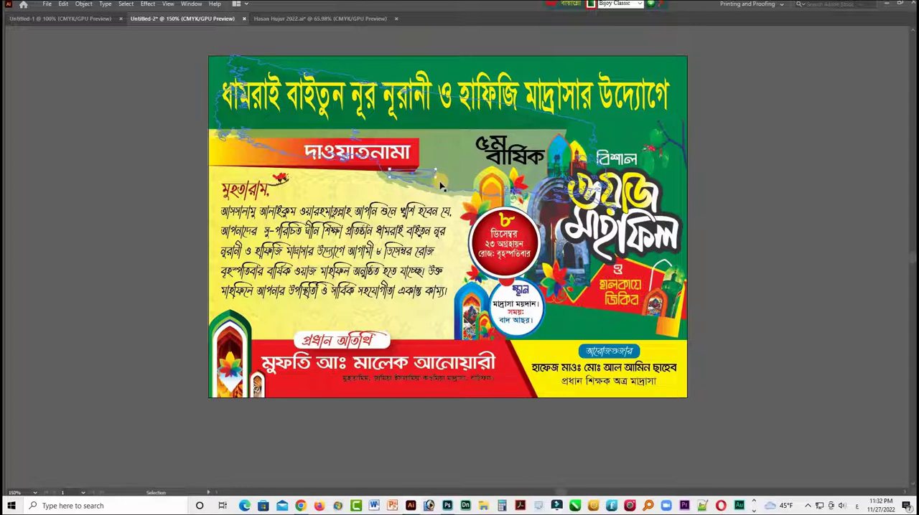
{"action": "left_click", "coordinate": [687, 211]}
{"action": "left_click", "coordinate": [765, 190]}
{"action": "key", "text": "Tab"}
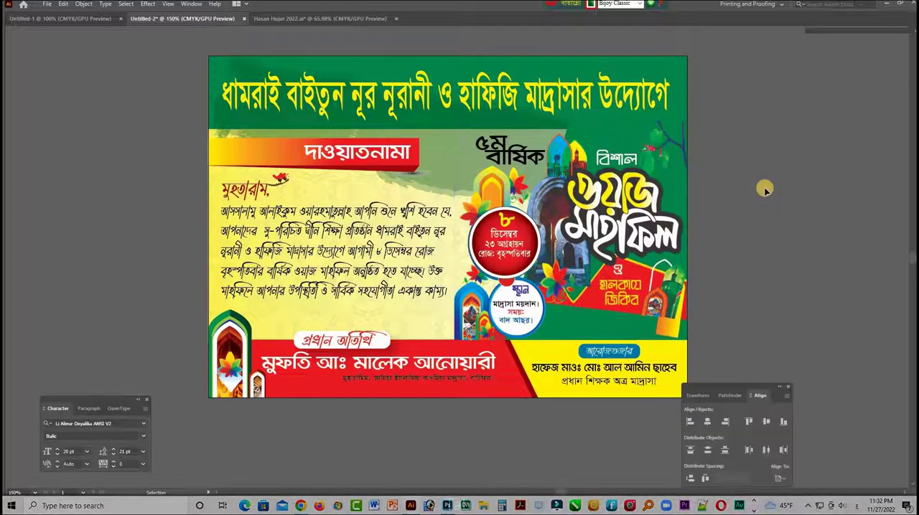
{"action": "key", "text": "Tab"}
{"action": "key", "text": "ctrl+space"}
{"action": "left_click_drag", "start_coordinate": [767, 207], "coordinate": [857, 212]}
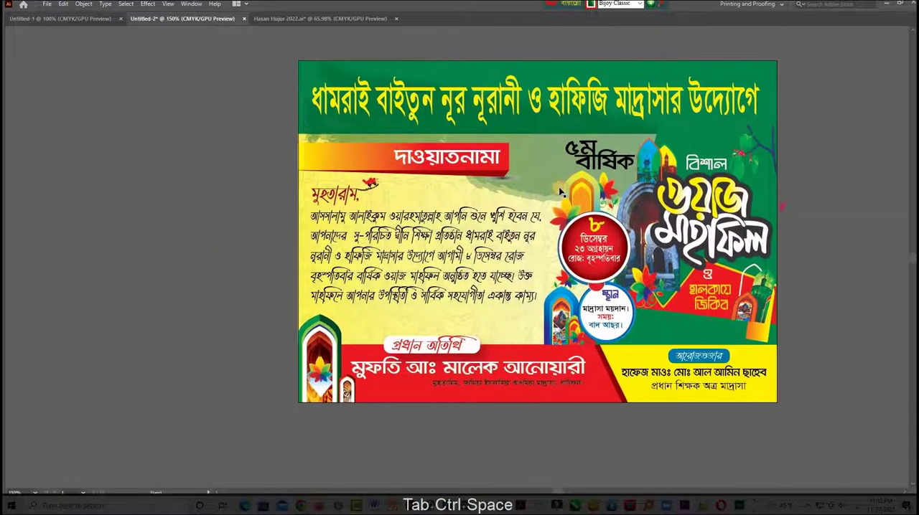
{"action": "left_click", "coordinate": [515, 180]}
{"action": "key", "text": "Tab"}
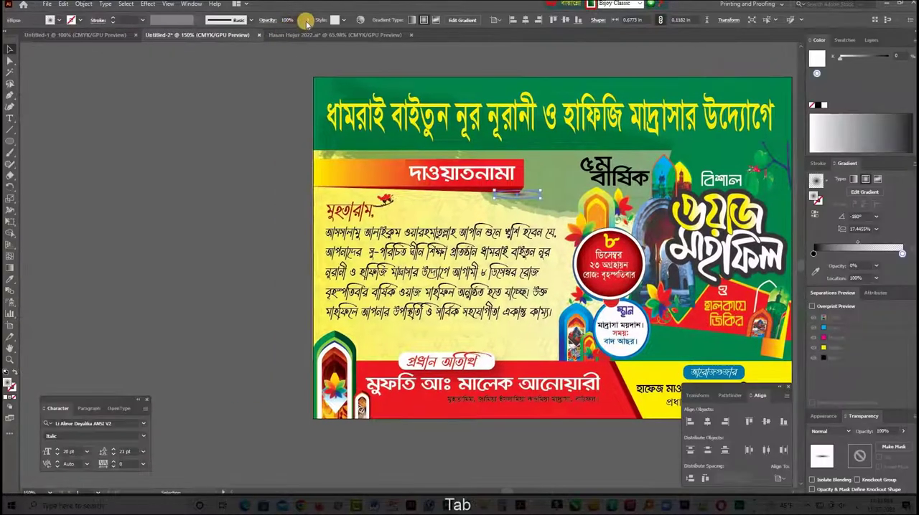
{"action": "left_click", "coordinate": [289, 36]}
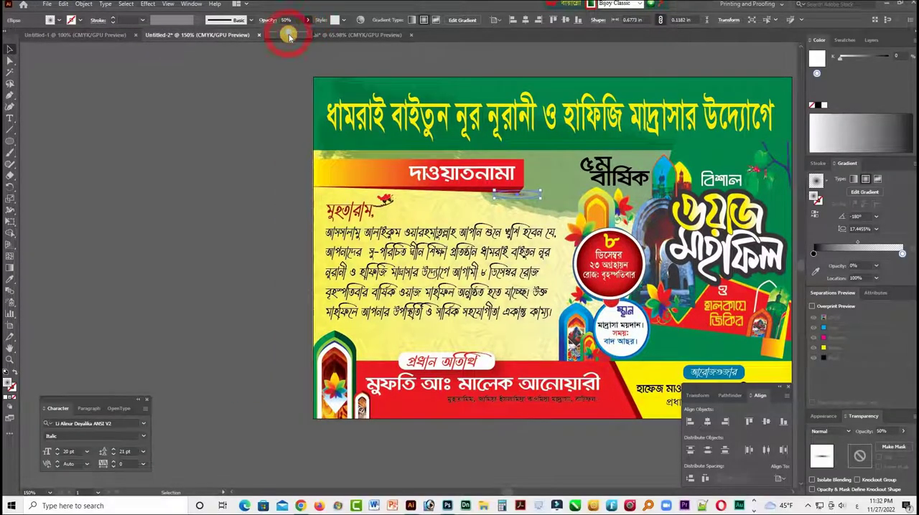
{"action": "left_click", "coordinate": [202, 184]}
- Unlock all objects and reduce the height of the small arch beside the large green arch in the poster's lower left corner
{"action": "left_click_drag", "start_coordinate": [599, 206], "coordinate": [506, 201]}
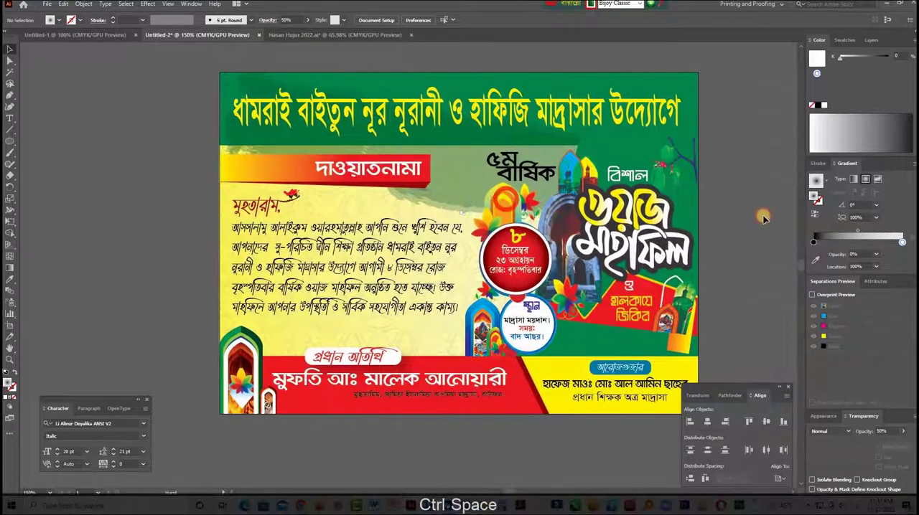
{"action": "key", "text": "Tab"}
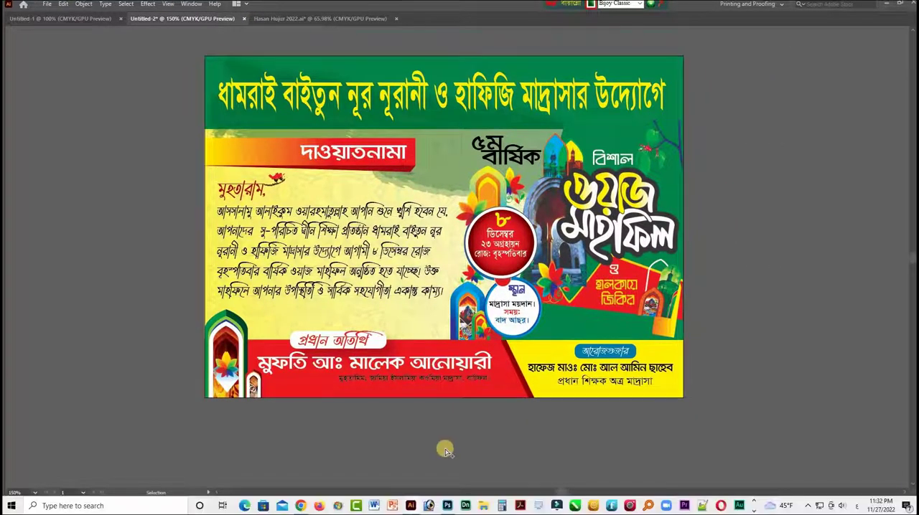
{"action": "key", "text": "ctrl+alt+2"}
{"action": "key", "text": "ctrl+space"}
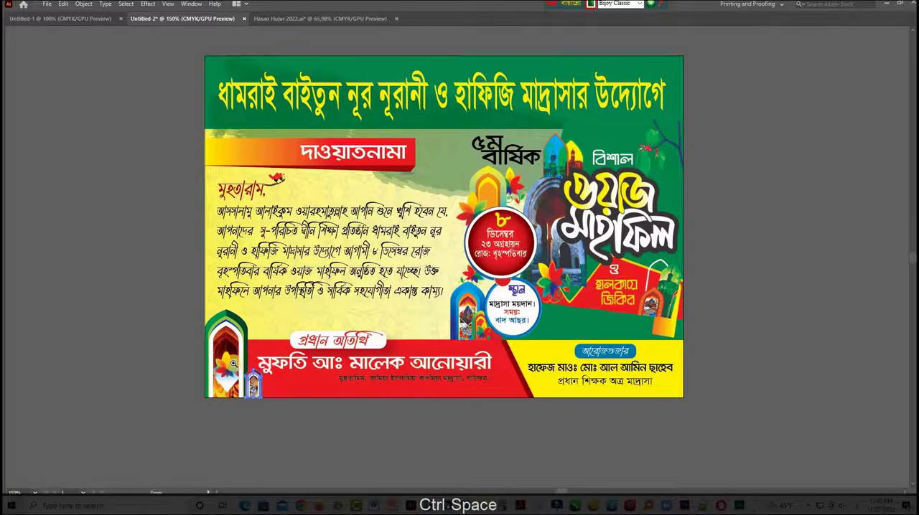
{"action": "left_click_drag", "start_coordinate": [234, 364], "coordinate": [445, 405]}
{"action": "left_click", "coordinate": [281, 395]}
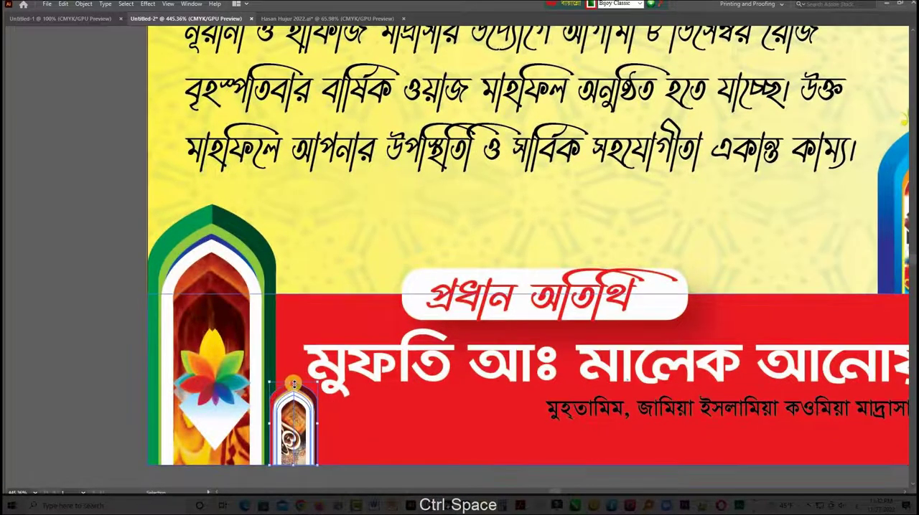
{"action": "left_click_drag", "start_coordinate": [294, 382], "coordinate": [296, 400]}
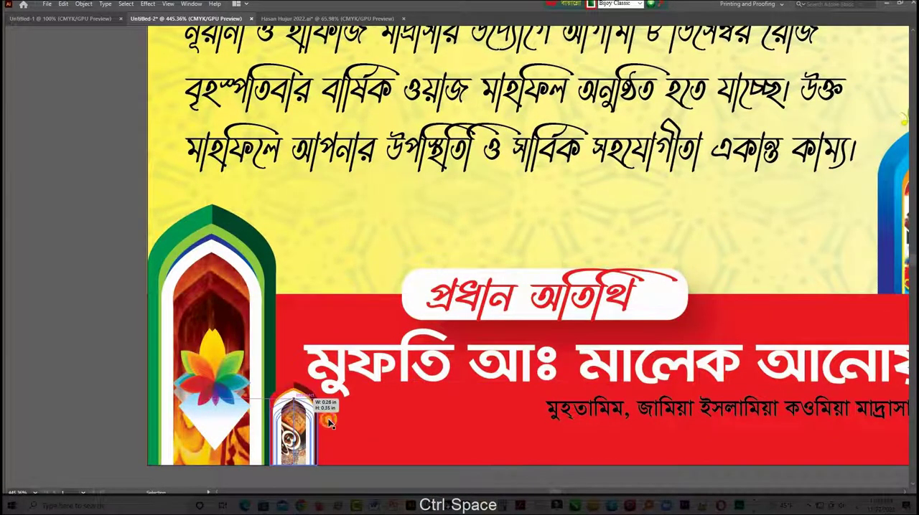
{"action": "left_click", "coordinate": [115, 338]}
{"action": "key", "text": "ctrl+KP_Subtract"}
{"action": "key", "text": "ctrl+KP_Subtract"}
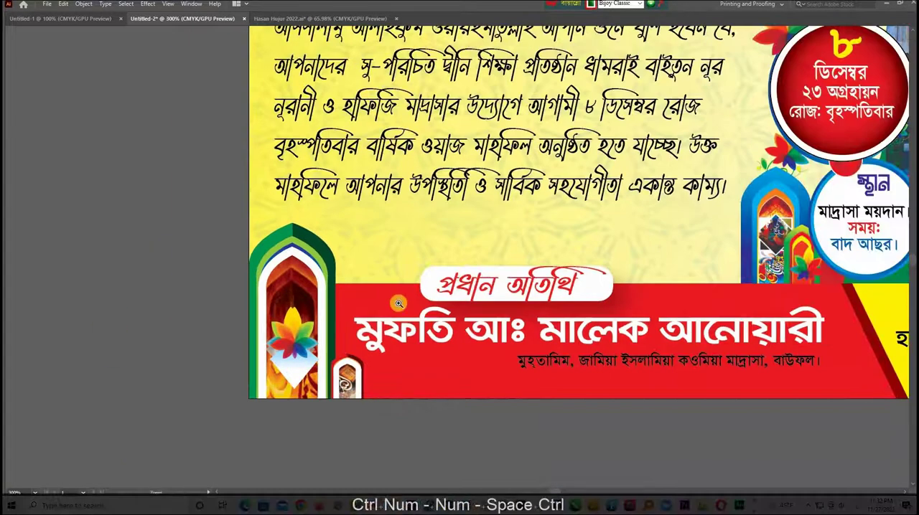
{"action": "key", "text": "ctrl+KP_Subtract"}
{"action": "key", "text": "ctrl+KP_Subtract"}
{"action": "key", "text": "space"}
{"action": "left_click_drag", "start_coordinate": [531, 260], "coordinate": [418, 249]}
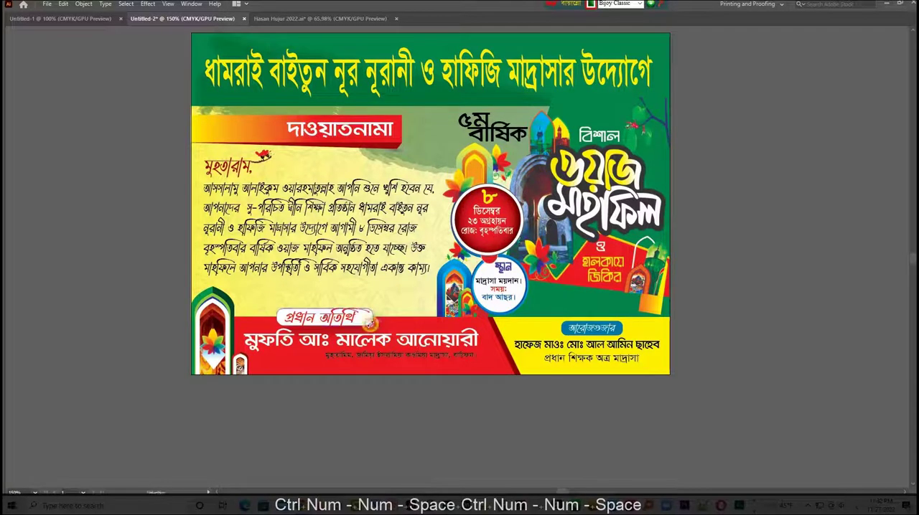
- Remove the drop shadow effect from the white rounded label behind the text প্রধান অতিথি
{"action": "left_click", "coordinate": [368, 324]}
{"action": "key", "text": "Tab"}
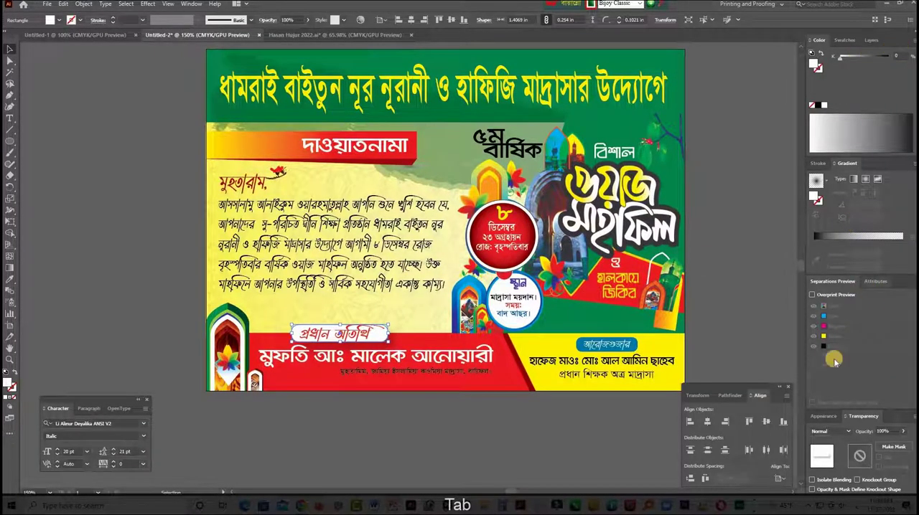
{"action": "left_click", "coordinate": [728, 396]}
{"action": "left_click", "coordinate": [694, 395]}
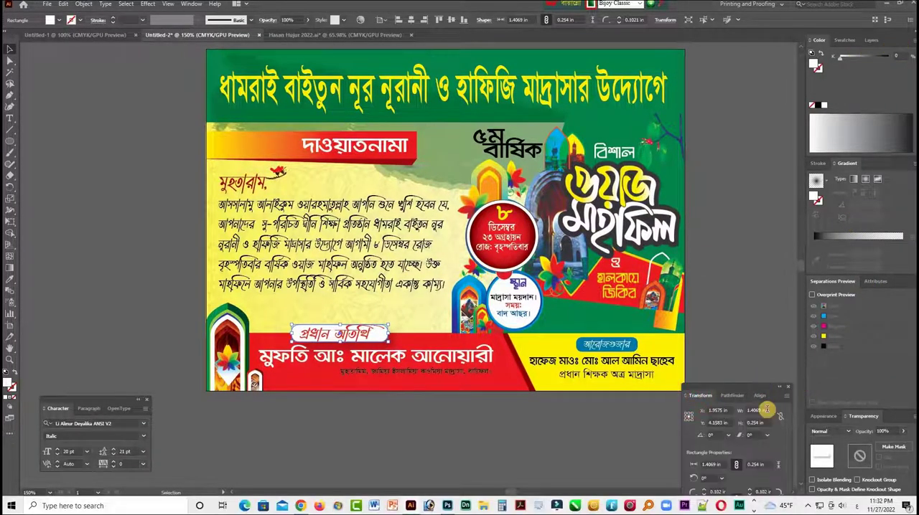
{"action": "left_click", "coordinate": [820, 417]}
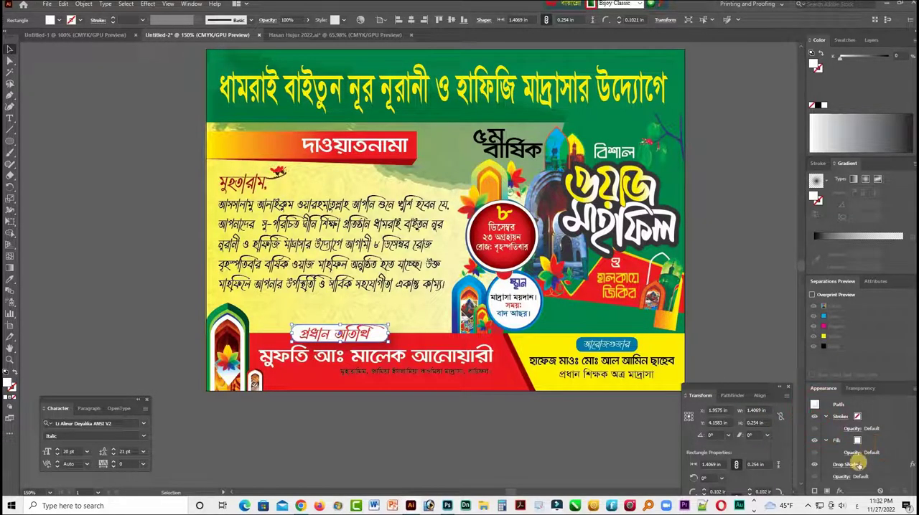
{"action": "left_click", "coordinate": [889, 464]}
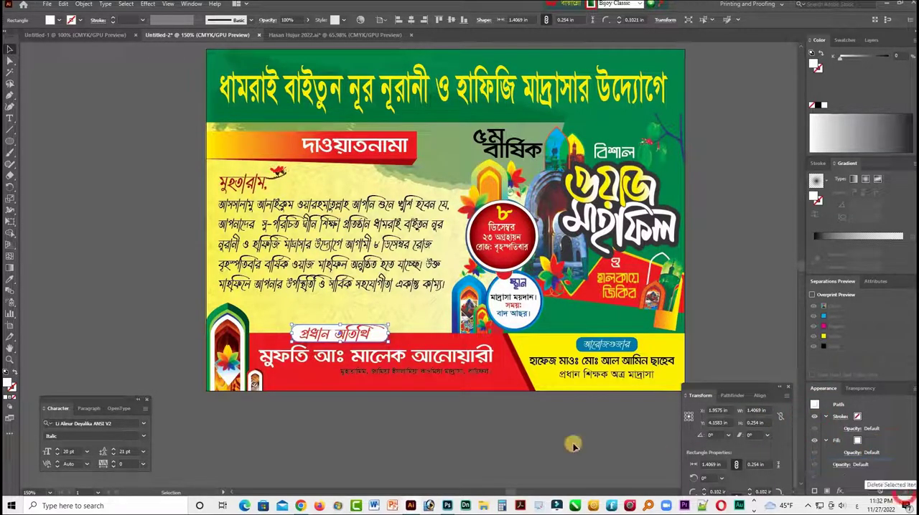
{"action": "key", "text": "Tab"}
- Move the white label and its text প্রধান অতিথি up together by three large nudges
{"action": "key", "text": "ctrl+space"}
{"action": "left_click_drag", "start_coordinate": [344, 324], "coordinate": [610, 357]}
{"action": "left_click_drag", "start_coordinate": [414, 331], "coordinate": [590, 344]}
{"action": "left_click", "coordinate": [558, 315]}
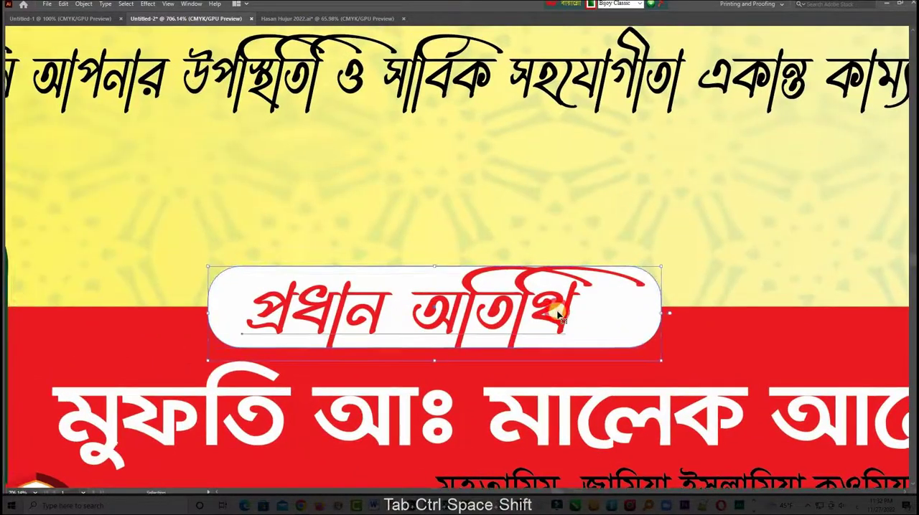
{"action": "key", "text": "shift+Up"}
{"action": "key", "text": "shift+Up"}
{"action": "key", "text": "shift+Up"}
{"action": "left_click", "coordinate": [696, 320]}
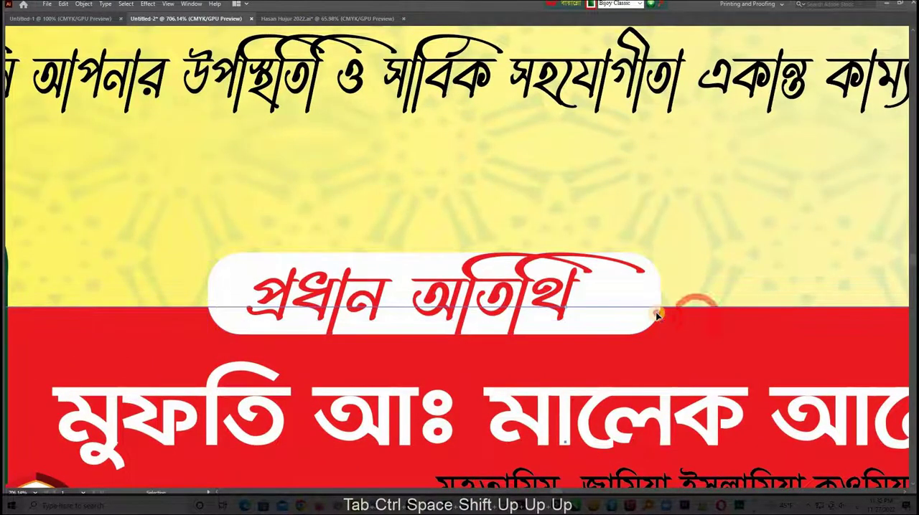
- Duplicate the white rounded label behind প্রধান অতিথি in place, lock the front copy, then widen the back copy evenly and nudge it down
{"action": "left_click", "coordinate": [655, 314], "text": "ctrl"}
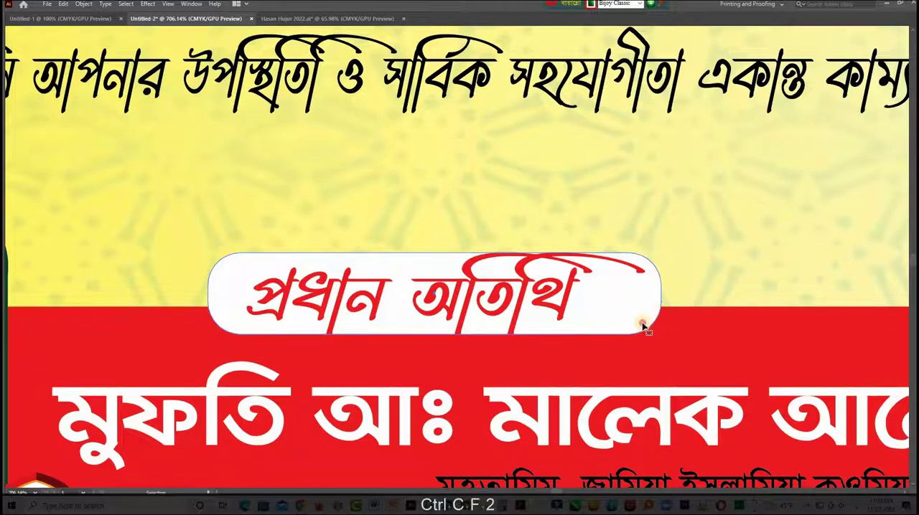
{"action": "left_click", "coordinate": [434, 337]}
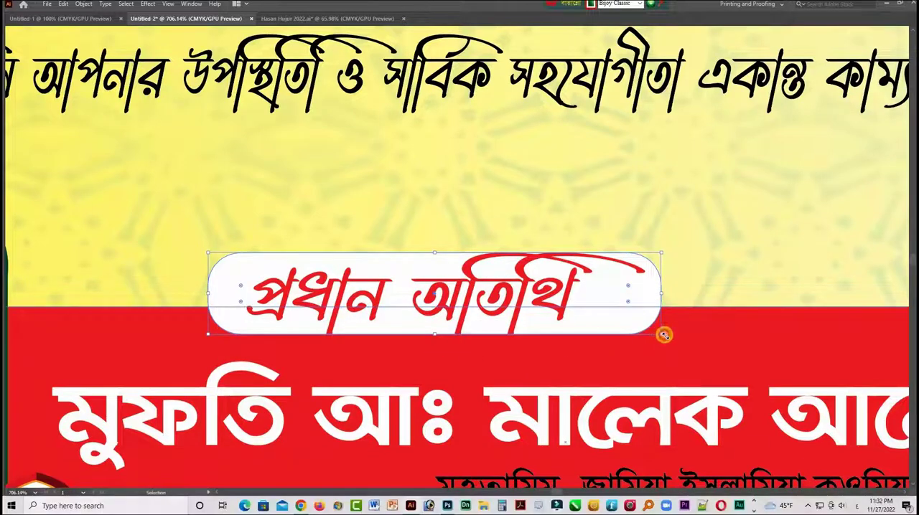
{"action": "left_click_drag", "start_coordinate": [662, 334], "coordinate": [662, 333]}
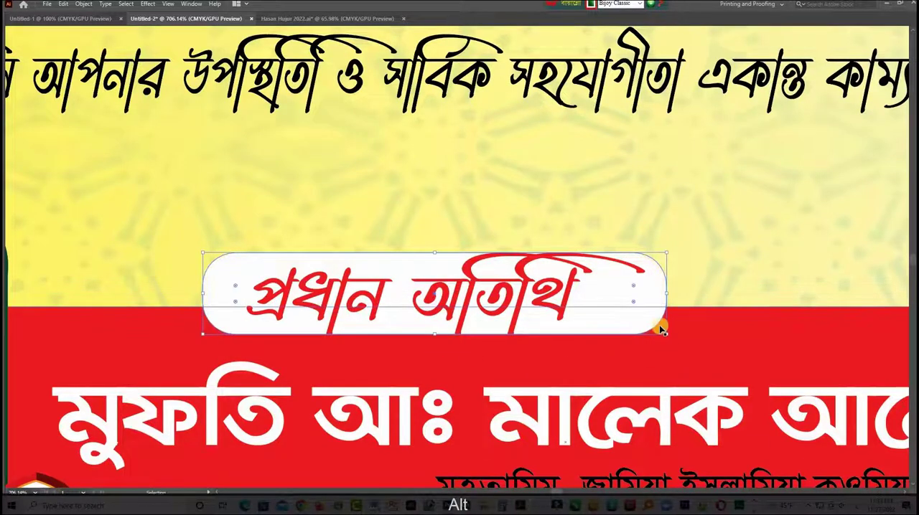
{"action": "key", "text": "Down"}
- Fill the back copy of the label with a mid gray, extend its lower edge slightly as a shadow, and unlock all objects
{"action": "key", "text": "Tab"}
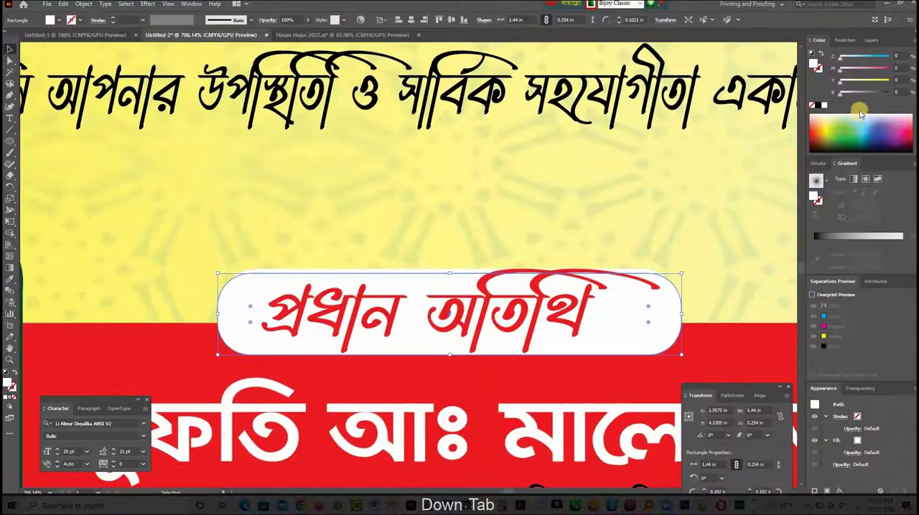
{"action": "left_click_drag", "start_coordinate": [852, 96], "coordinate": [867, 97]}
{"action": "key", "text": "Tab"}
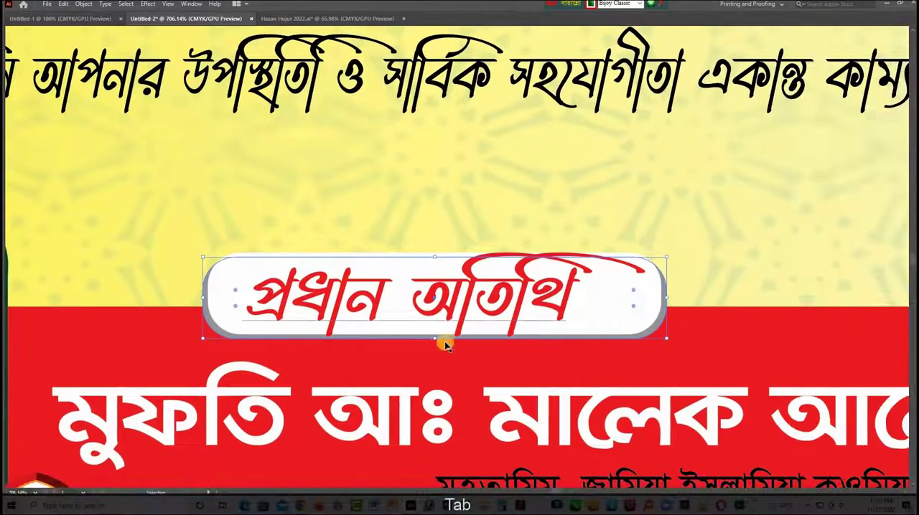
{"action": "left_click_drag", "start_coordinate": [435, 342], "coordinate": [435, 346]}
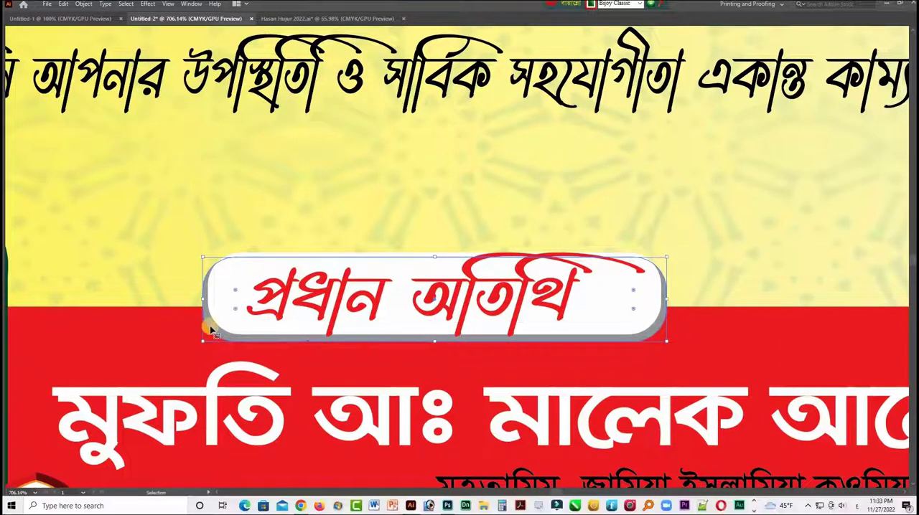
{"action": "key", "text": "ctrl+alt+2"}
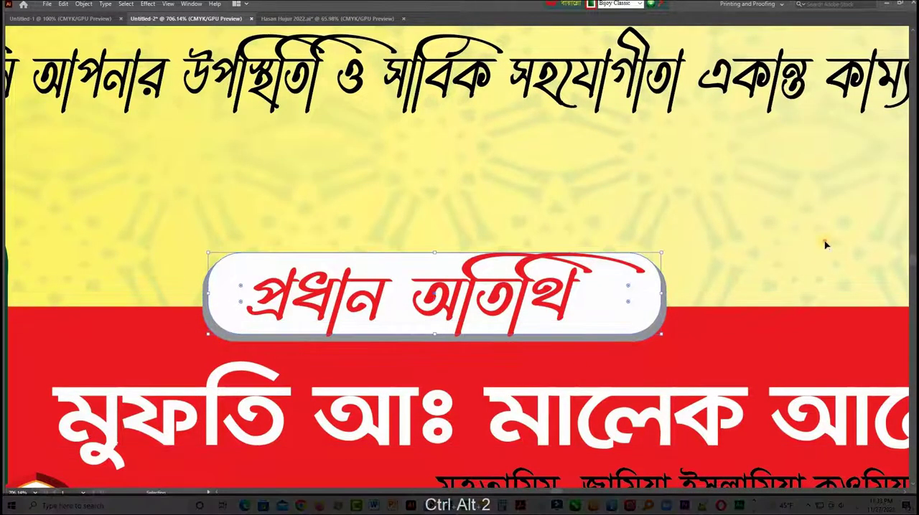
{"action": "left_click", "coordinate": [508, 311]}
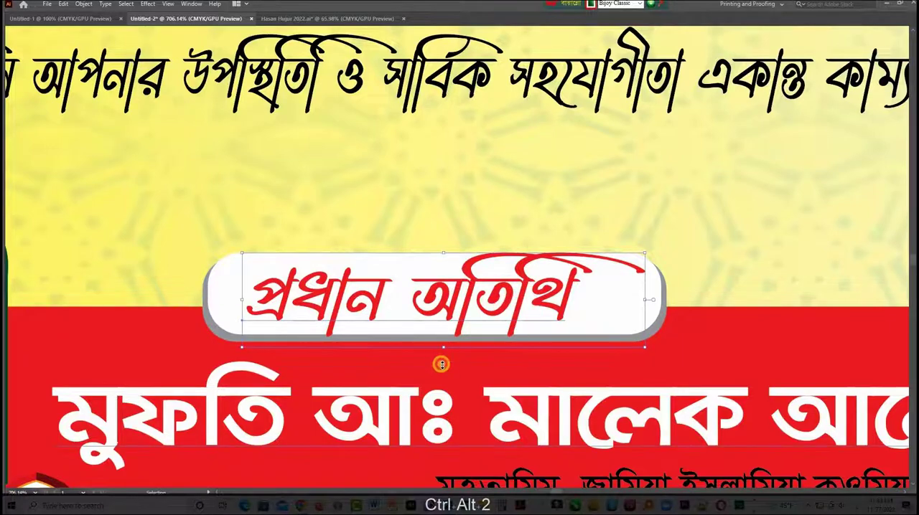
{"action": "left_click_drag", "start_coordinate": [441, 364], "coordinate": [442, 364]}
{"action": "key", "text": "ctrl+z"}
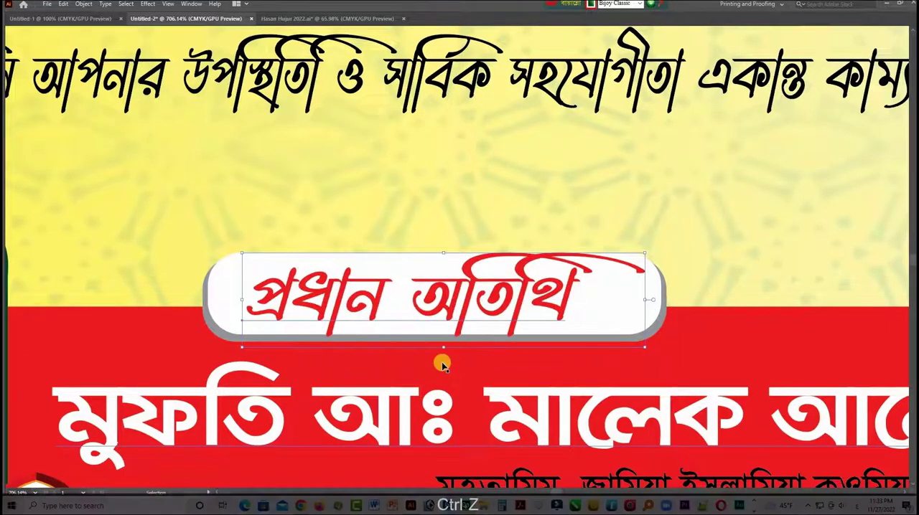
- Darken the green header band behind the madrasa name by setting its black (K) value to 40
{"action": "key", "text": "ctrl+KP_Subtract"}
{"action": "key", "text": "ctrl+KP_Subtract"}
{"action": "key", "text": "ctrl+KP_Subtract"}
{"action": "key", "text": "ctrl+KP_Subtract"}
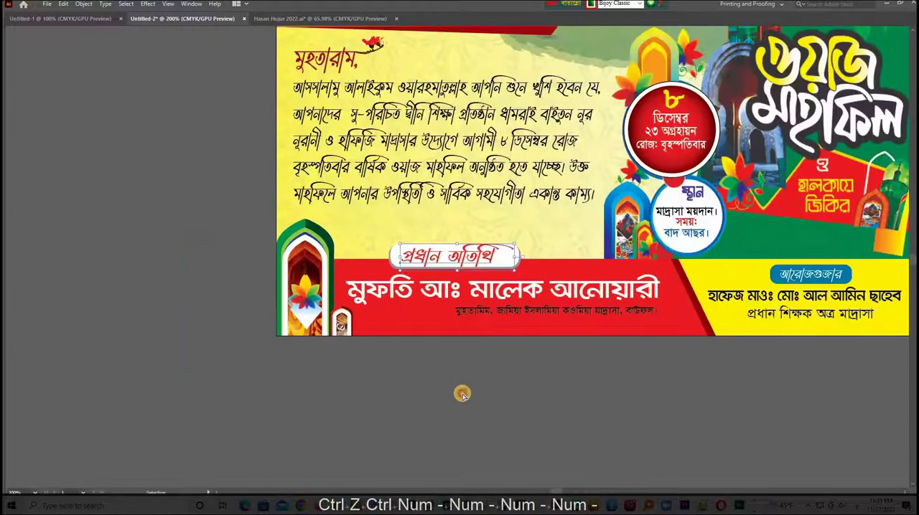
{"action": "left_click", "coordinate": [463, 395]}
{"action": "key", "text": "ctrl+alt+2"}
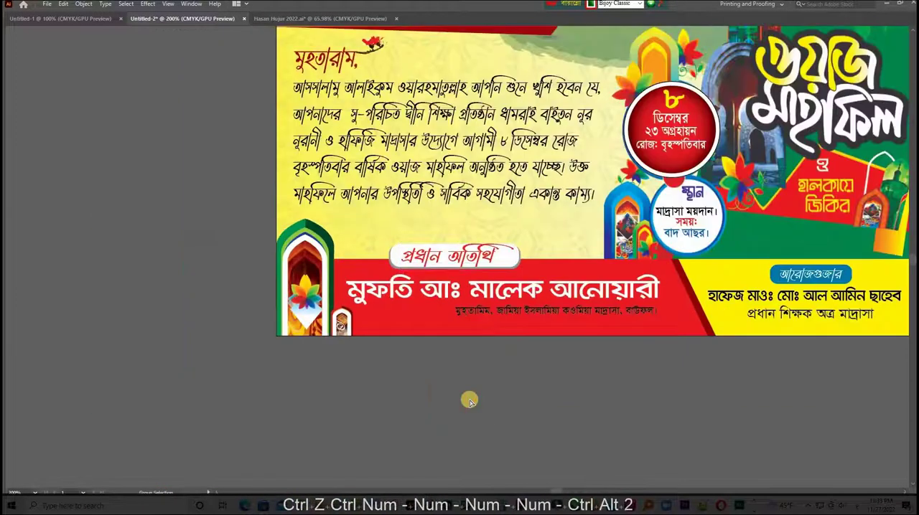
{"action": "key", "text": "ctrl+KP_Subtract"}
{"action": "left_click_drag", "start_coordinate": [620, 290], "coordinate": [506, 378]}
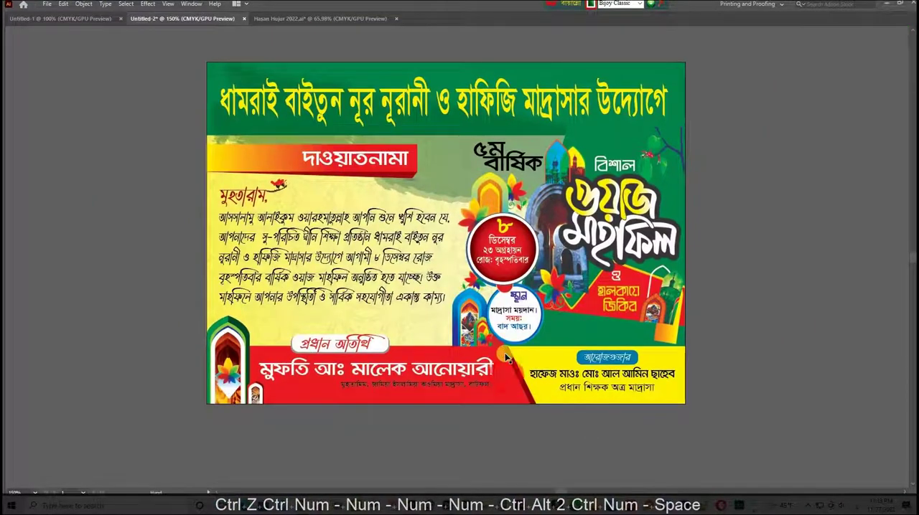
{"action": "left_click_drag", "start_coordinate": [464, 250], "coordinate": [471, 274]}
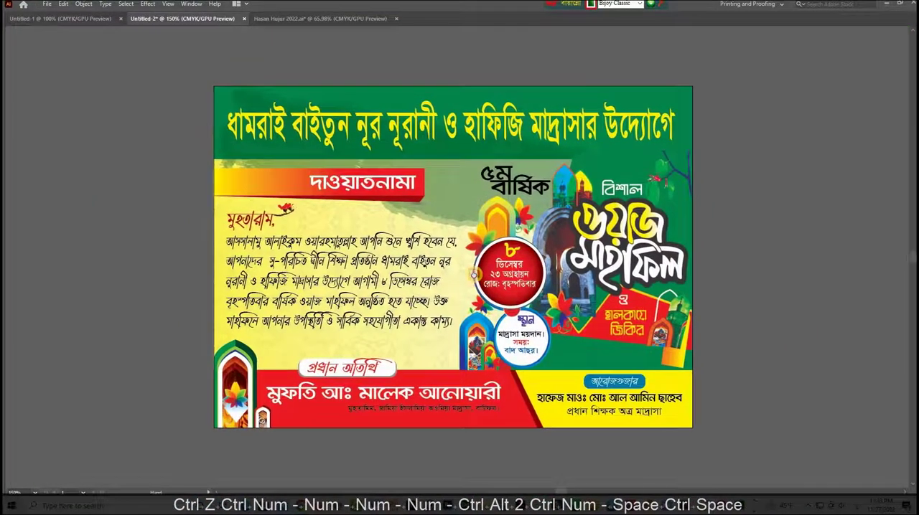
{"action": "left_click", "coordinate": [213, 148]}
{"action": "key", "text": "Tab"}
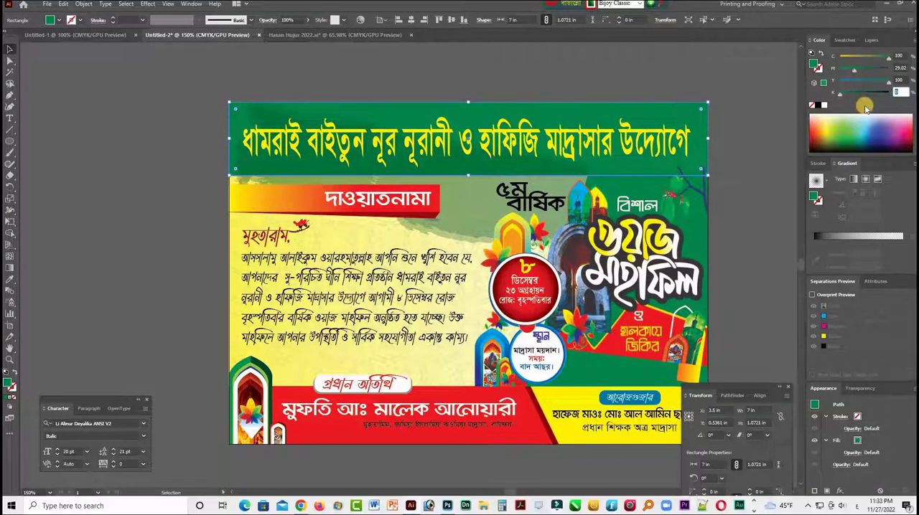
{"action": "type", "text": "40"}
{"action": "key", "text": "Return"}
{"action": "key", "text": "Tab"}
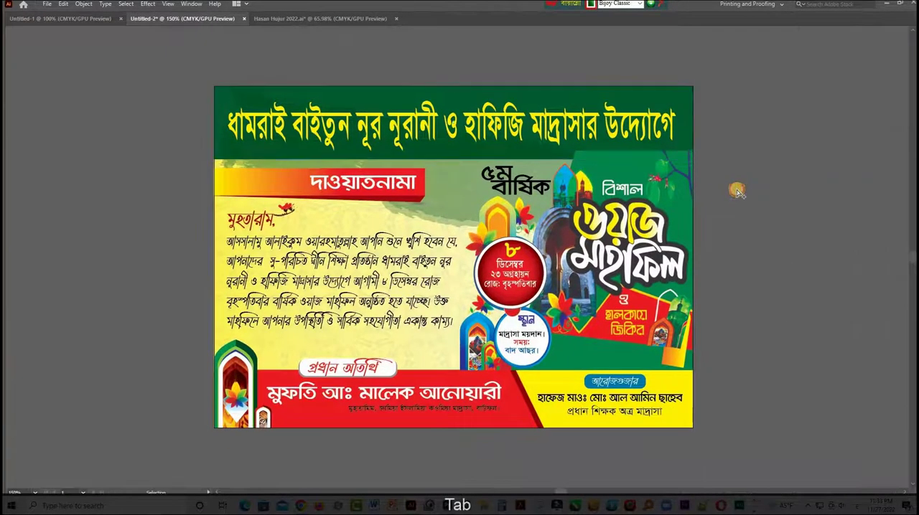
- Reduce the height of the ওয়াজ মাহফিল artwork from above so its upper edge meets the green header band, and unlock all objects
{"action": "left_click", "coordinate": [630, 173]}
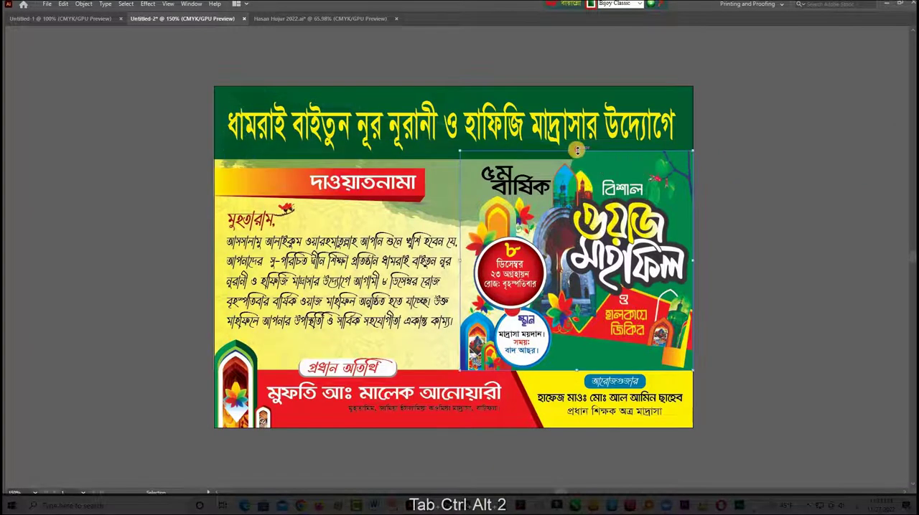
{"action": "left_click_drag", "start_coordinate": [574, 151], "coordinate": [576, 158]}
{"action": "key", "text": "ctrl+alt+2"}
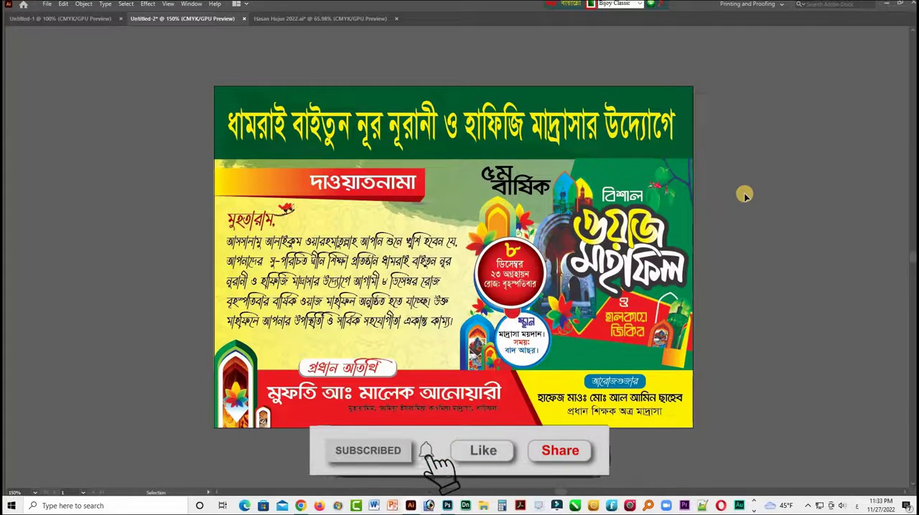
{"action": "key", "text": "ctrl+alt+2"}
{"action": "left_click", "coordinate": [744, 196]}
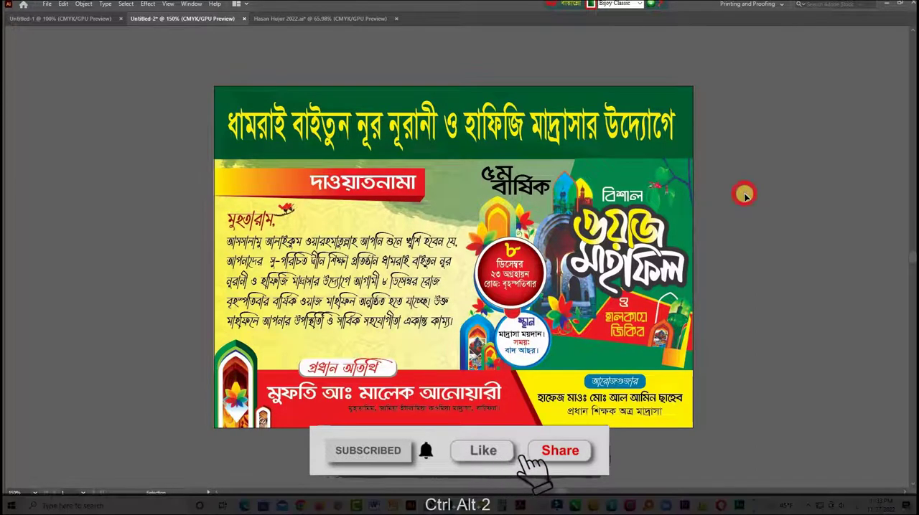
{"action": "key", "text": "ctrl+space"}
{"action": "left_click", "coordinate": [585, 221], "text": "ctrl"}
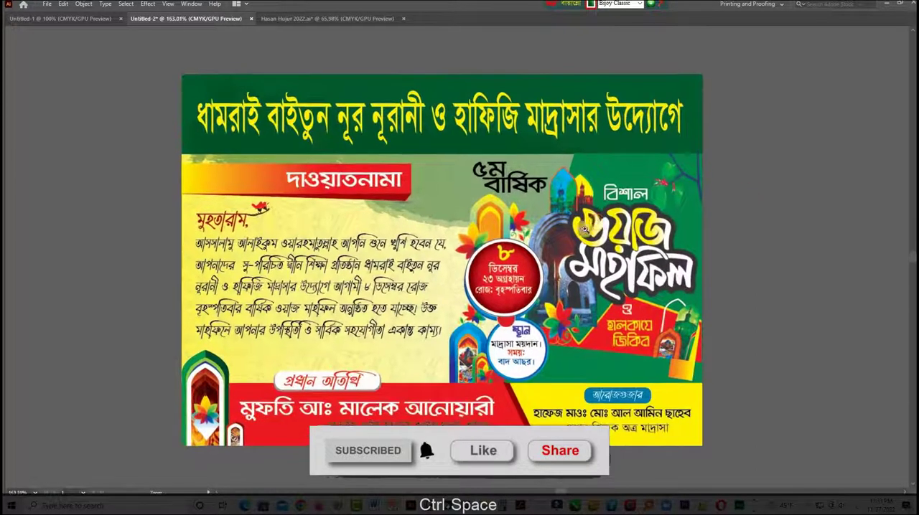
{"action": "left_click_drag", "start_coordinate": [569, 231], "coordinate": [580, 222]}
{"action": "left_click", "coordinate": [582, 223], "text": "ctrl"}
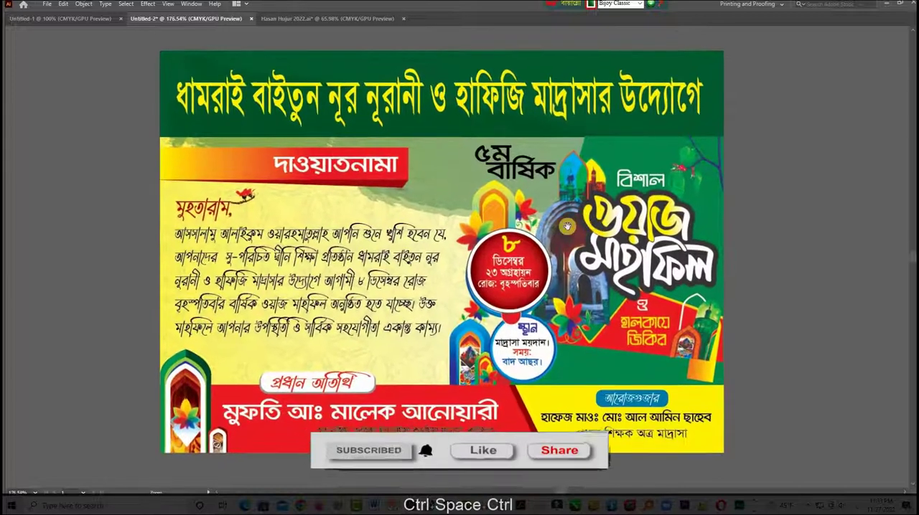
{"action": "left_click", "coordinate": [585, 227], "text": "ctrl"}
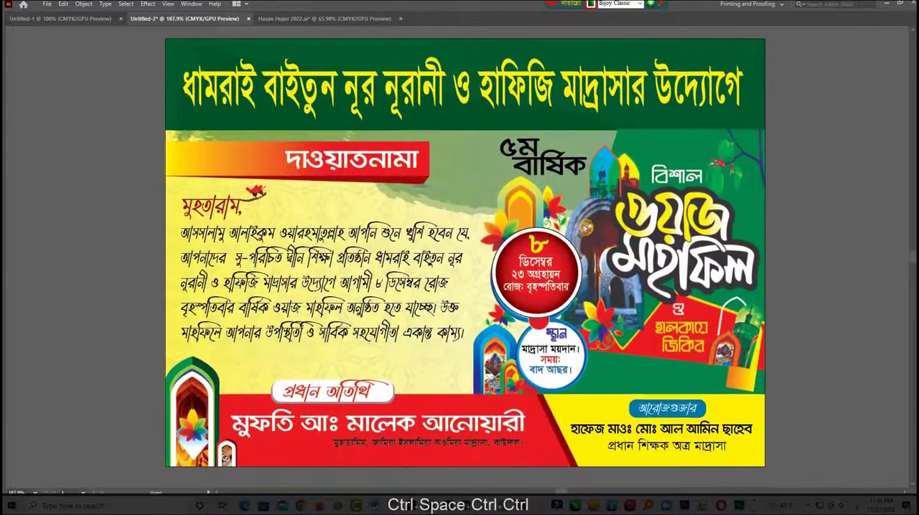